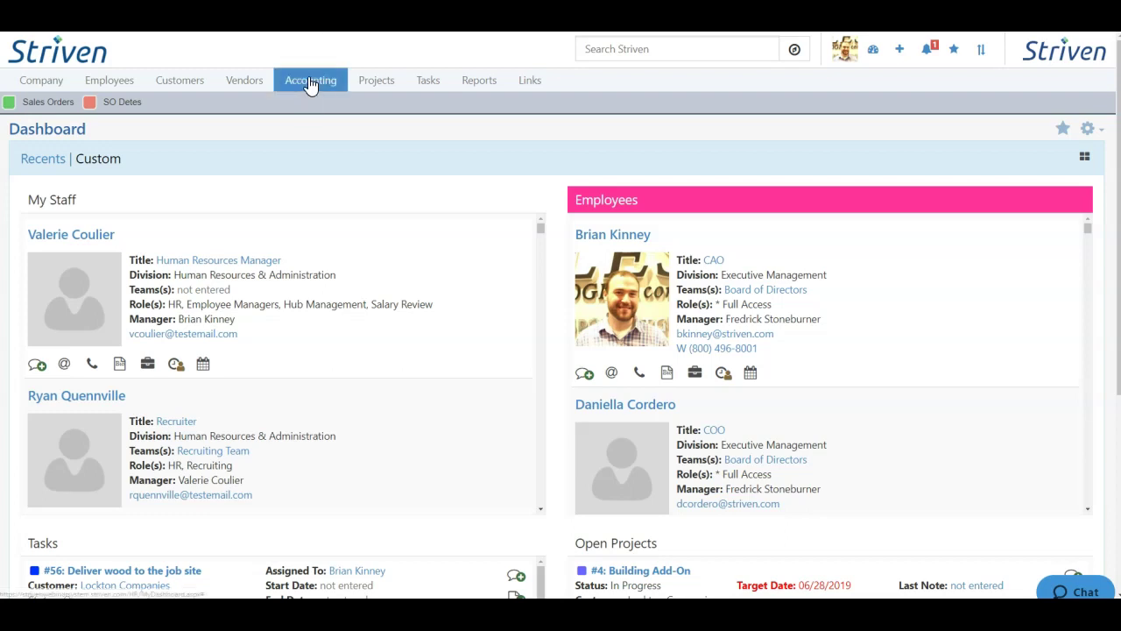
- Open the inventory Items list from Accounting and load the active items
mouse_move(312, 81)
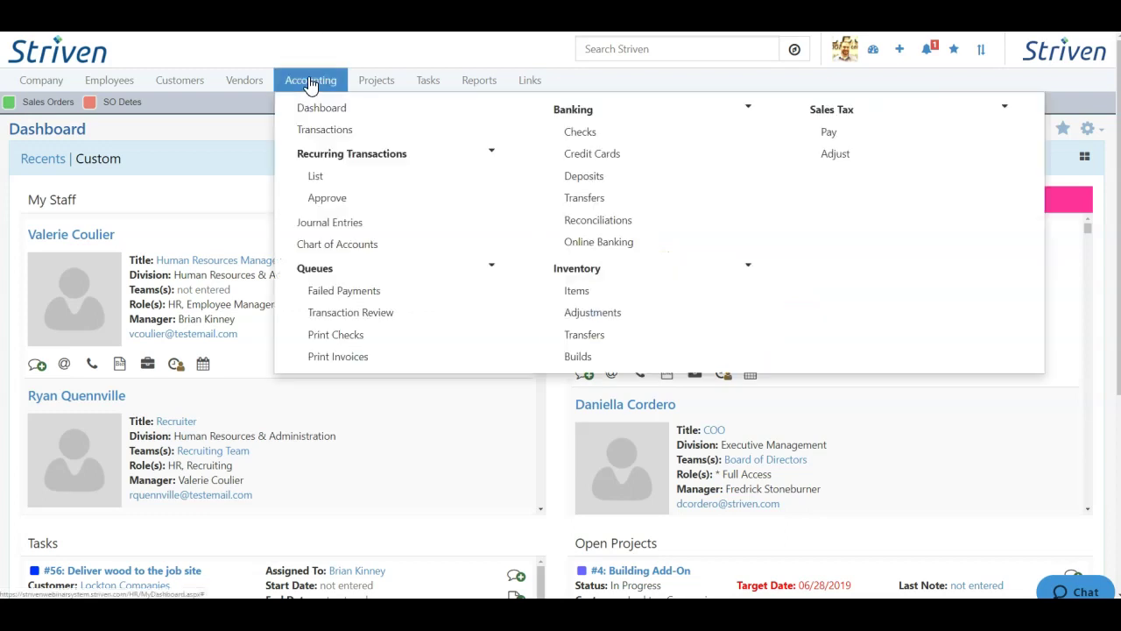
click(584, 293)
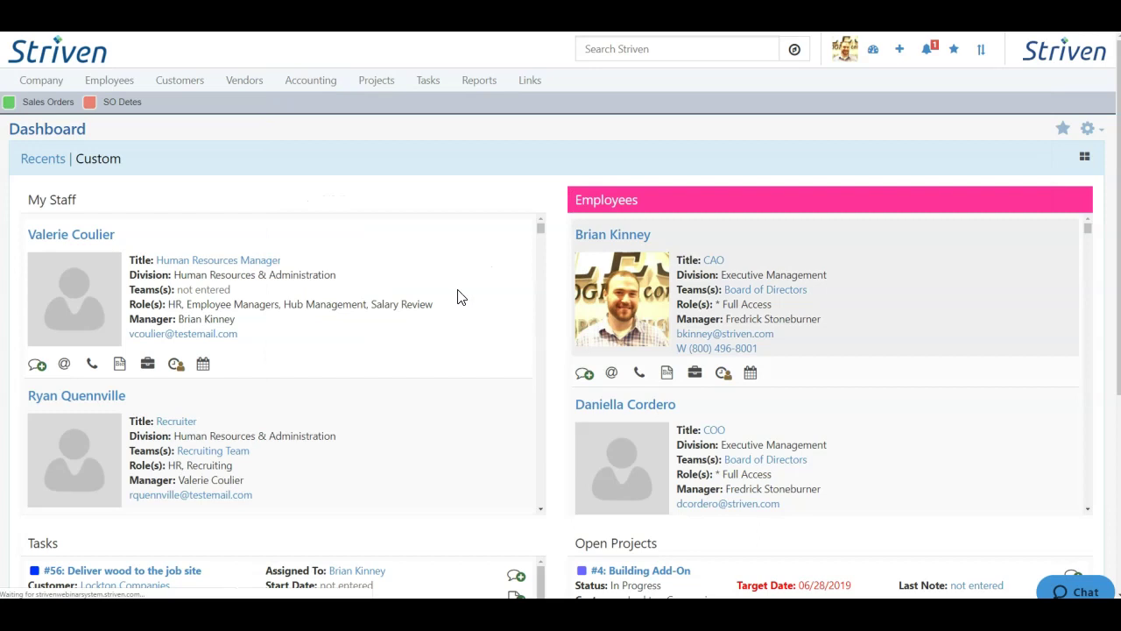
click(1033, 210)
scroll(486, 219, down, 3)
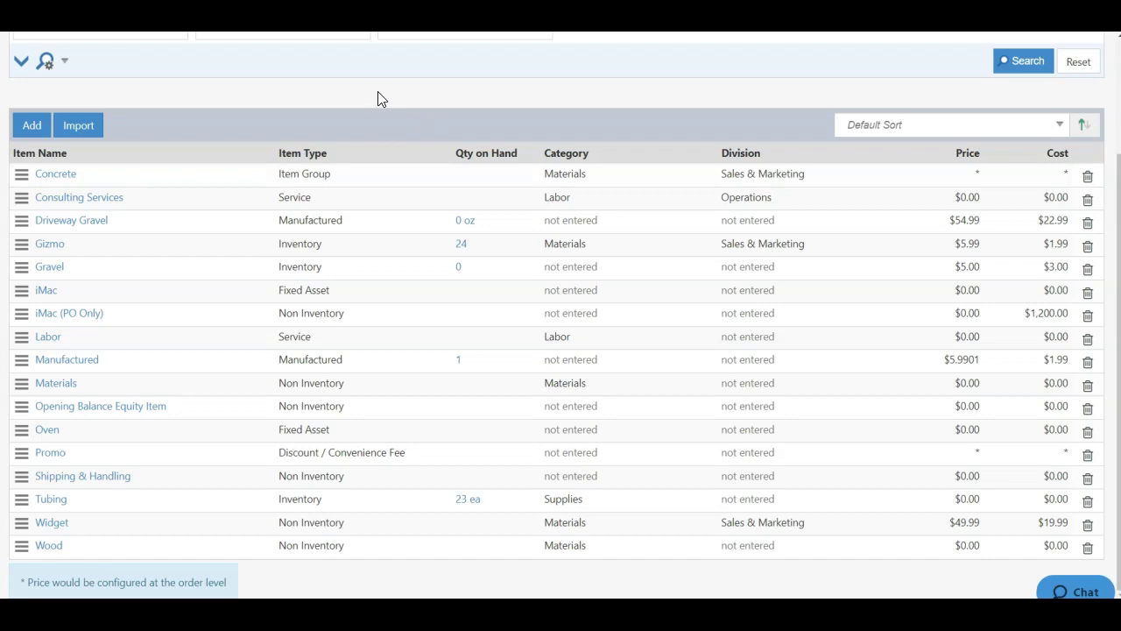
scroll(378, 95, up, 3)
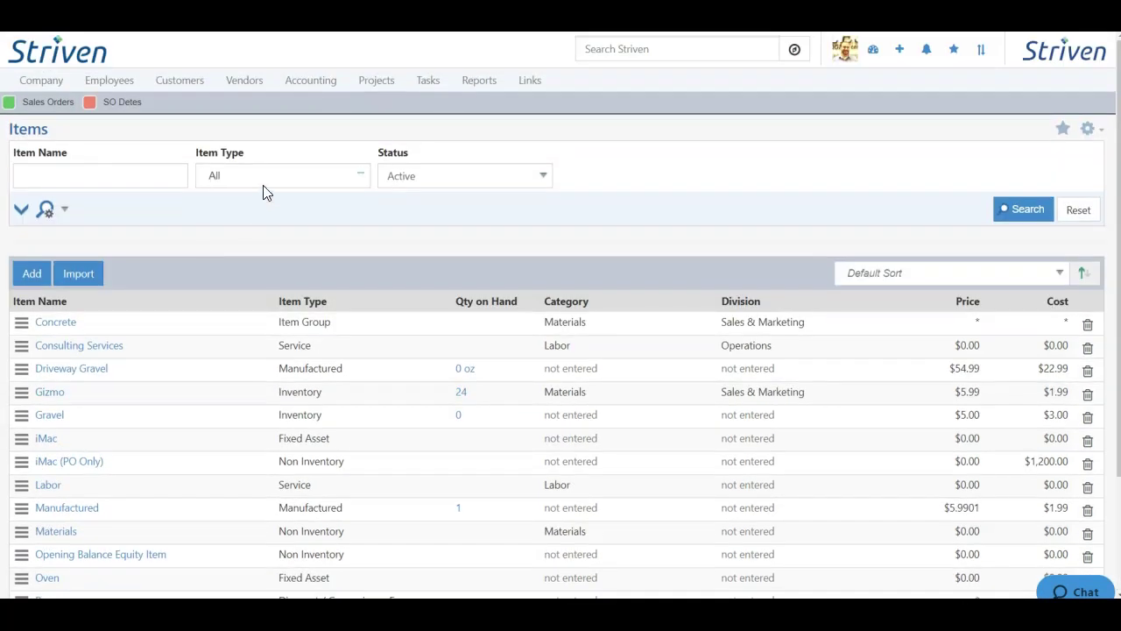
- Filter Item Type to Manufactured only and rerun the search
click(283, 176)
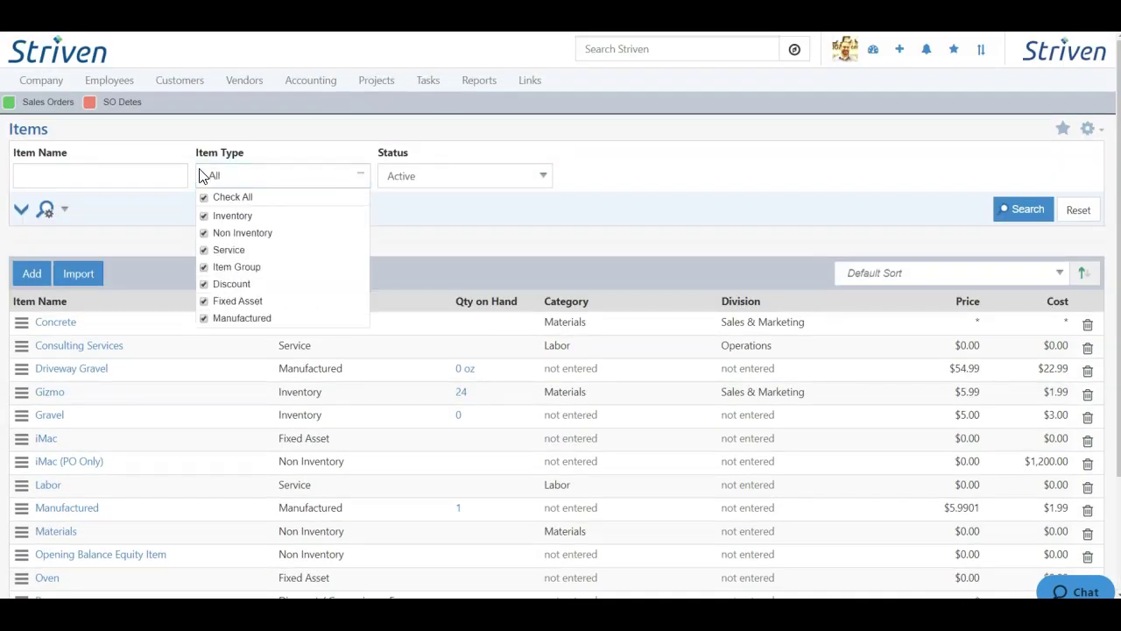
click(206, 198)
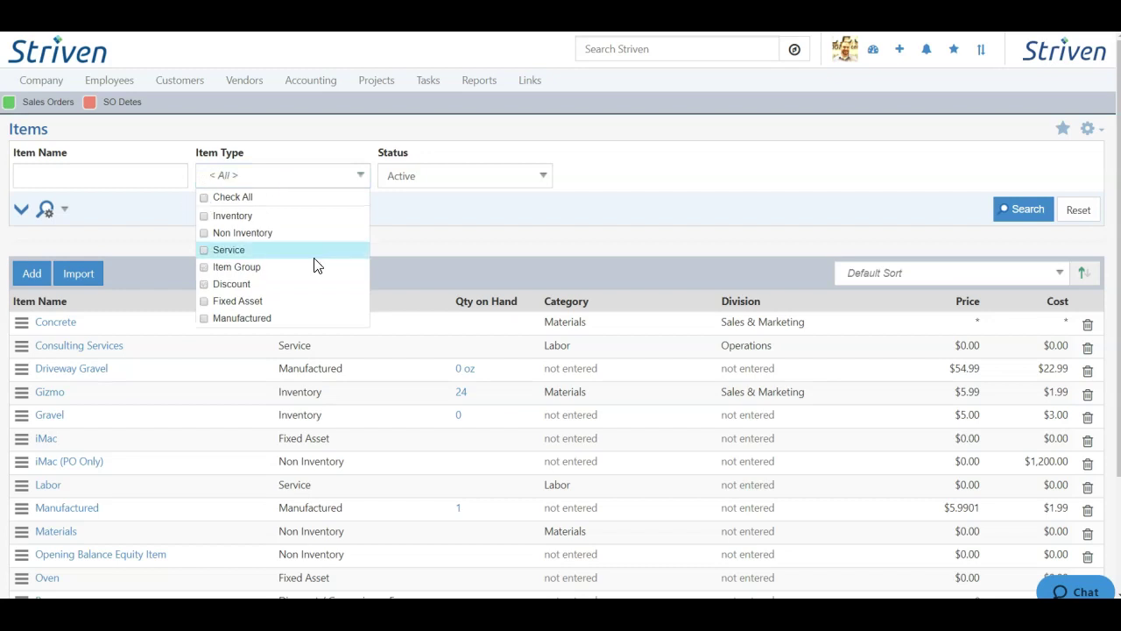
click(206, 319)
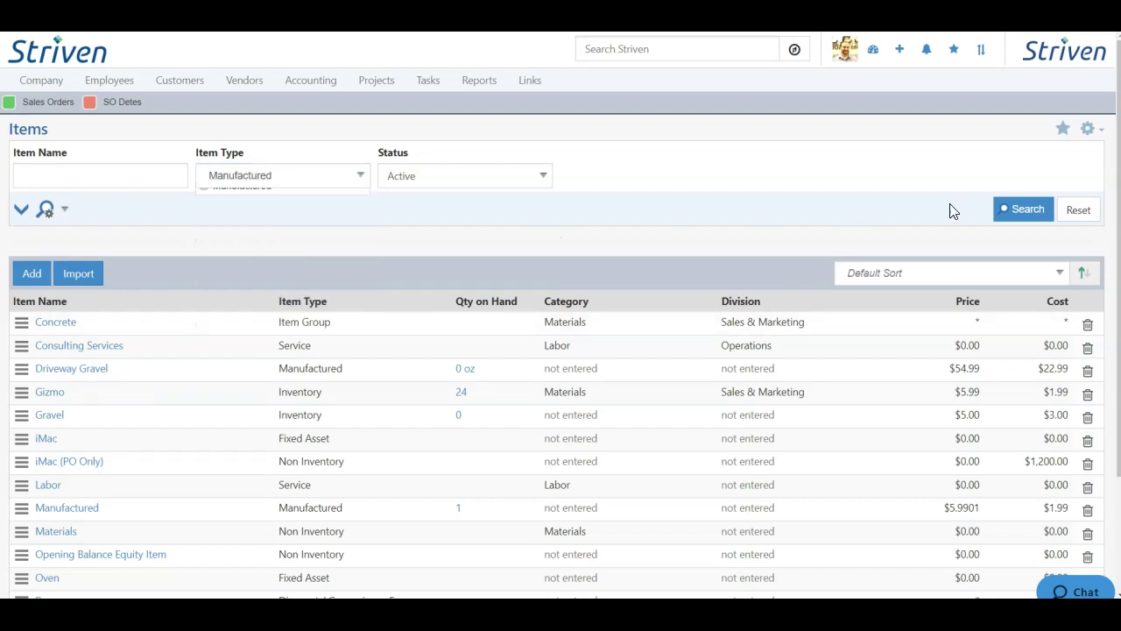
click(1015, 209)
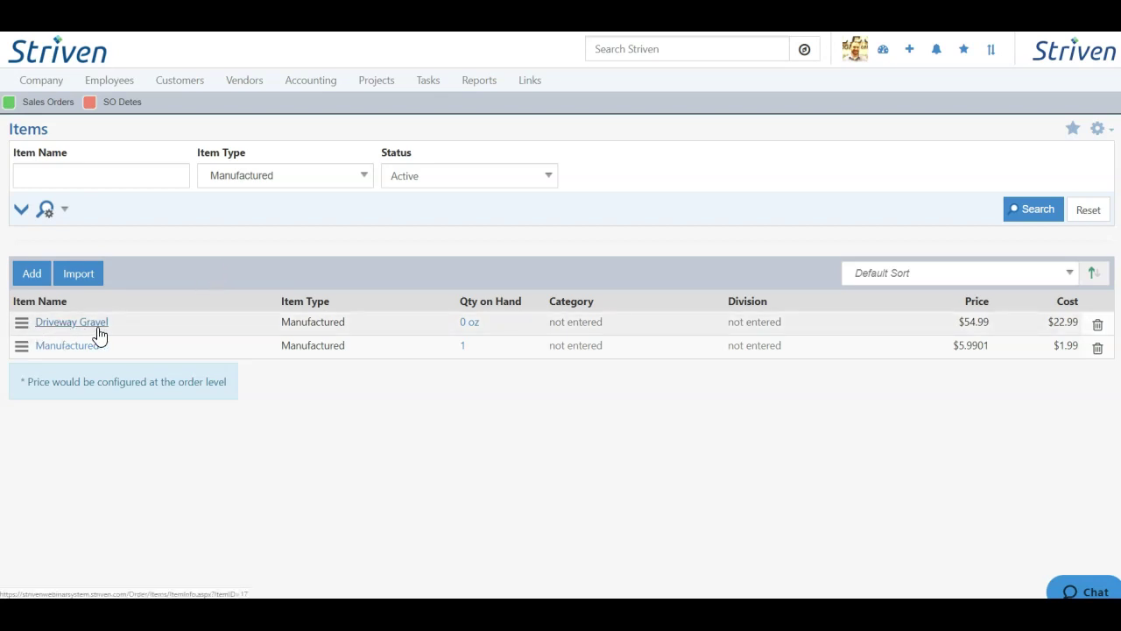
- Open Driveway Gravel and review its Gravel, Labor and Widget components and $54.99 price
click(68, 325)
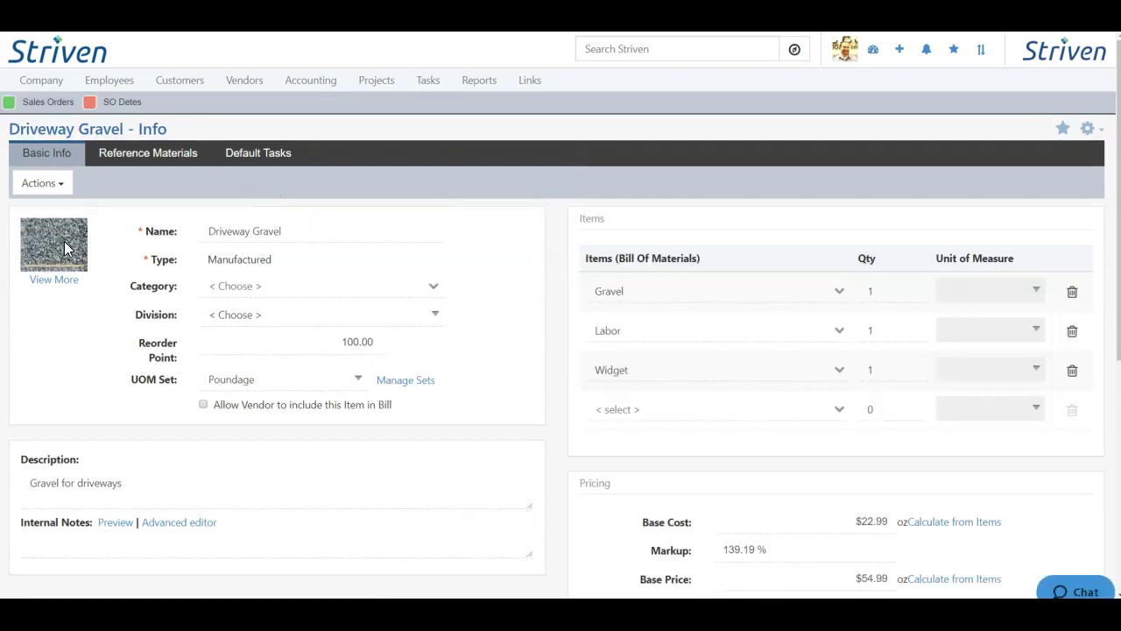
scroll(778, 267, down, 1)
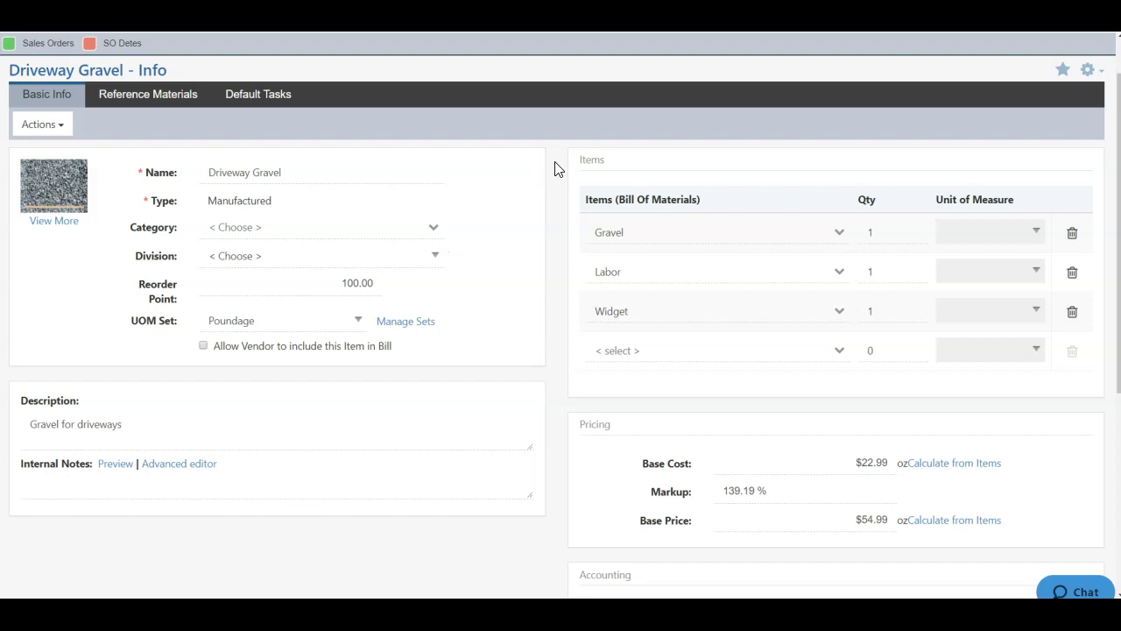
scroll(555, 168, down, 2)
scroll(556, 168, down, 2)
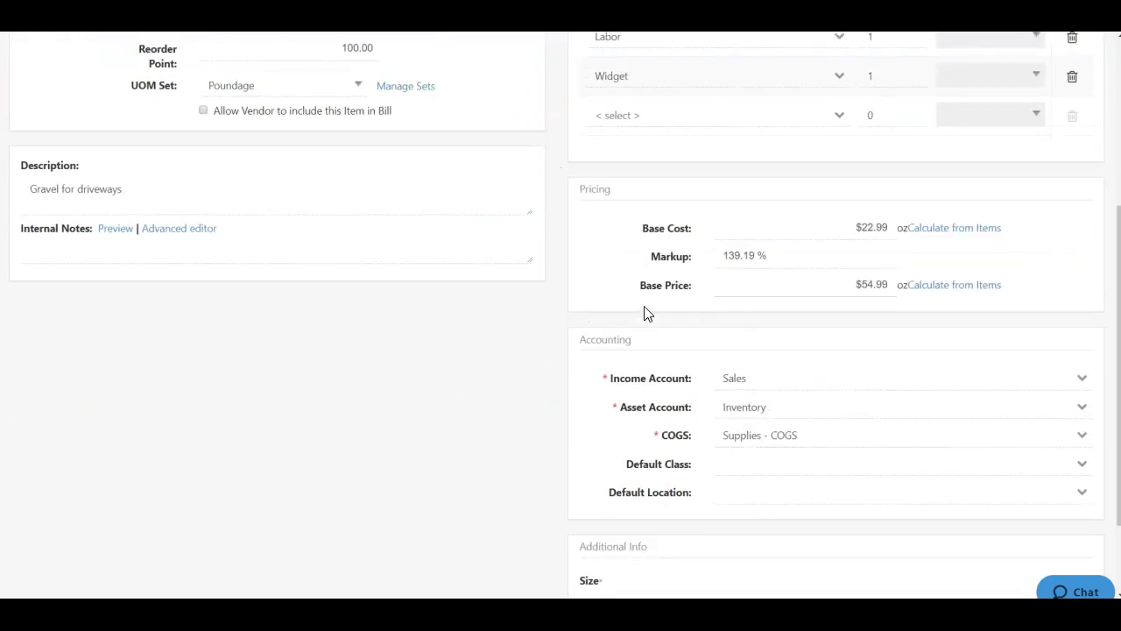
scroll(482, 321, up, 5)
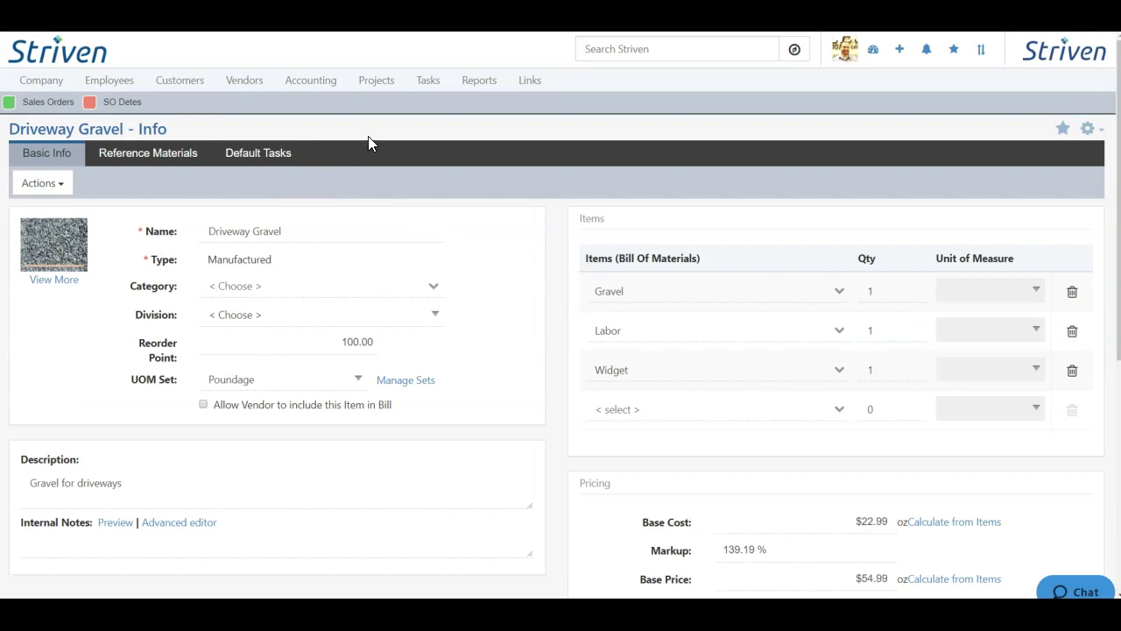
- Add a new item named Chocolate Cake with type Manufactured
click(310, 80)
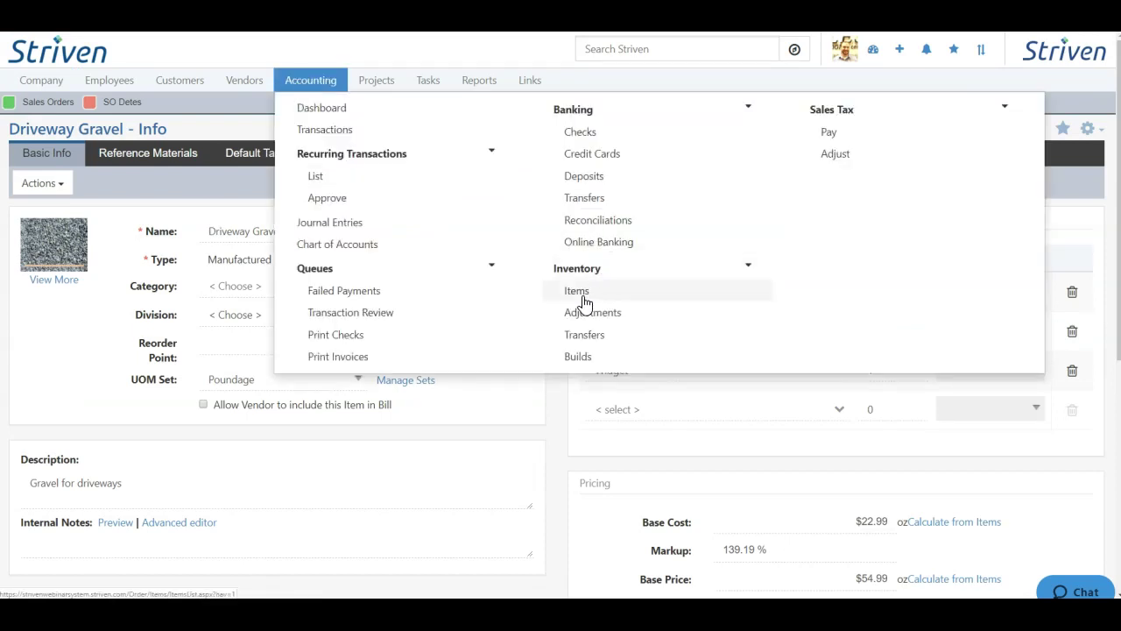
click(578, 289)
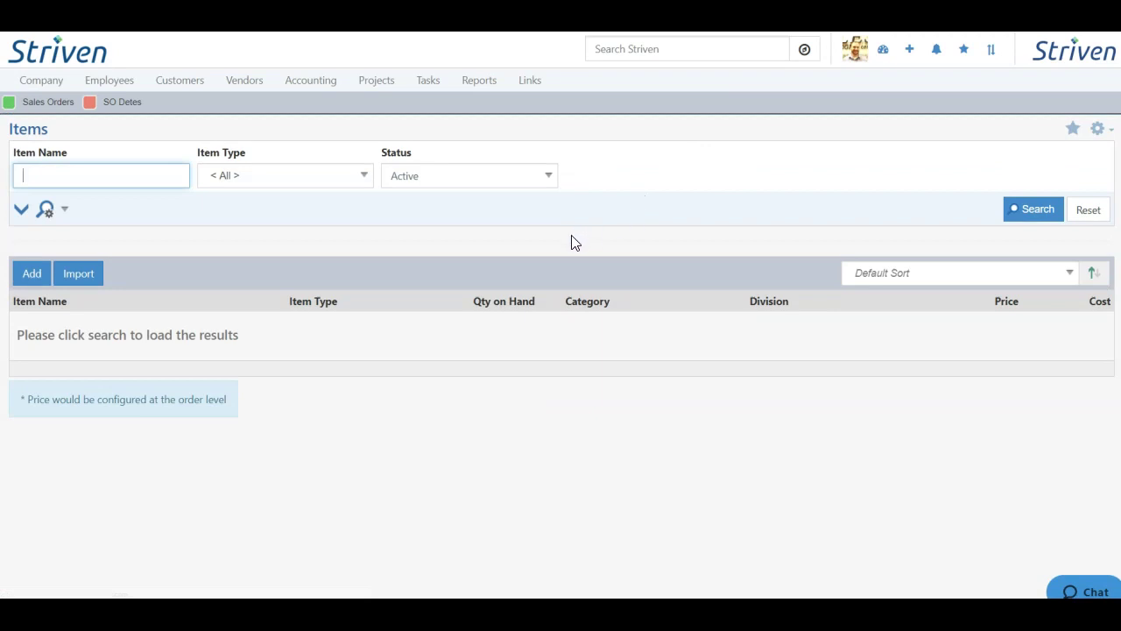
click(32, 273)
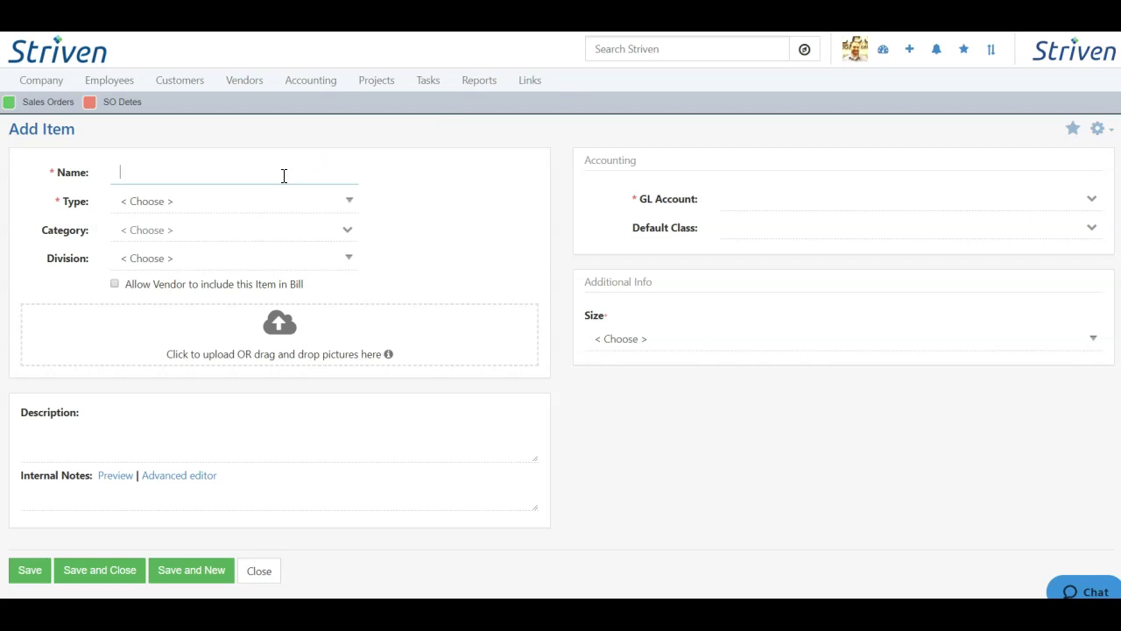
text(Chocolate Cake)
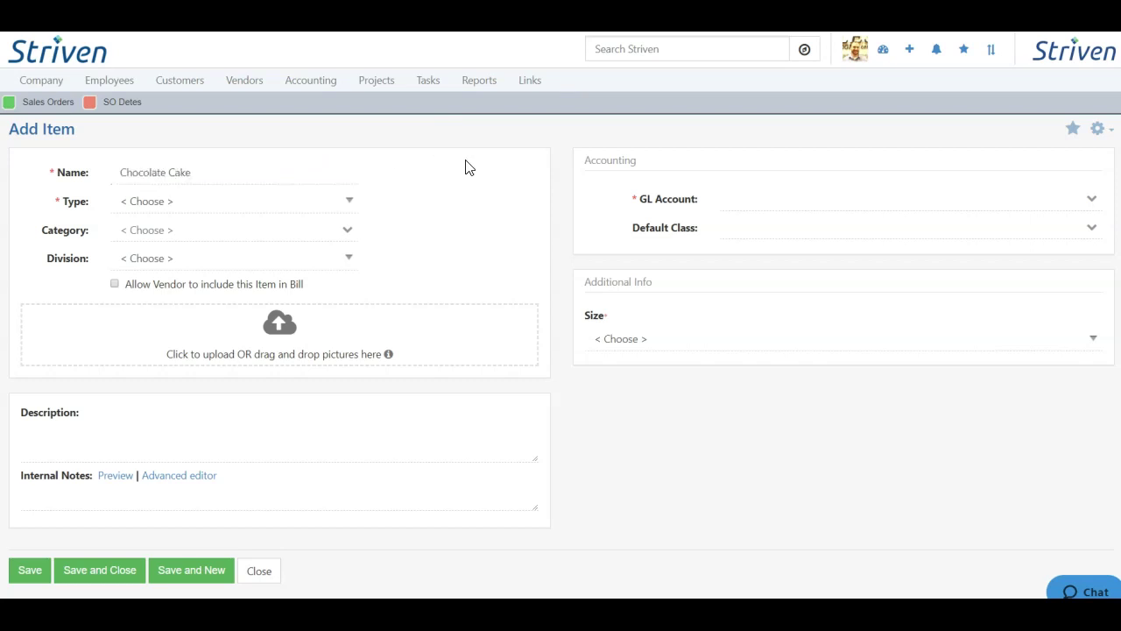
click(230, 202)
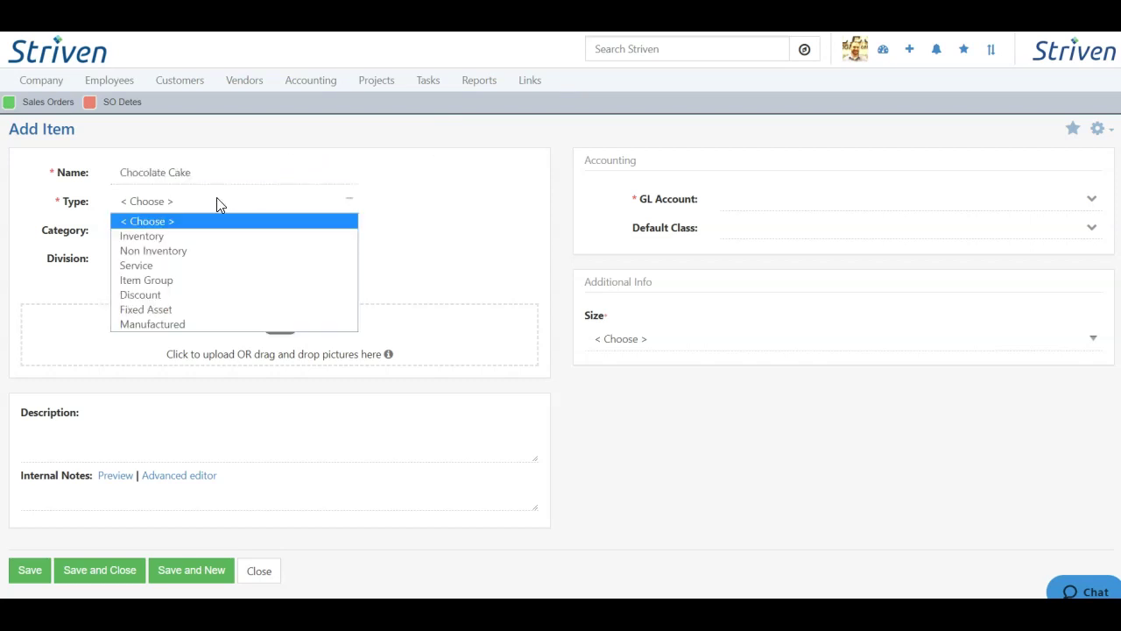
click(170, 326)
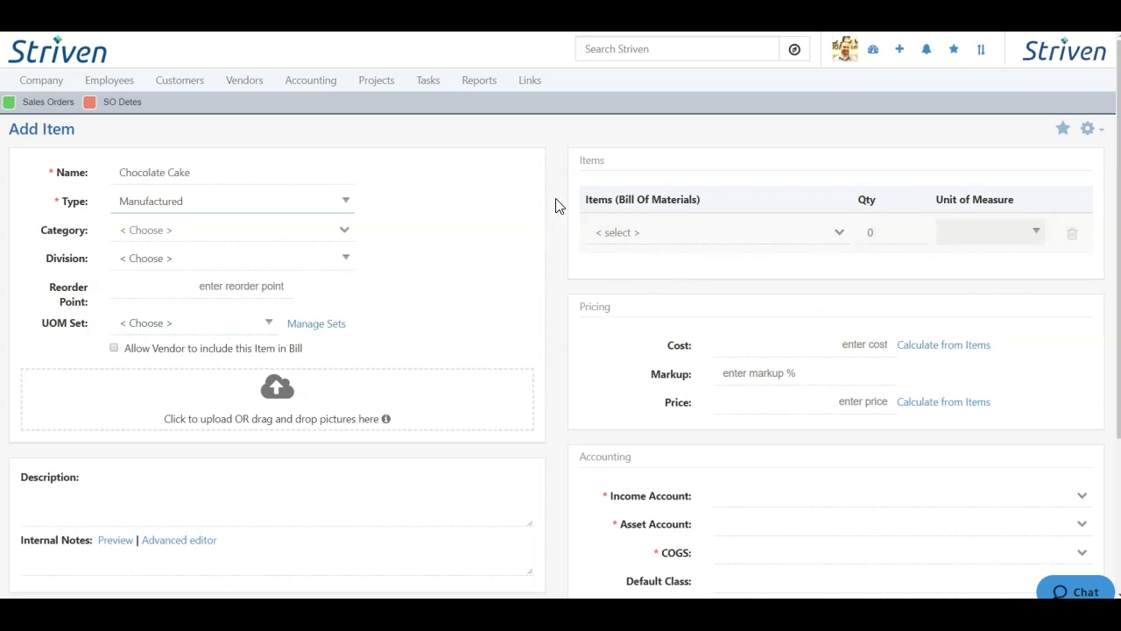
- Create a new Baking category and apply it to Chocolate Cake
click(200, 230)
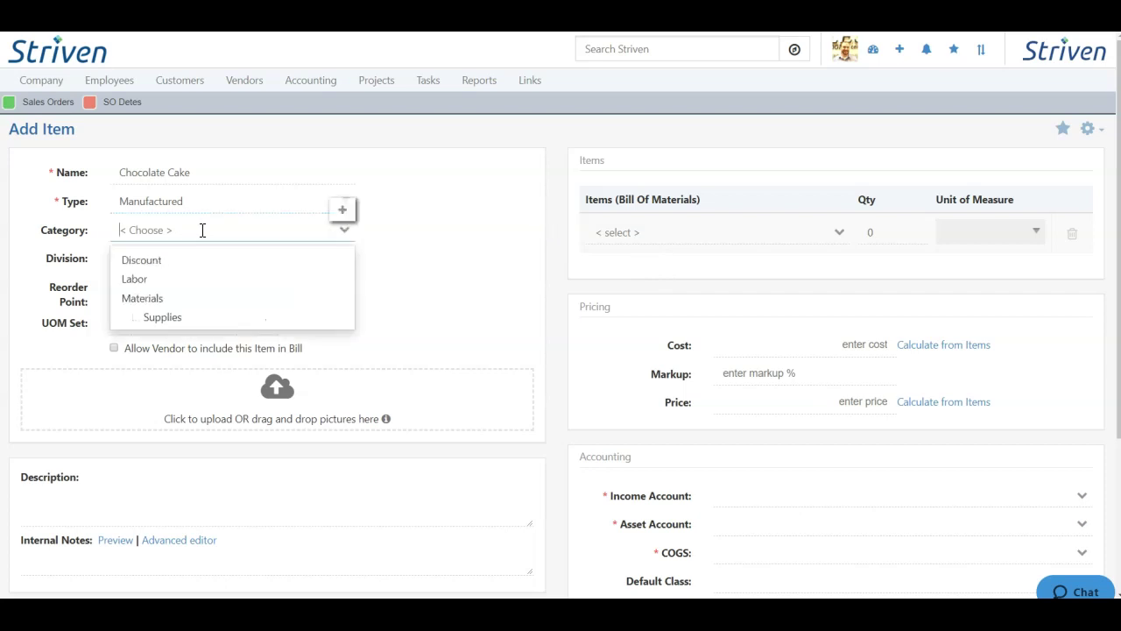
click(344, 215)
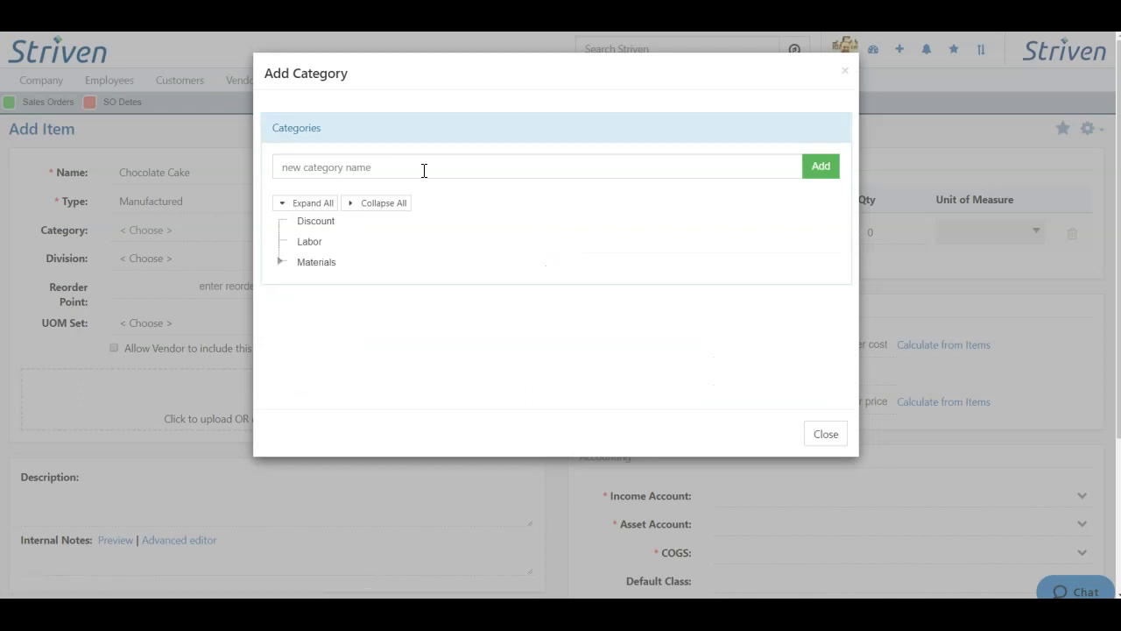
click(424, 170)
text(Baking)
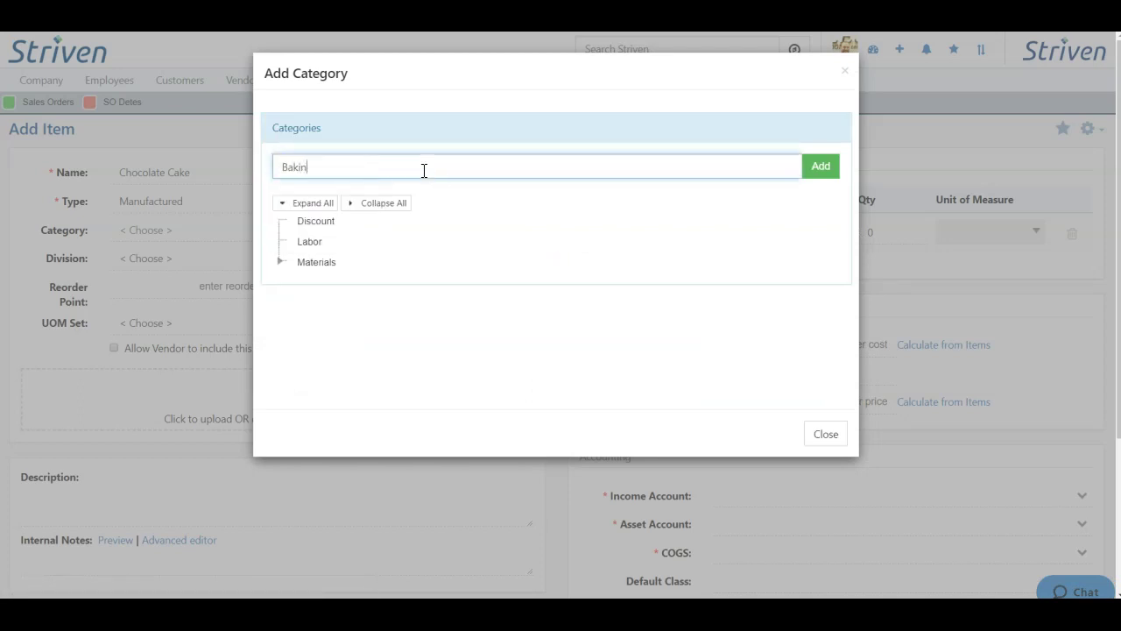
click(828, 174)
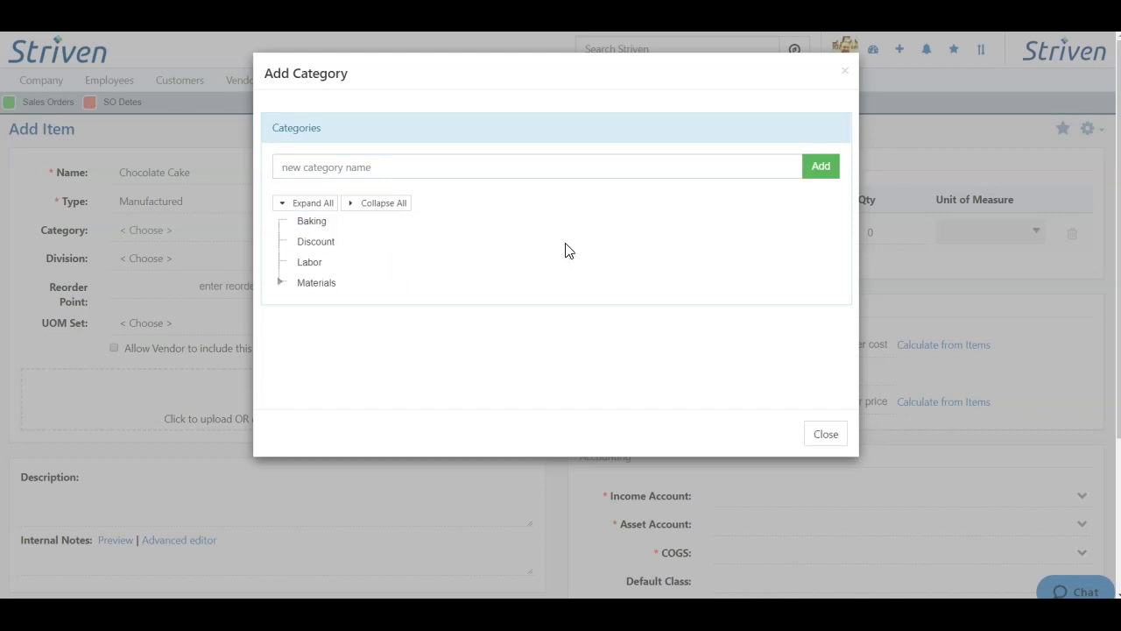
click(826, 433)
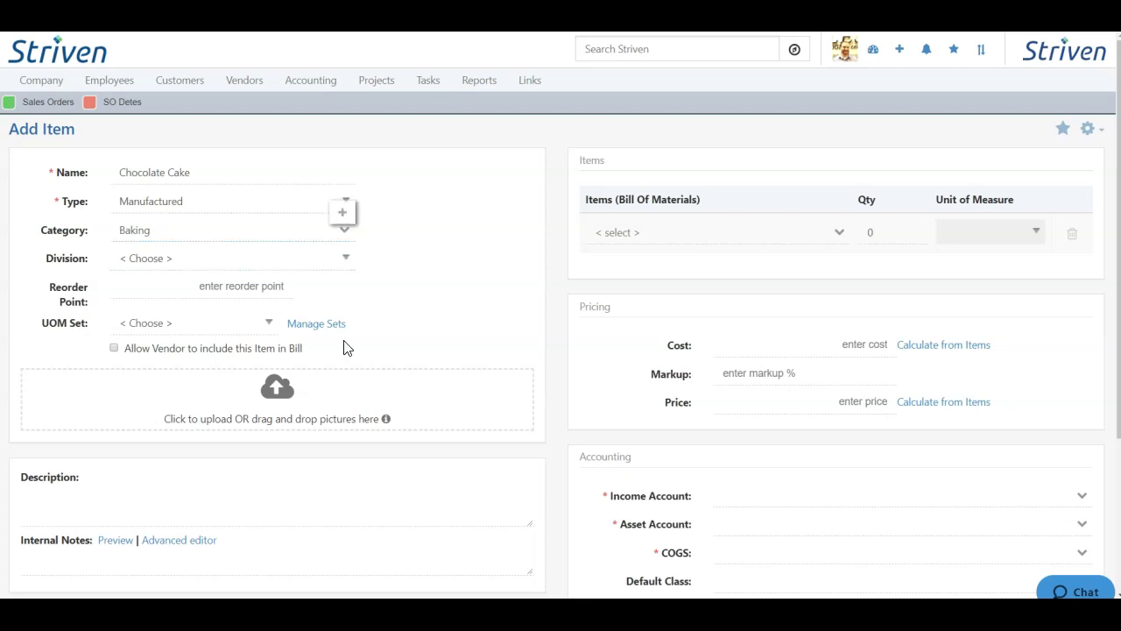
- Set the item's division to Operations
click(182, 261)
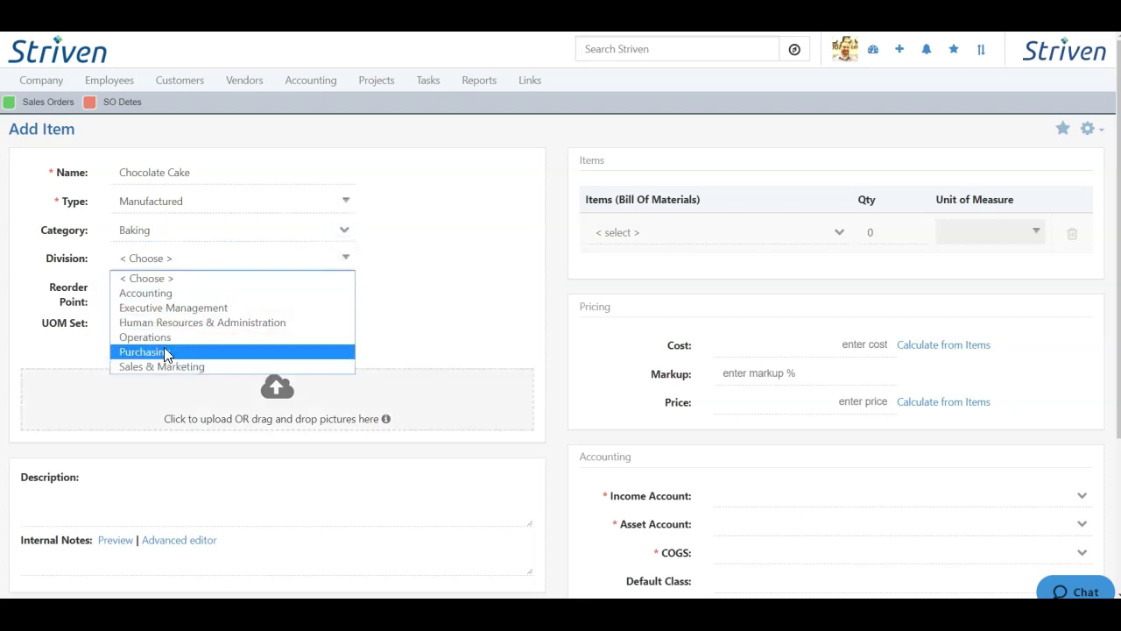
mouse_move(380, 260)
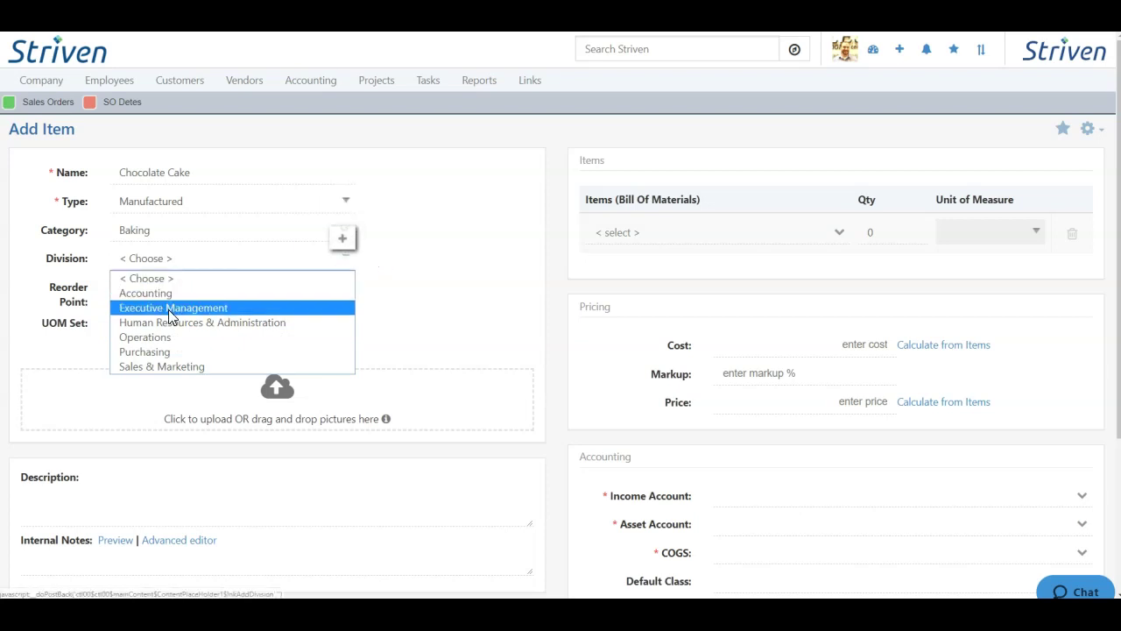
click(167, 337)
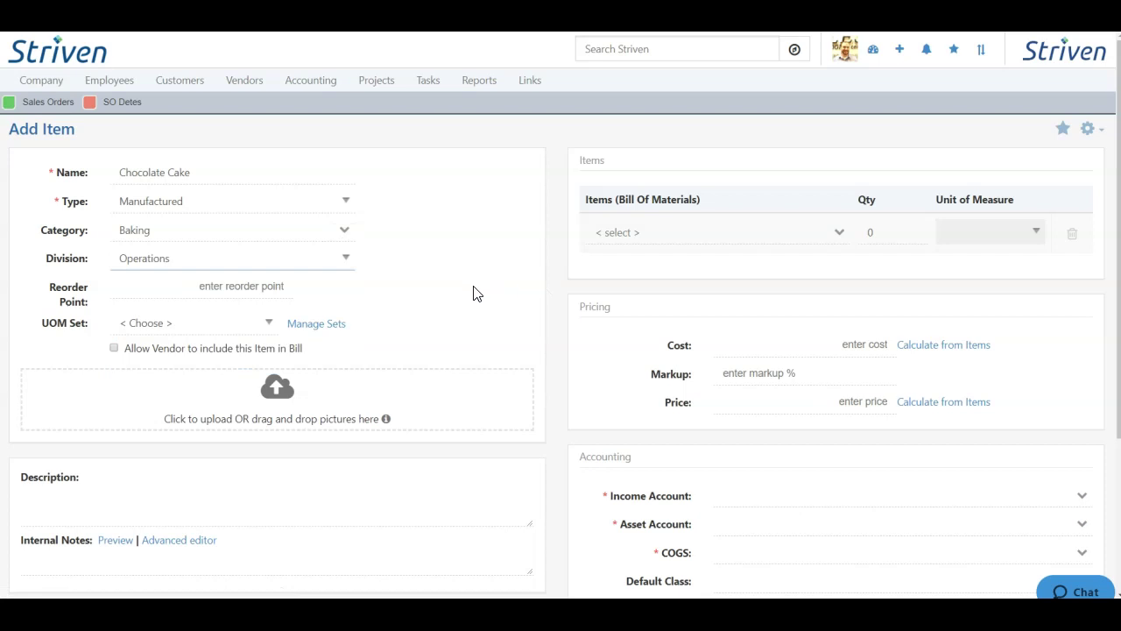
click(234, 287)
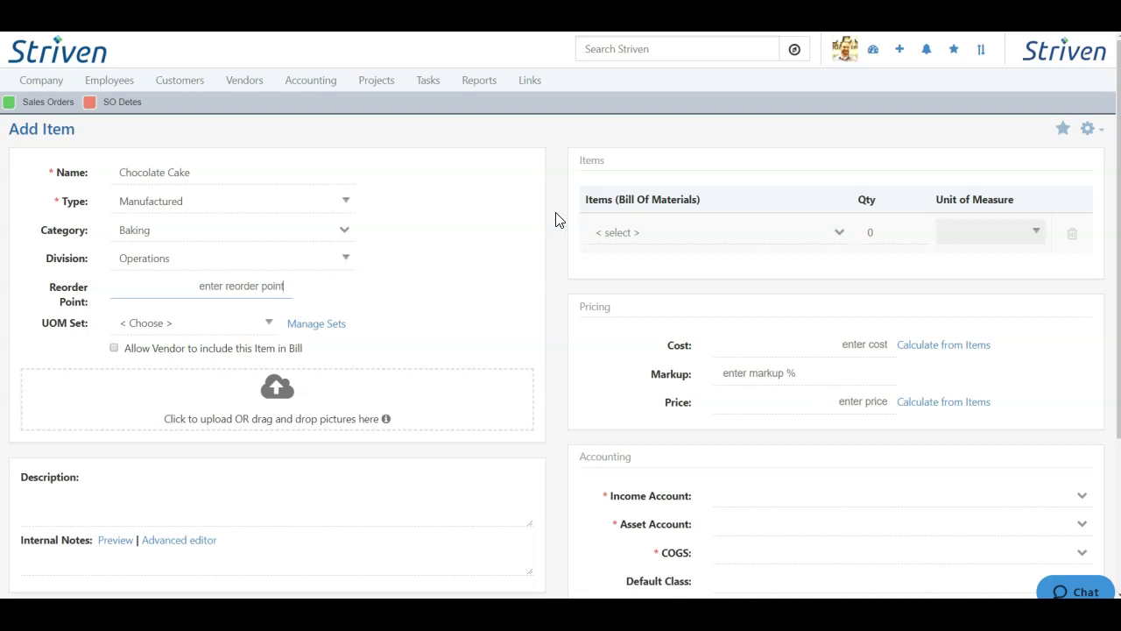
- Enter a reorder point of 5 for Chocolate Cake
text(5)
click(508, 303)
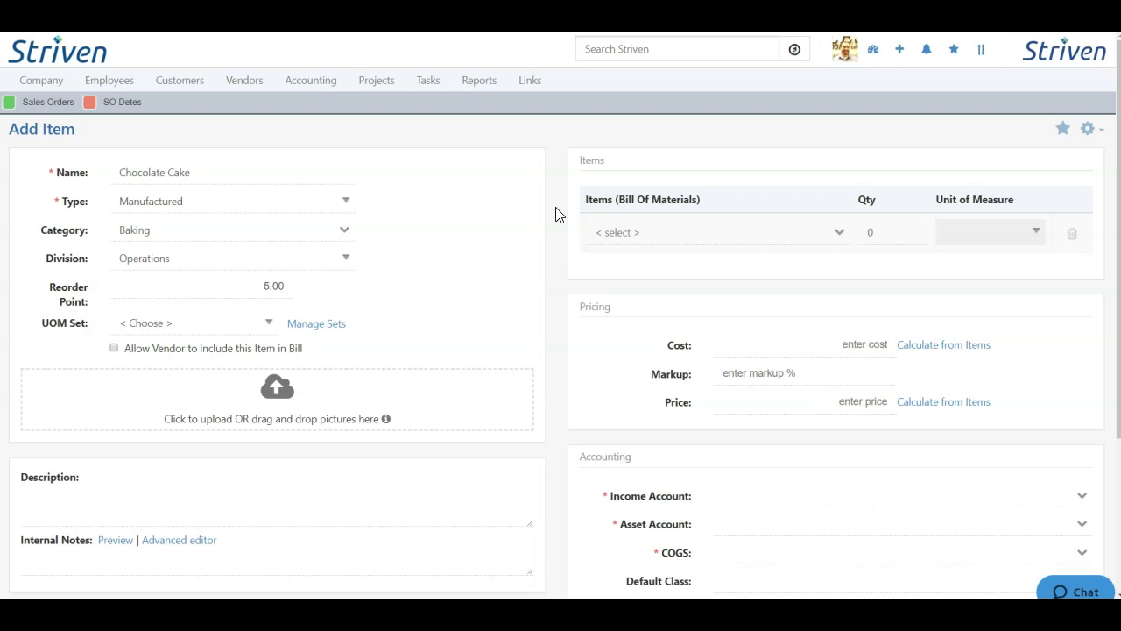
- Choose Count as the UOM Set after trying Poundage and Length
click(178, 324)
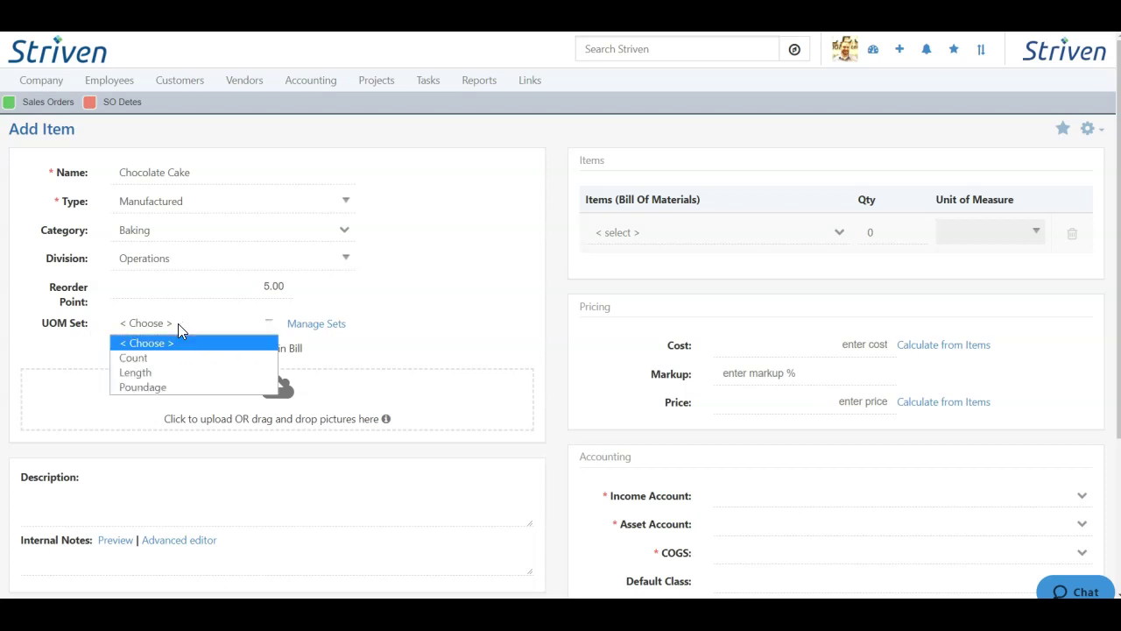
click(194, 388)
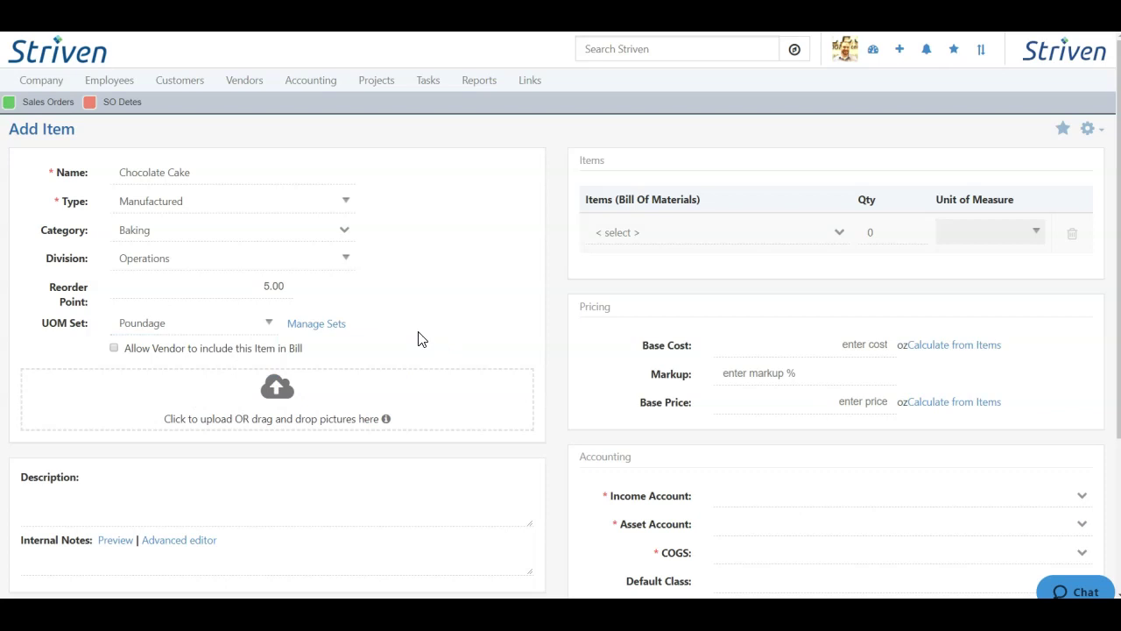
click(178, 330)
click(151, 370)
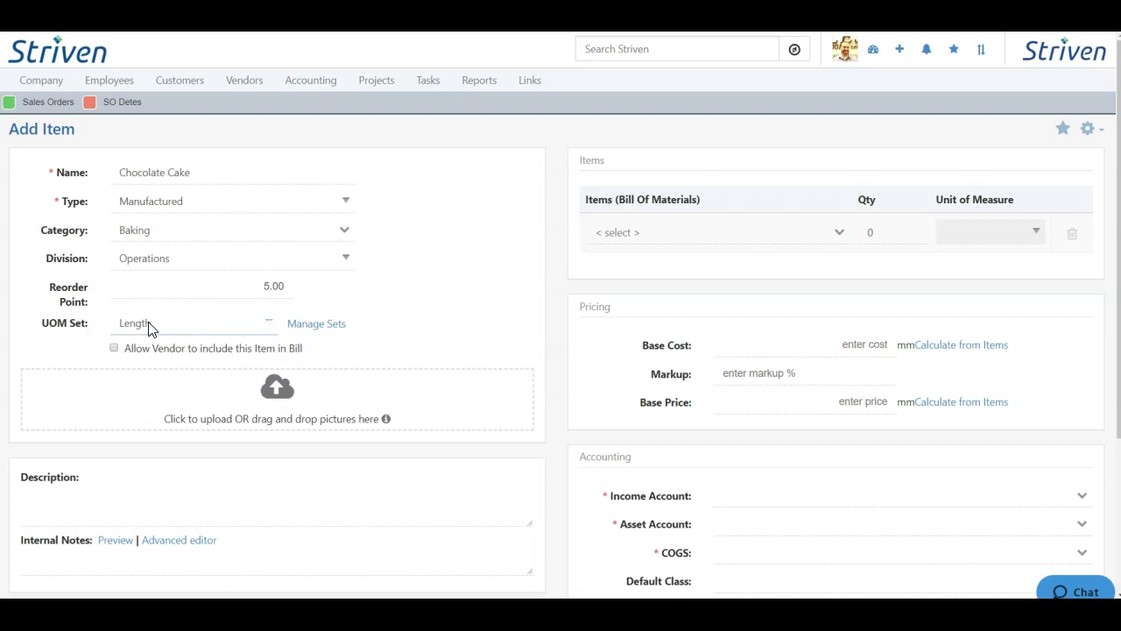
click(148, 326)
click(142, 359)
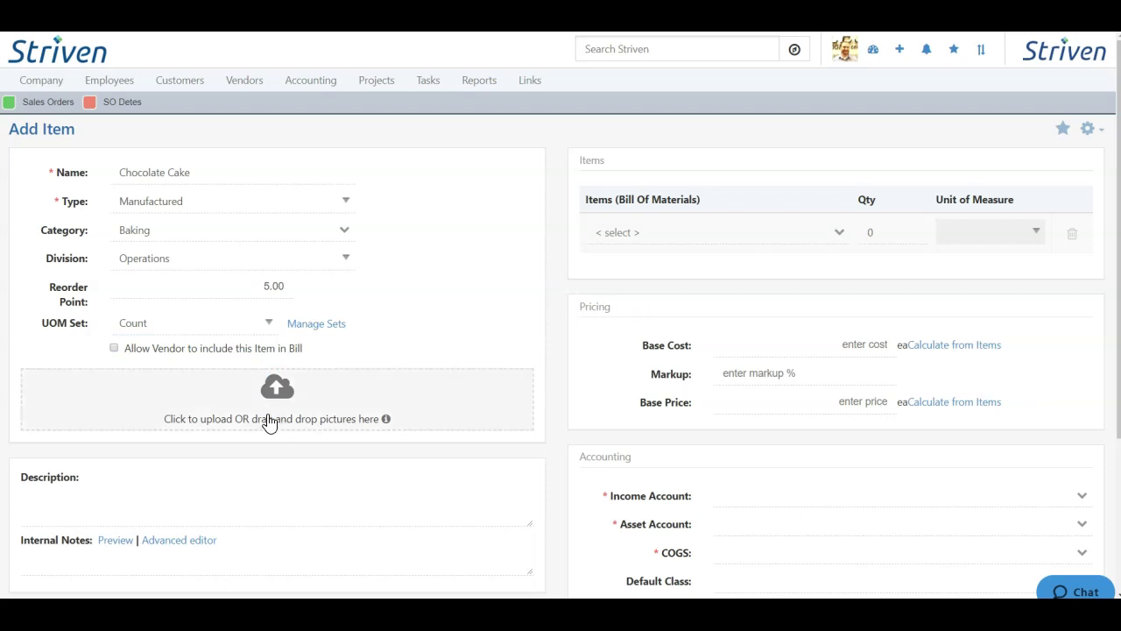
- Attach Cake.jpg as the picture and describe it as 'Chocolate Cake with Vanilla Frosting'
click(342, 422)
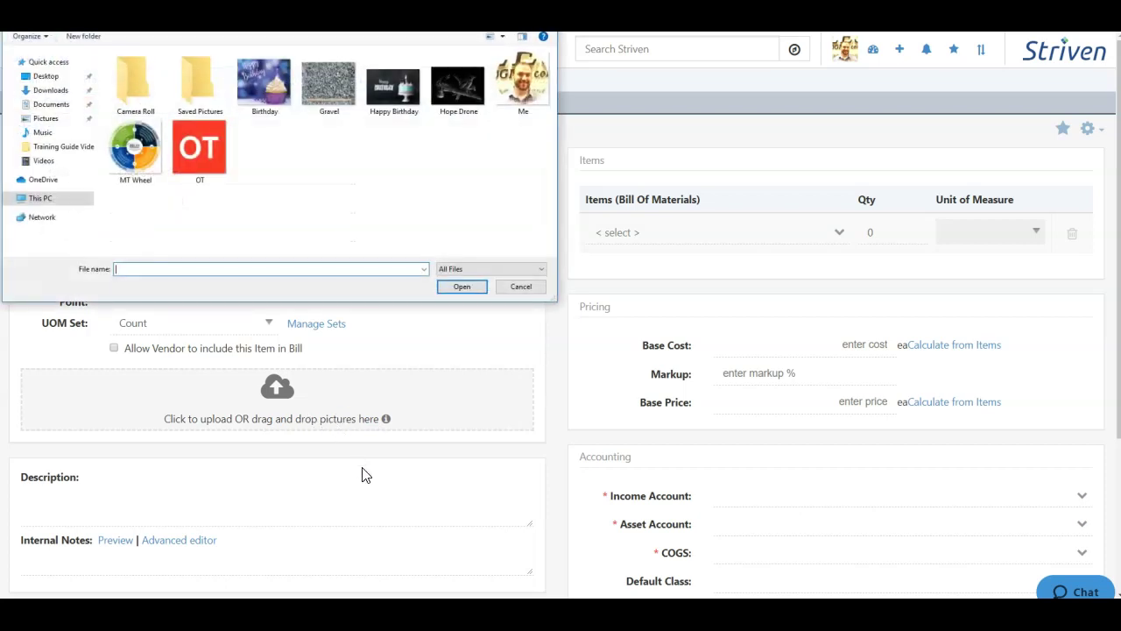
double_click(257, 184)
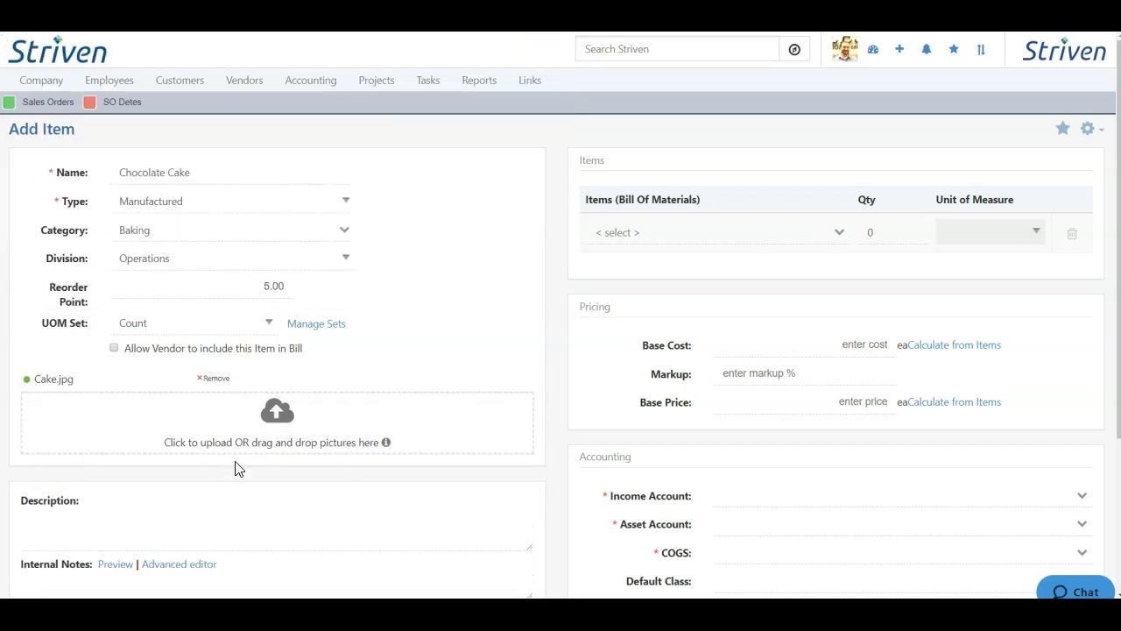
scroll(522, 378, down, 3)
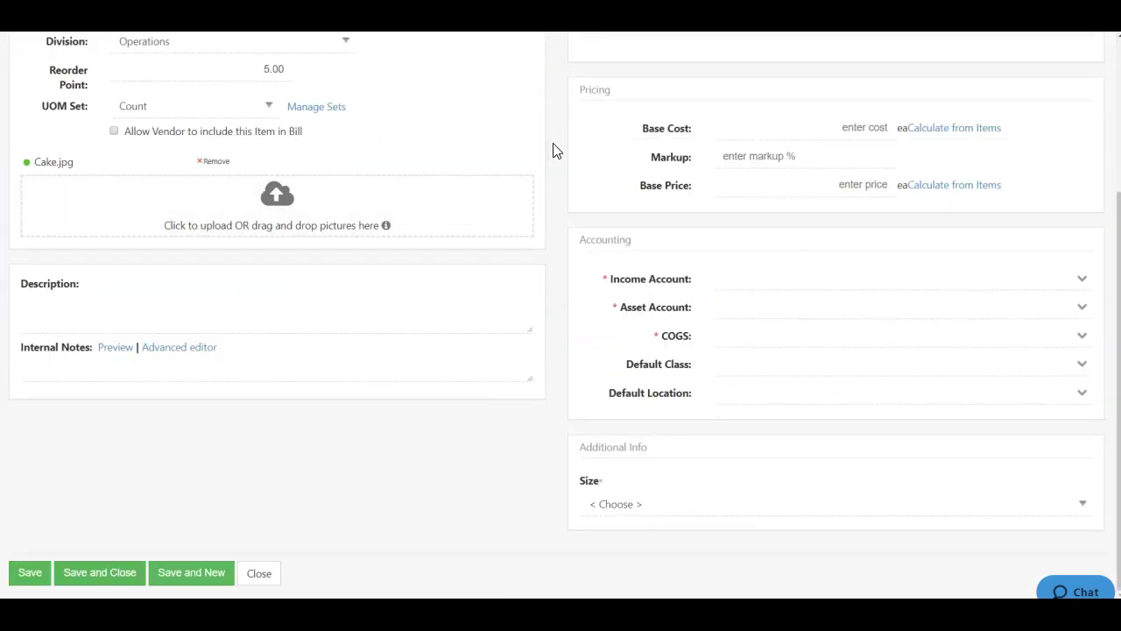
scroll(558, 170, up, 2)
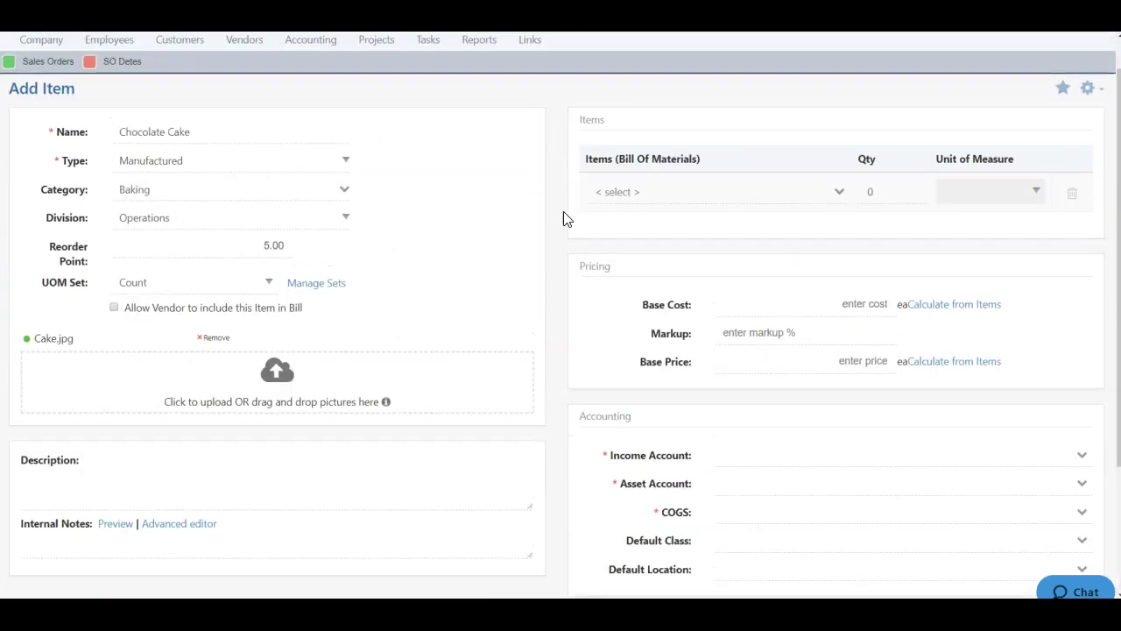
click(103, 483)
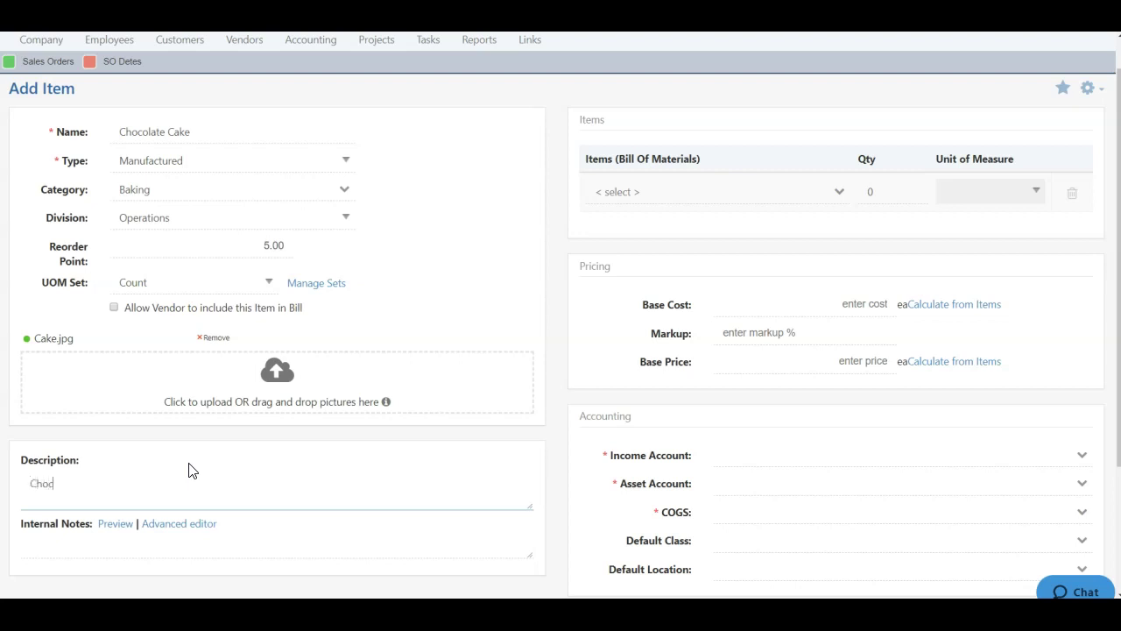
text(Cake with Vanilla Frosting)
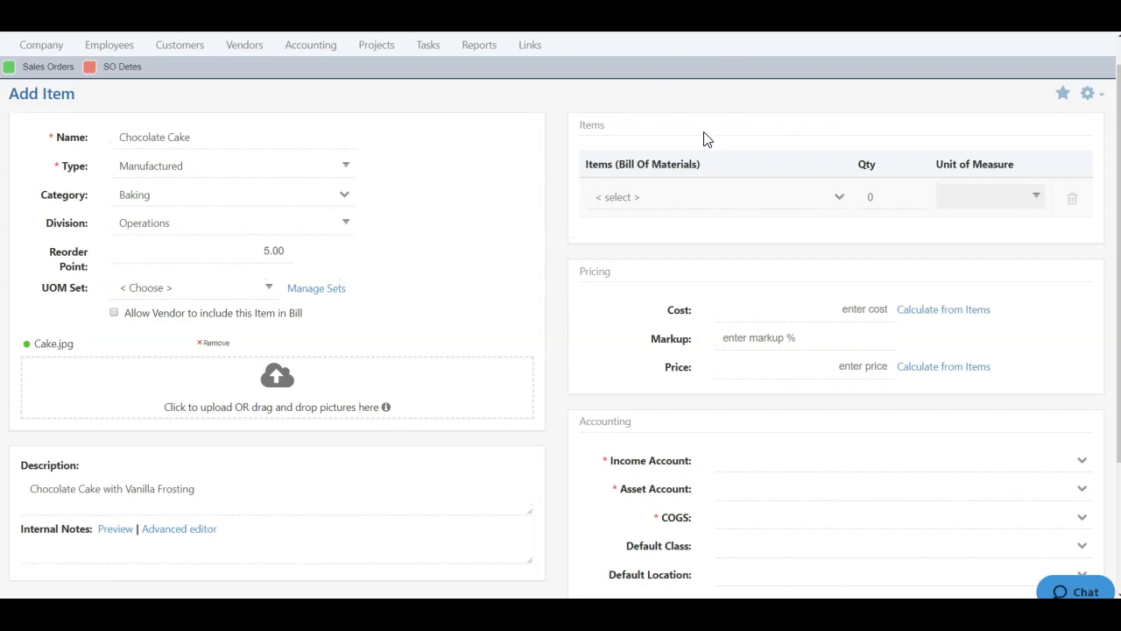
- Add Cocoa Powder, Eggs, Almond Milk and Organic Baking Powder to the bill of materials
click(648, 197)
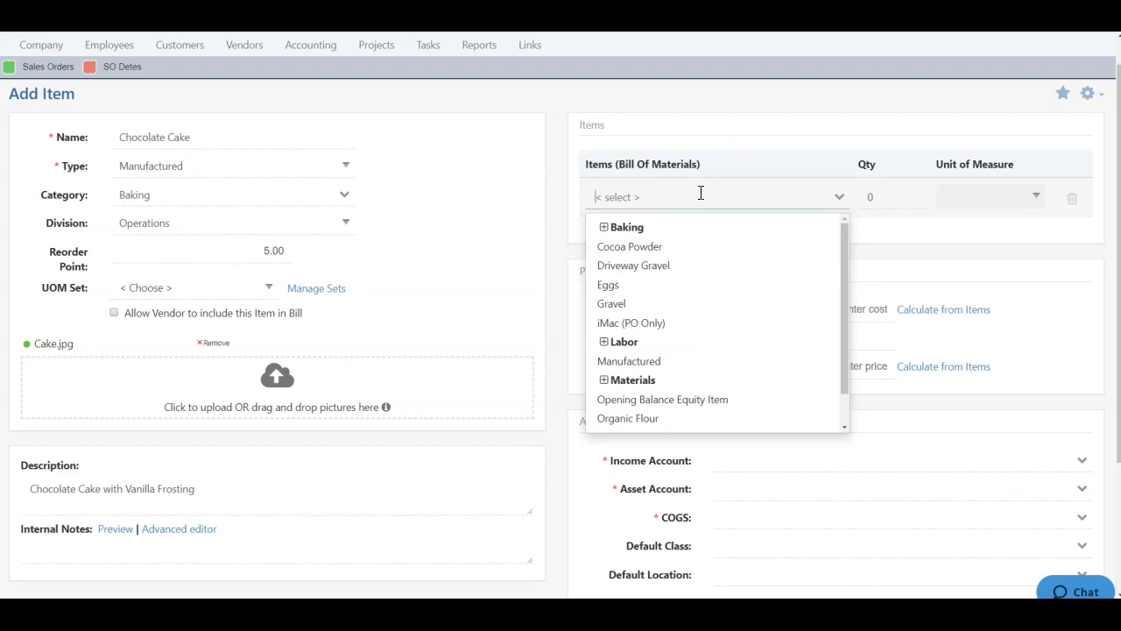
click(624, 247)
click(677, 235)
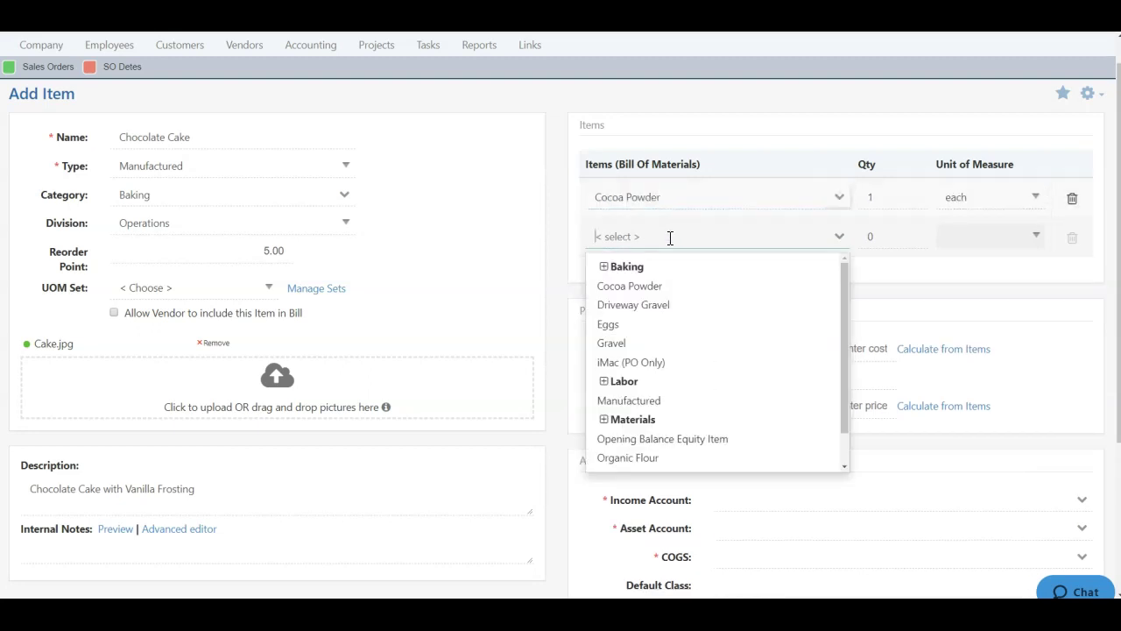
click(622, 325)
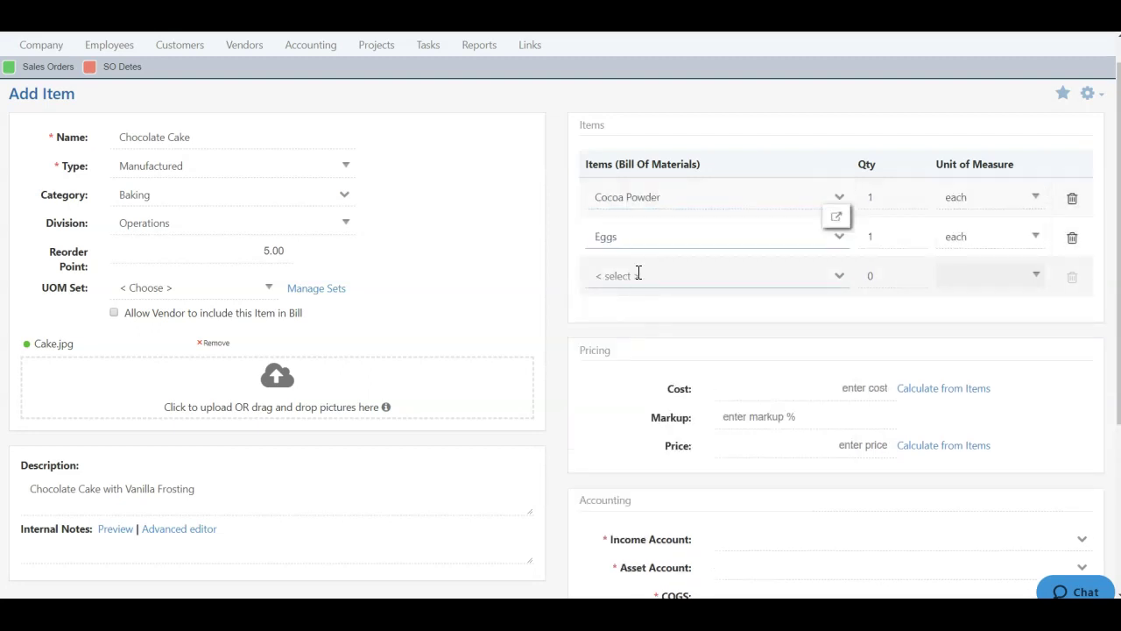
click(639, 272)
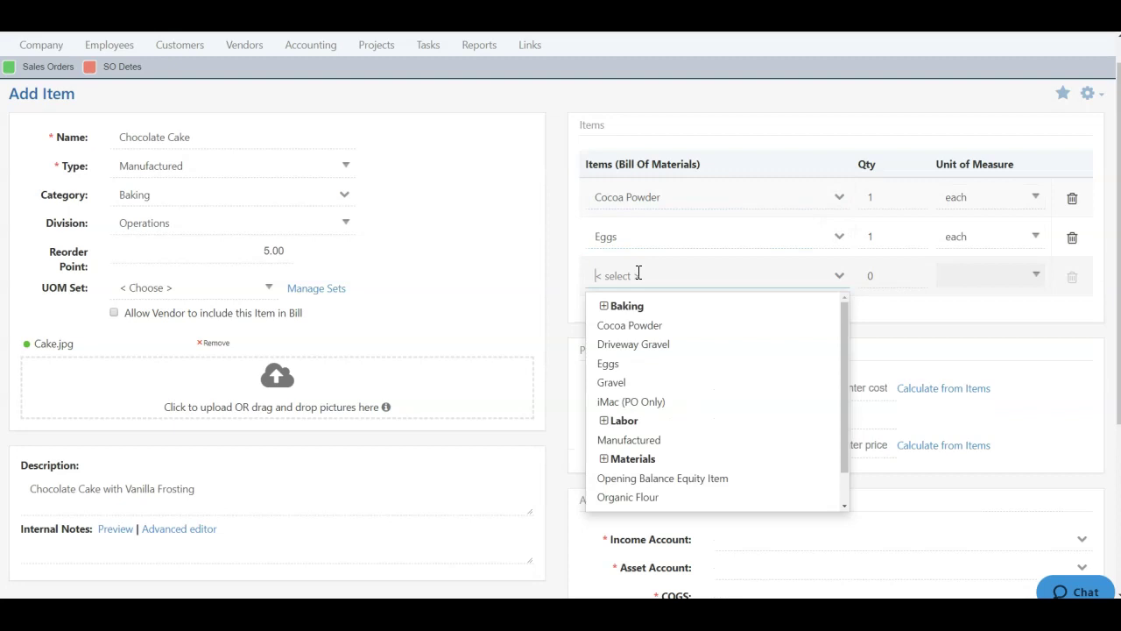
click(604, 308)
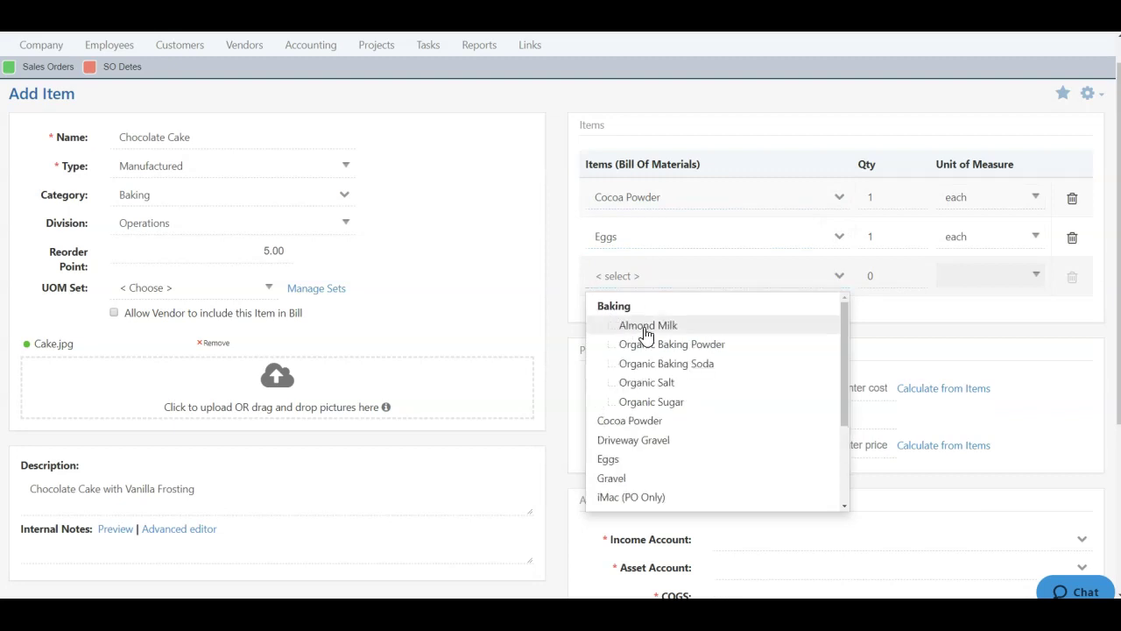
click(643, 325)
click(633, 317)
click(604, 345)
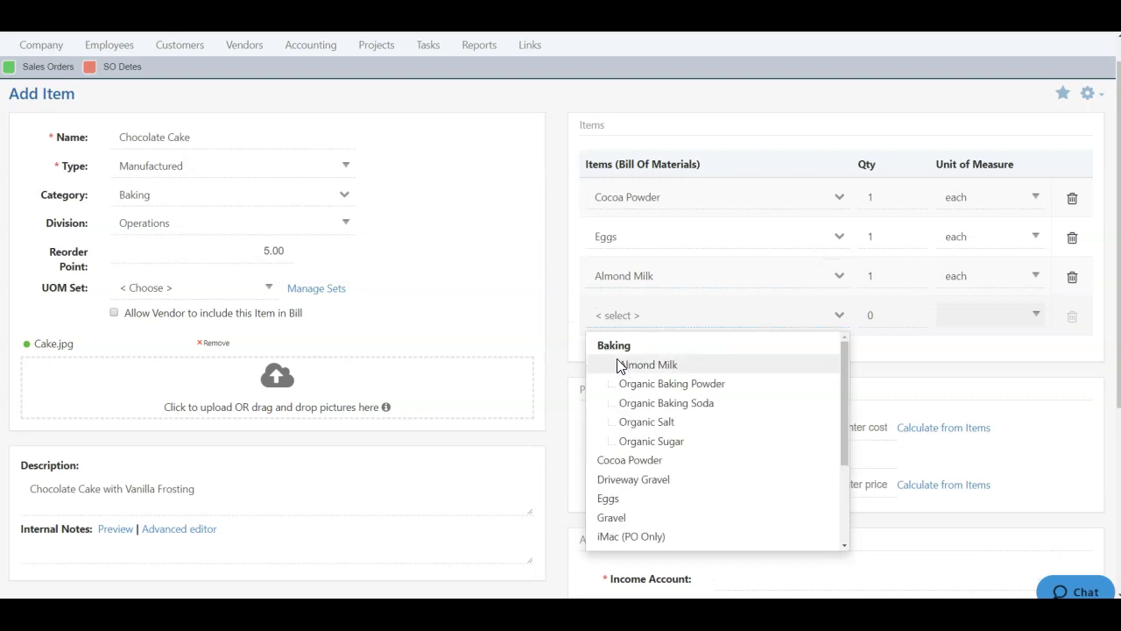
click(646, 384)
- Add Organic Baking Soda, Salt, Sugar, Flour and Vanilla Extract as the remaining ingredients
click(636, 355)
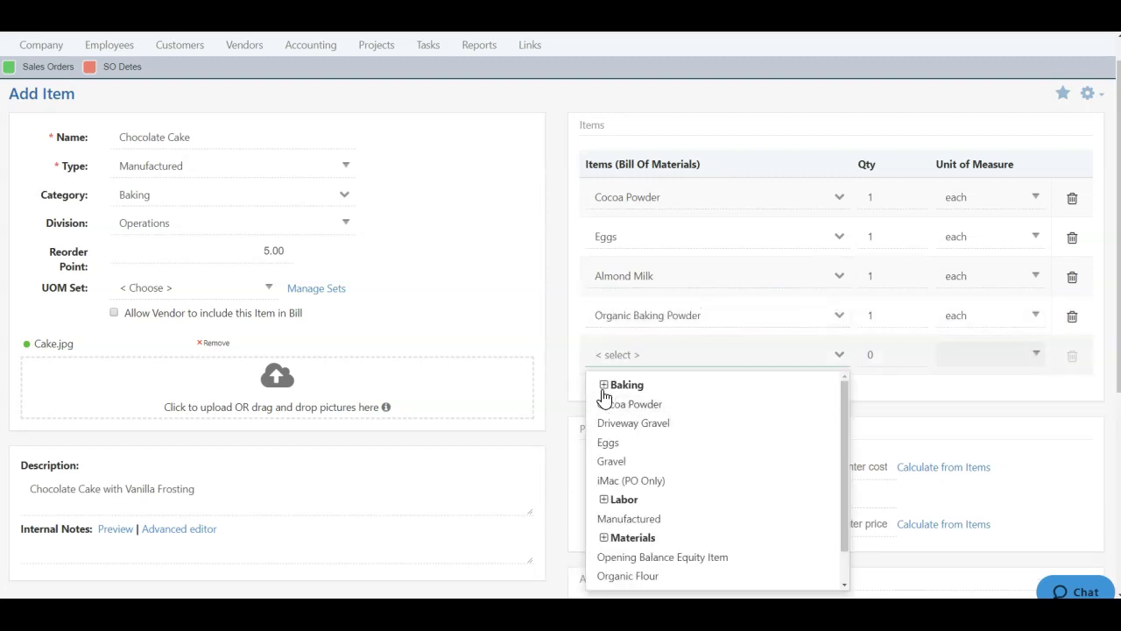
click(604, 385)
click(680, 447)
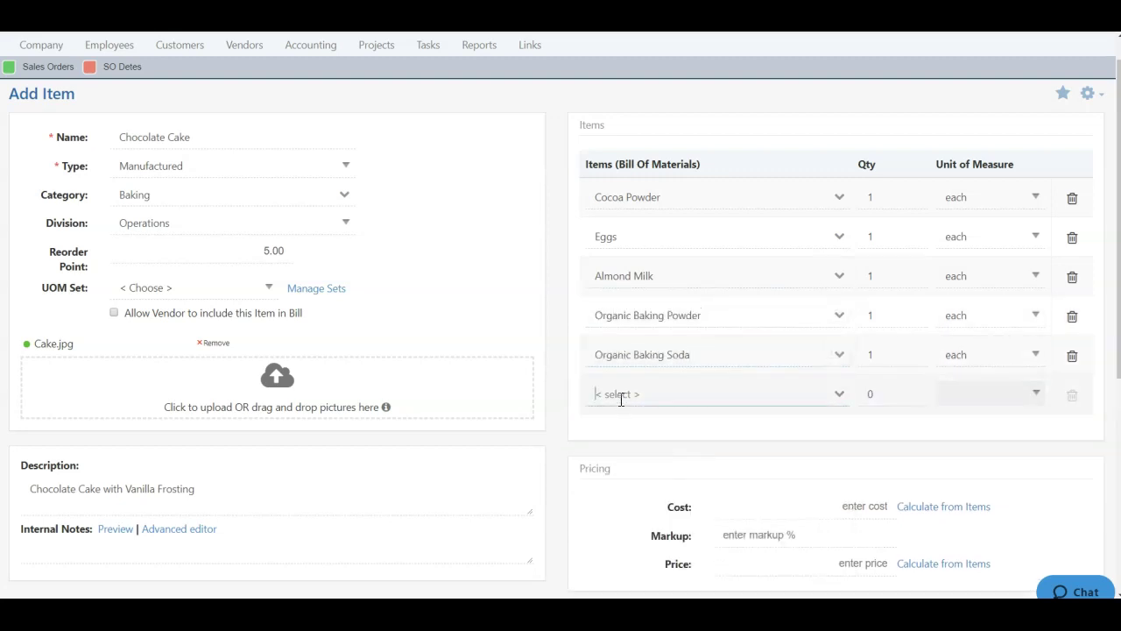
click(620, 393)
click(605, 424)
click(667, 500)
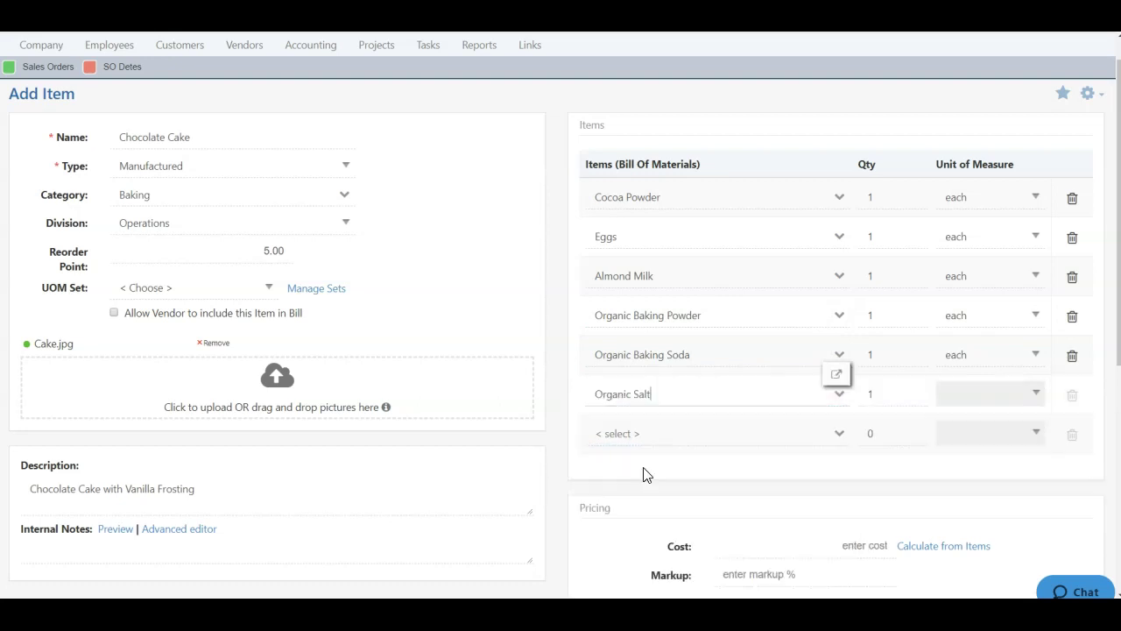
click(613, 433)
click(604, 464)
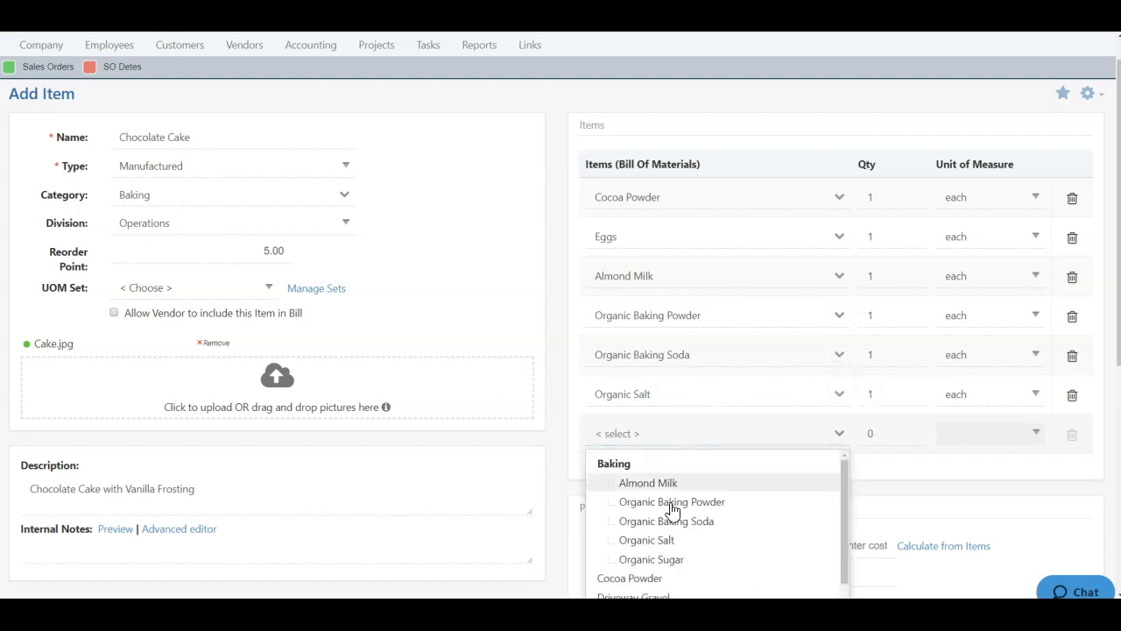
click(663, 559)
click(639, 472)
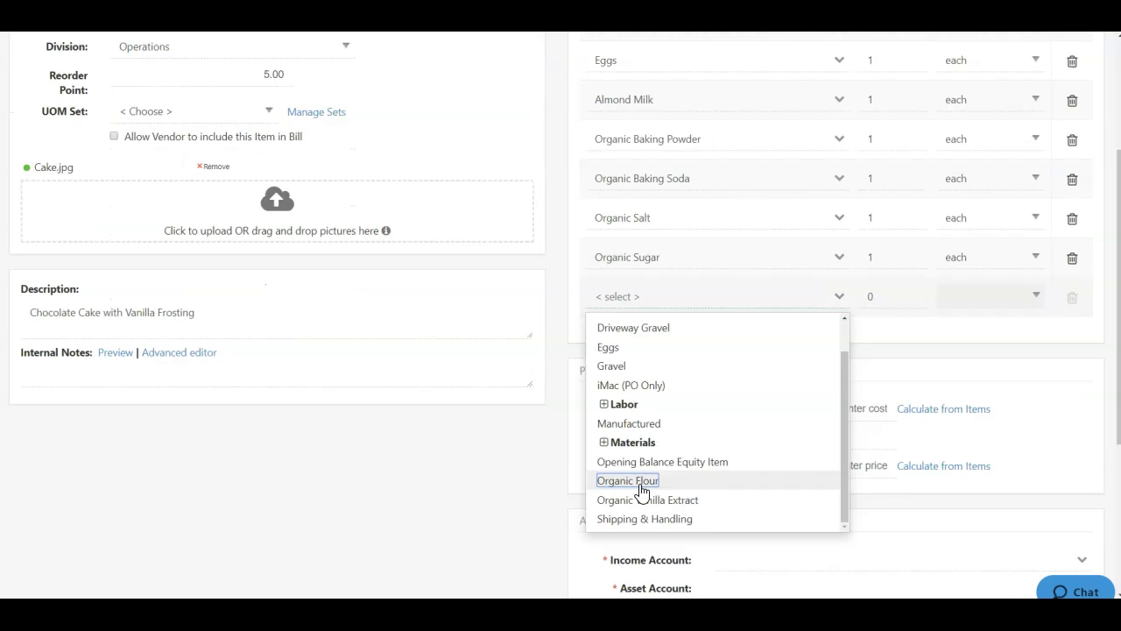
click(646, 483)
click(611, 333)
click(671, 540)
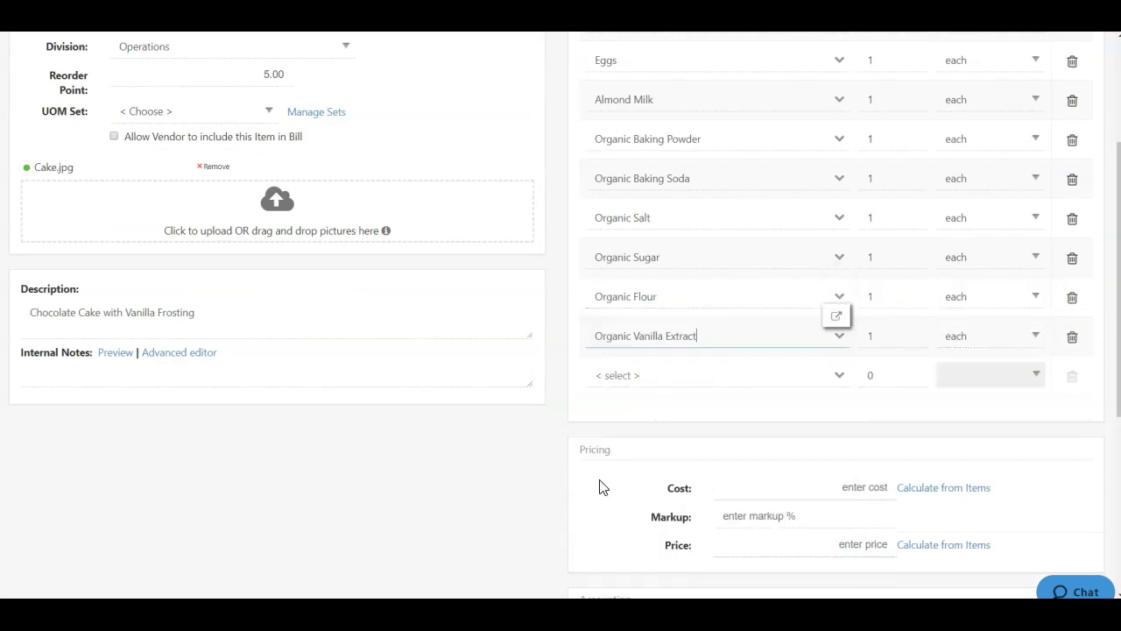
- Set the Eggs quantity to 2 and Cocoa Powder to 0.2
scroll(630, 388, up, 3)
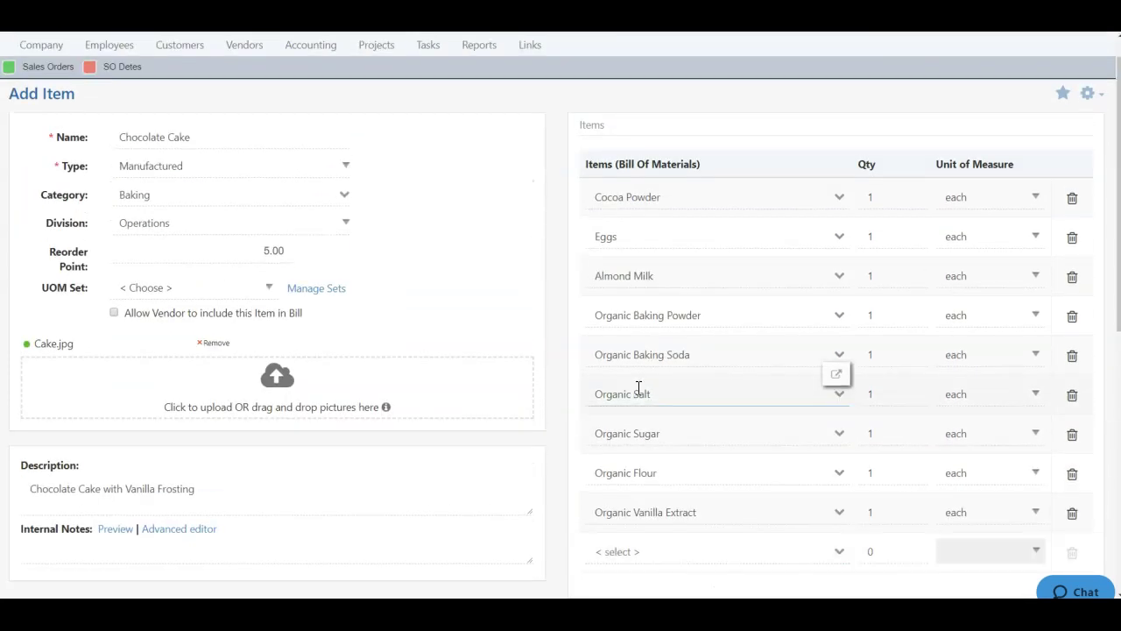
scroll(776, 275, down, 1)
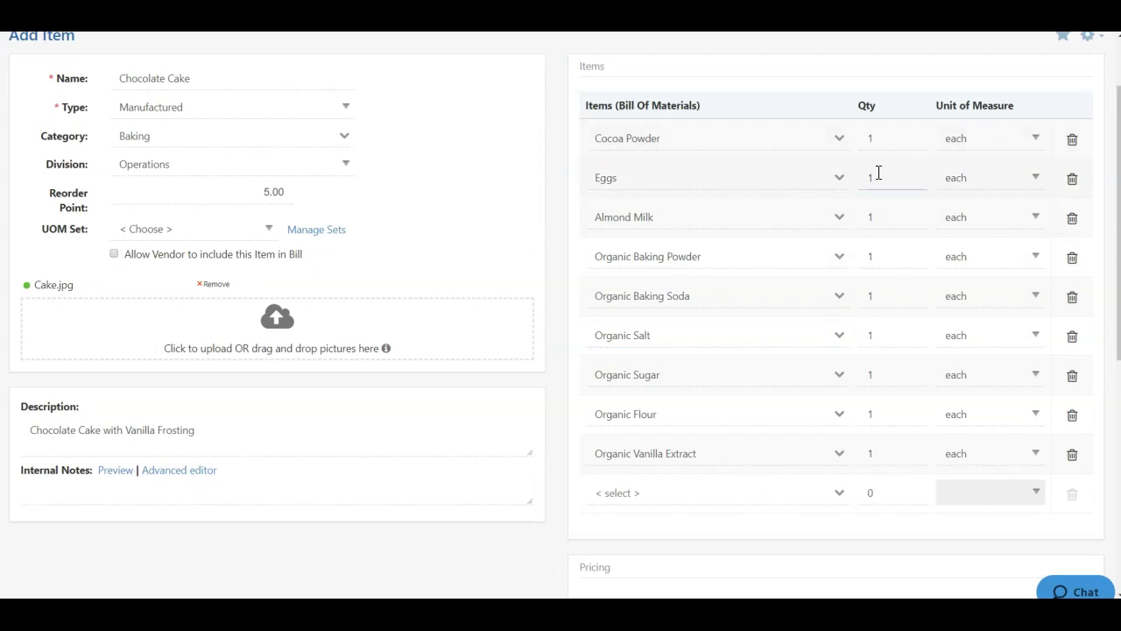
click(889, 138)
click(903, 105)
drag(891, 144, 856, 143)
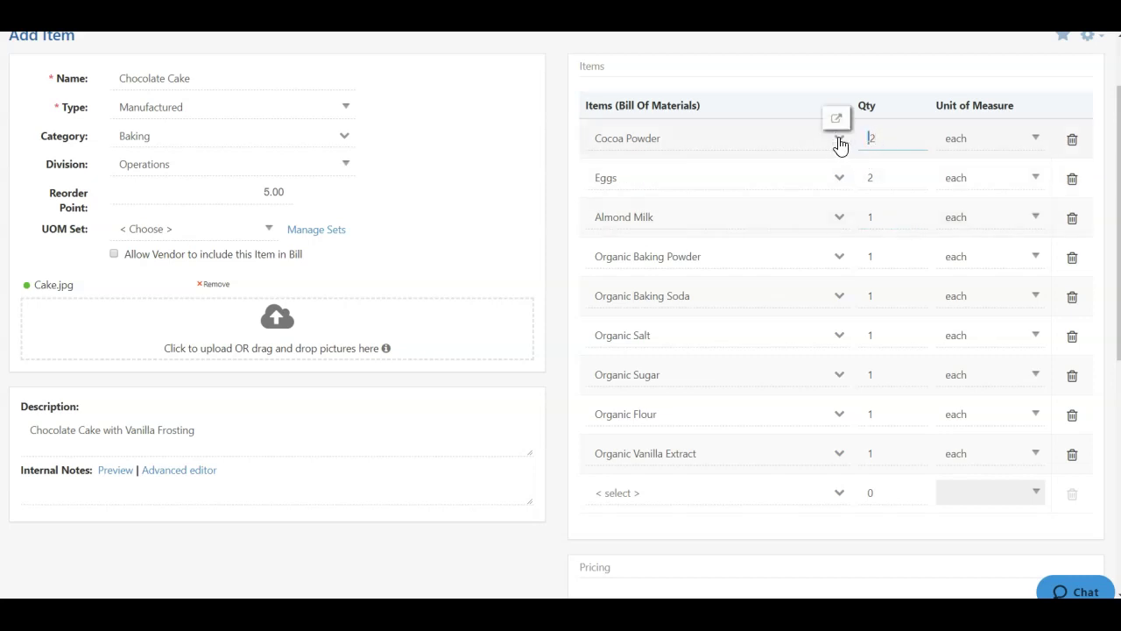
drag(897, 150, 856, 142)
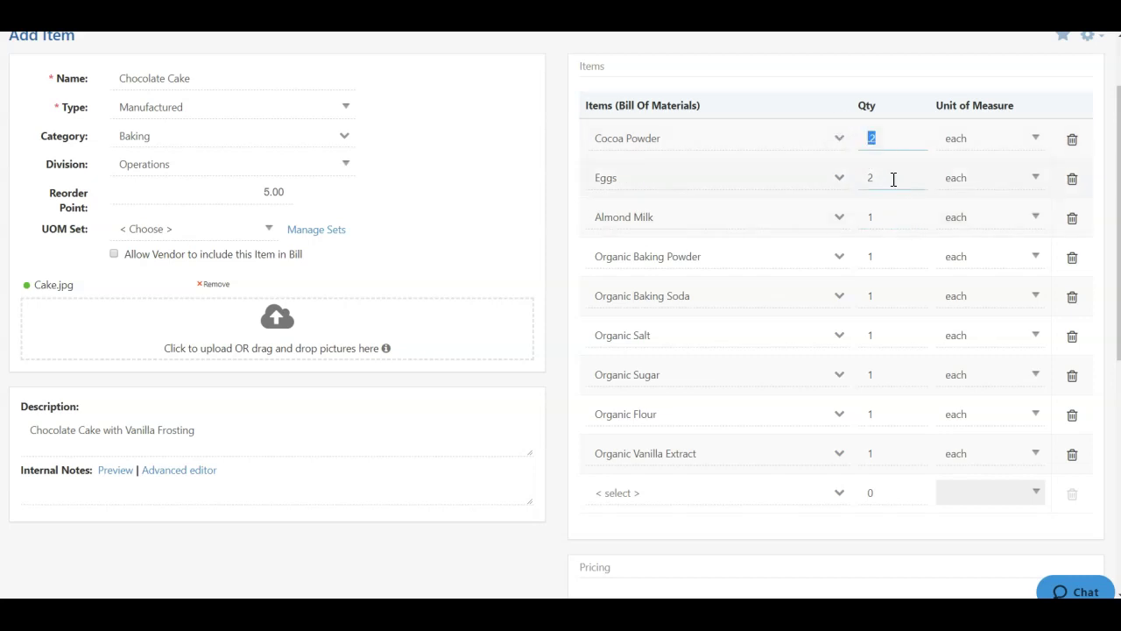
text(0.2)
key(Tab)
key(Tab)
- Set each remaining ingredient quantity, through Organic Vanilla Extract, to 0.2
text(.2)
click(876, 258)
text(.2)
click(873, 295)
text(.2)
drag(885, 336, 850, 380)
text(.2.2)
click(881, 412)
text(.2)
click(881, 448)
text(.2)
click(565, 382)
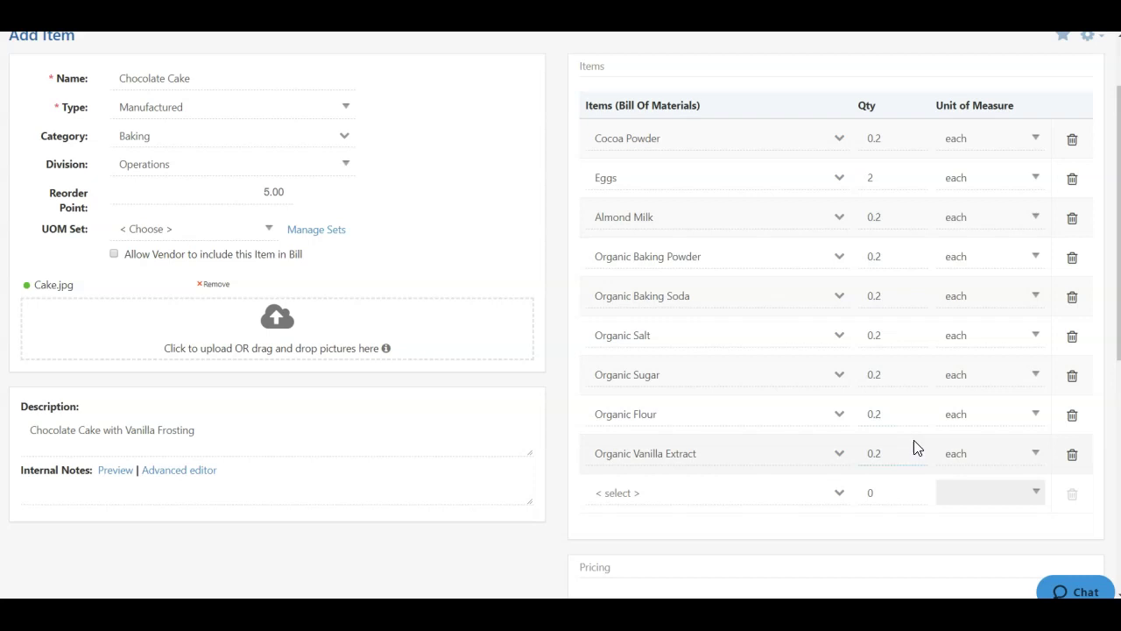
click(876, 138)
click(892, 219)
- Enter a cost of 8, then recalculate it from the ingredient items to 3.5000000000000013
scroll(553, 310, down, 4)
scroll(532, 345, up, 3)
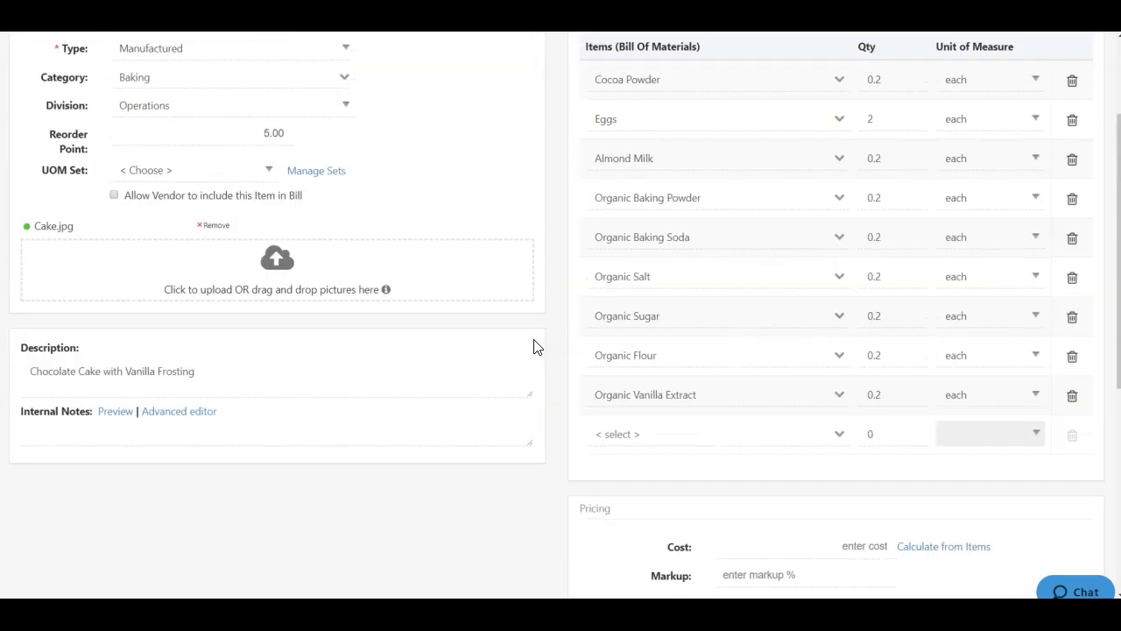
scroll(536, 346, up, 2)
scroll(536, 347, down, 5)
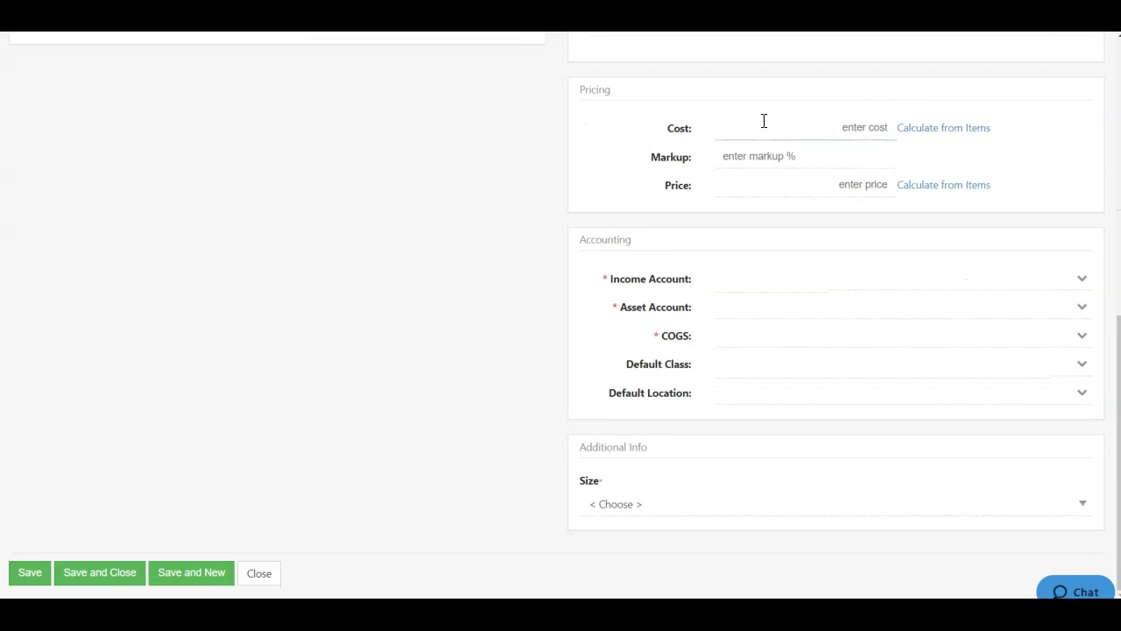
click(859, 125)
click(858, 128)
click(858, 128)
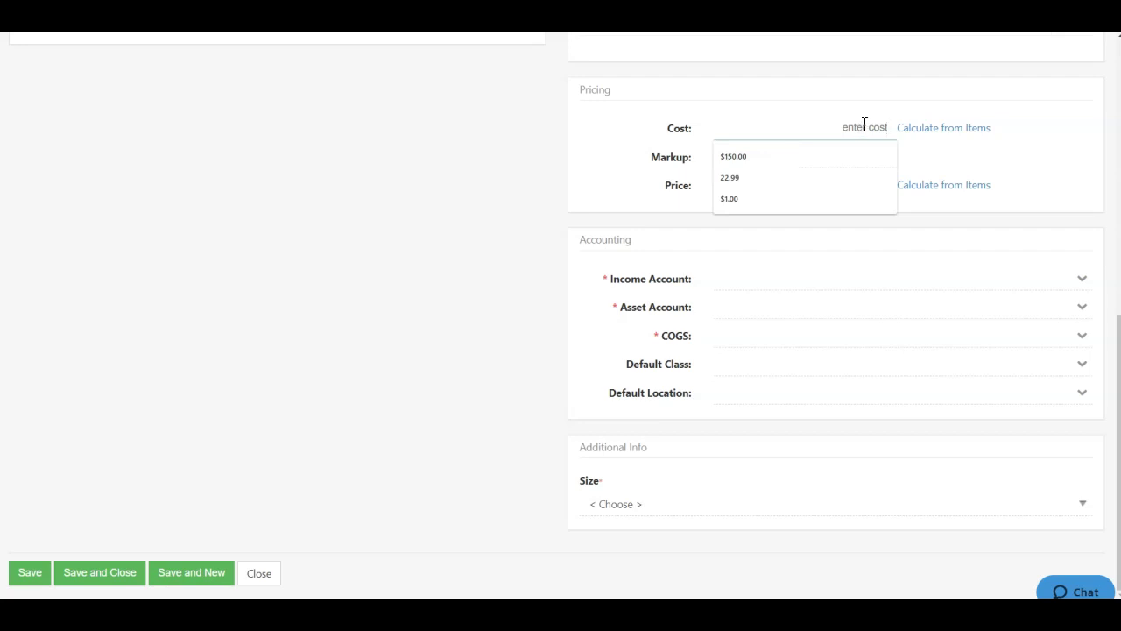
text(8)
click(870, 113)
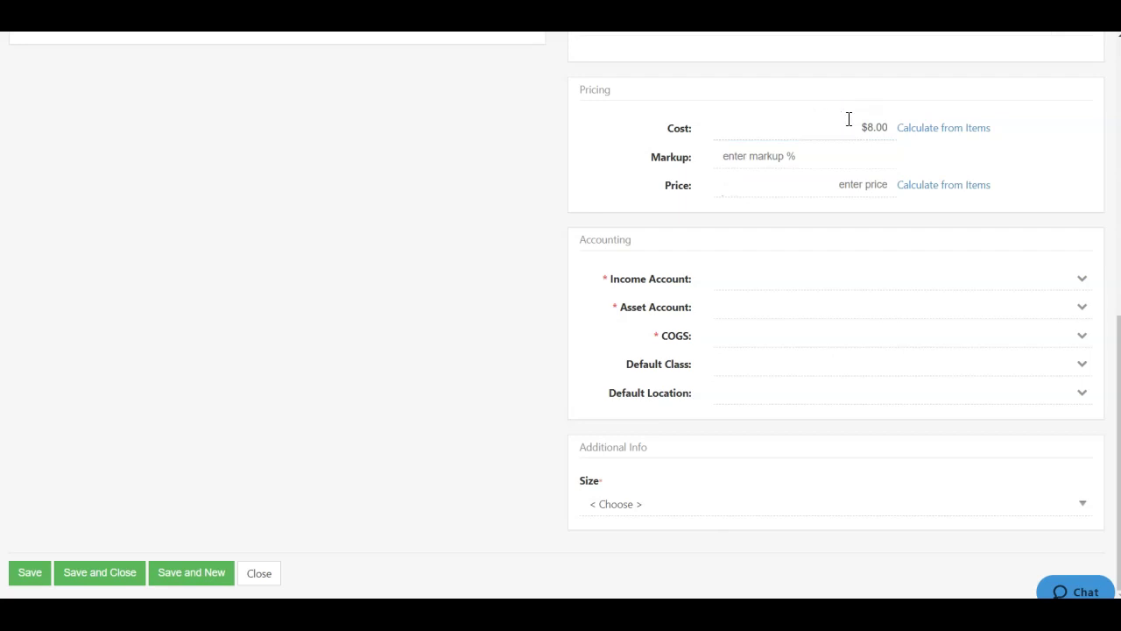
click(934, 138)
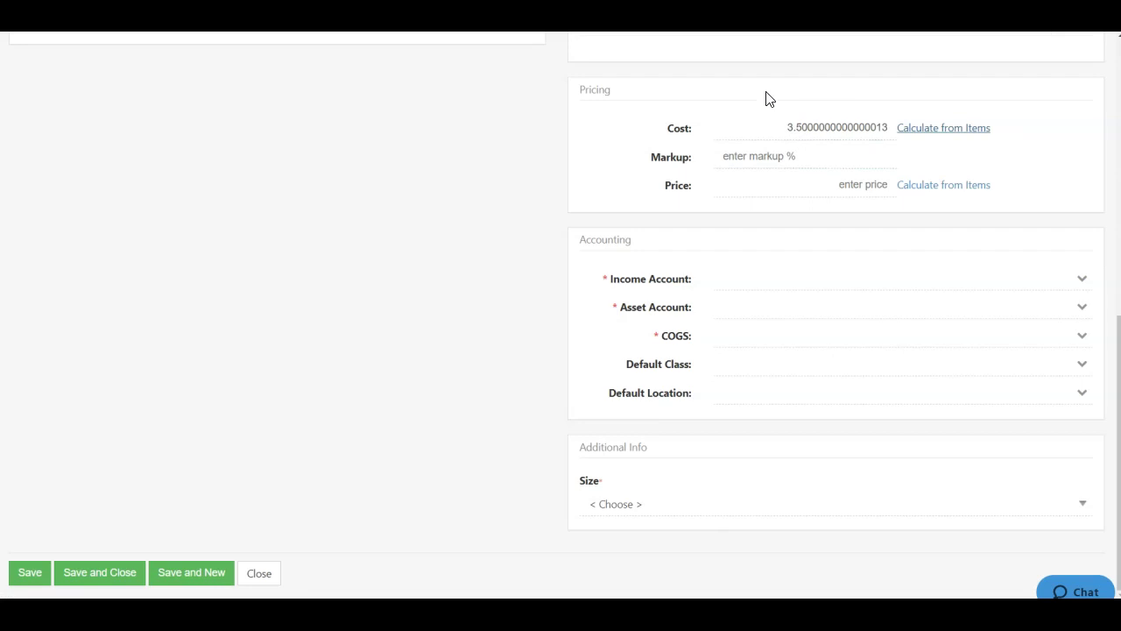
scroll(809, 237, up, 5)
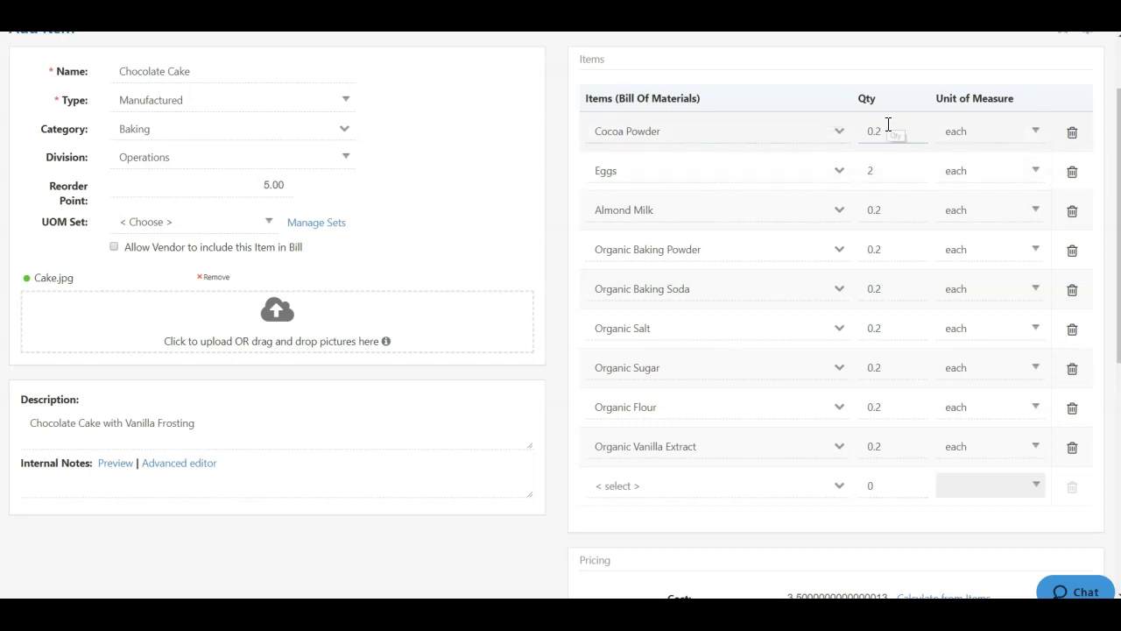
click(897, 484)
scroll(898, 484, down, 4)
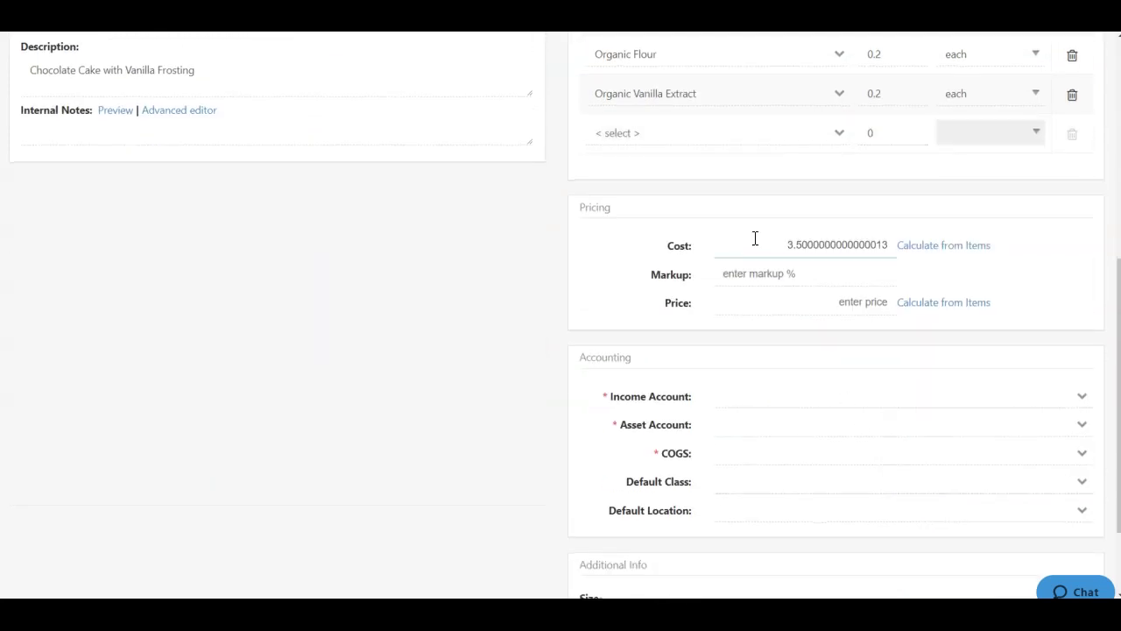
click(817, 293)
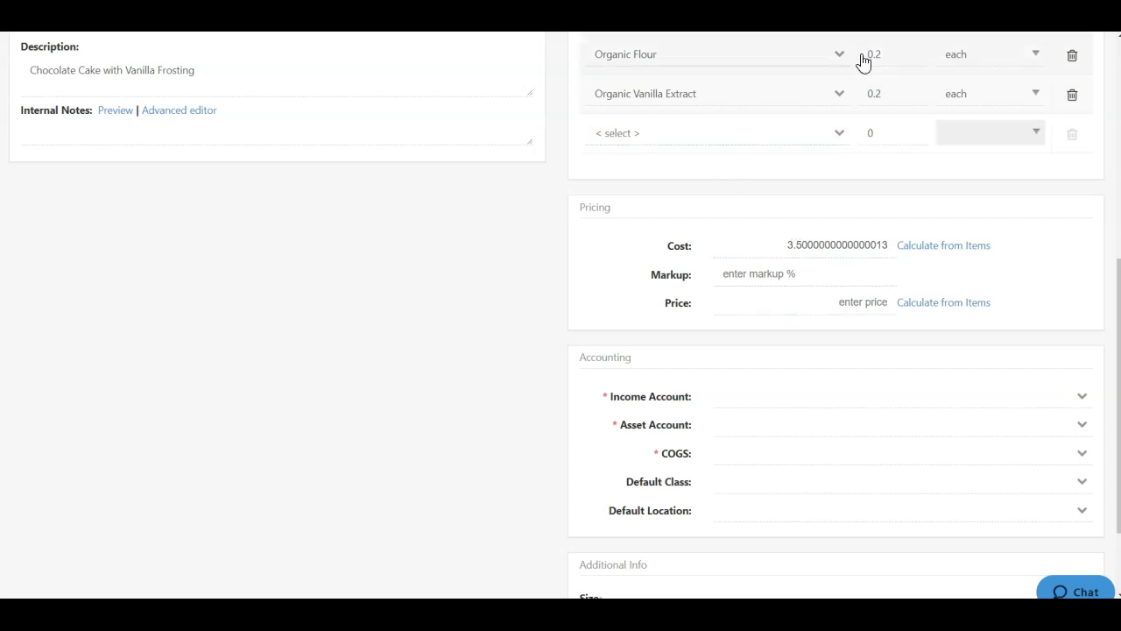
click(677, 131)
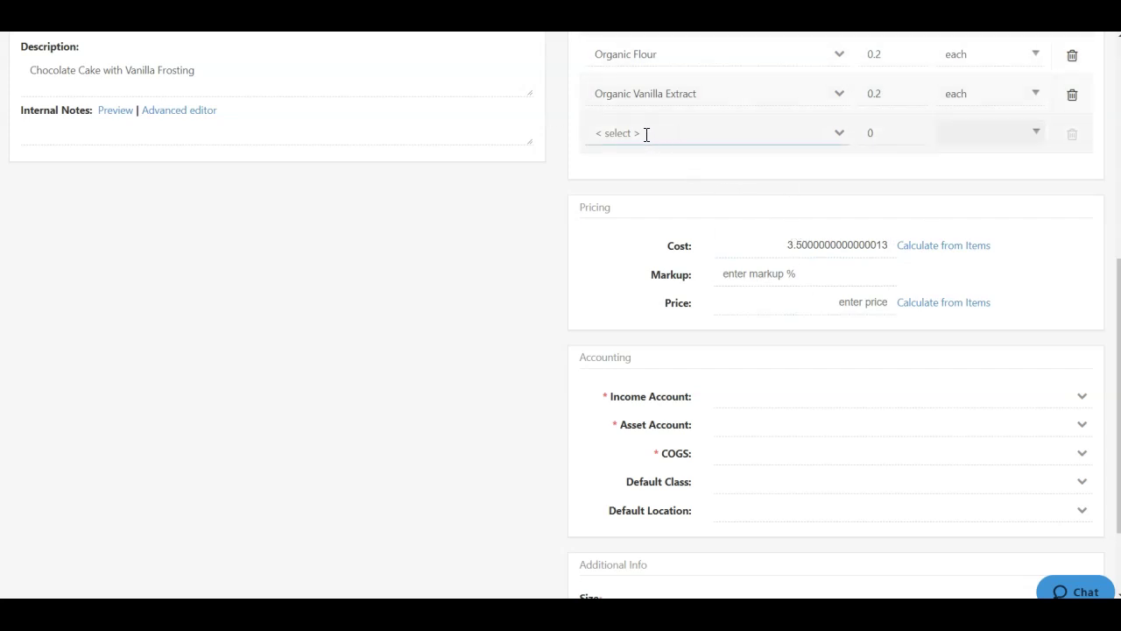
click(633, 133)
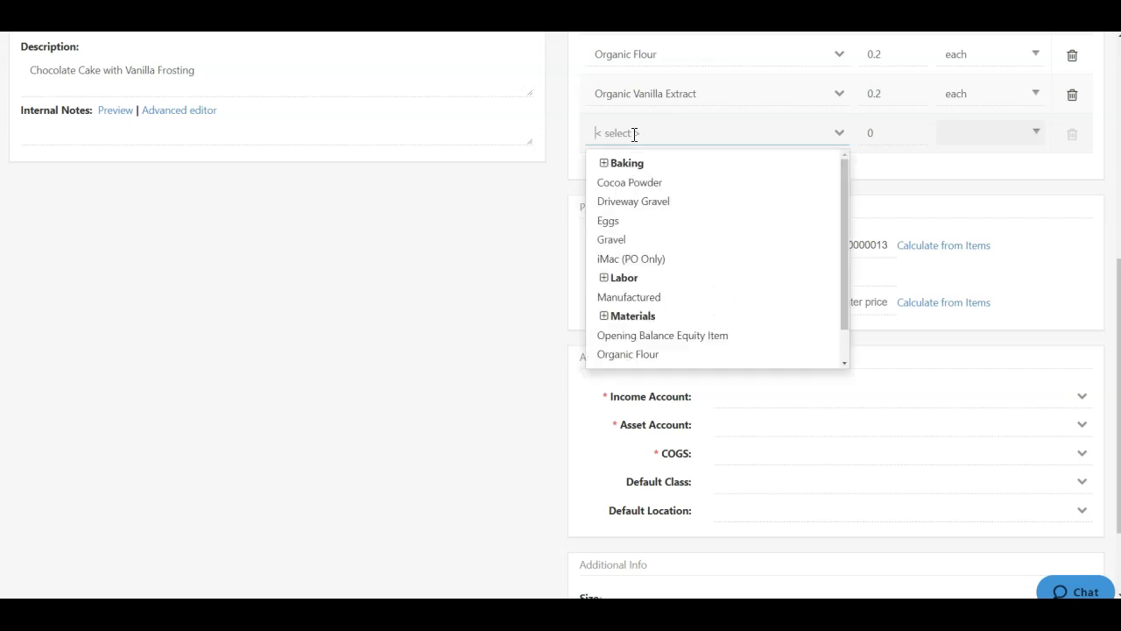
click(604, 278)
click(633, 317)
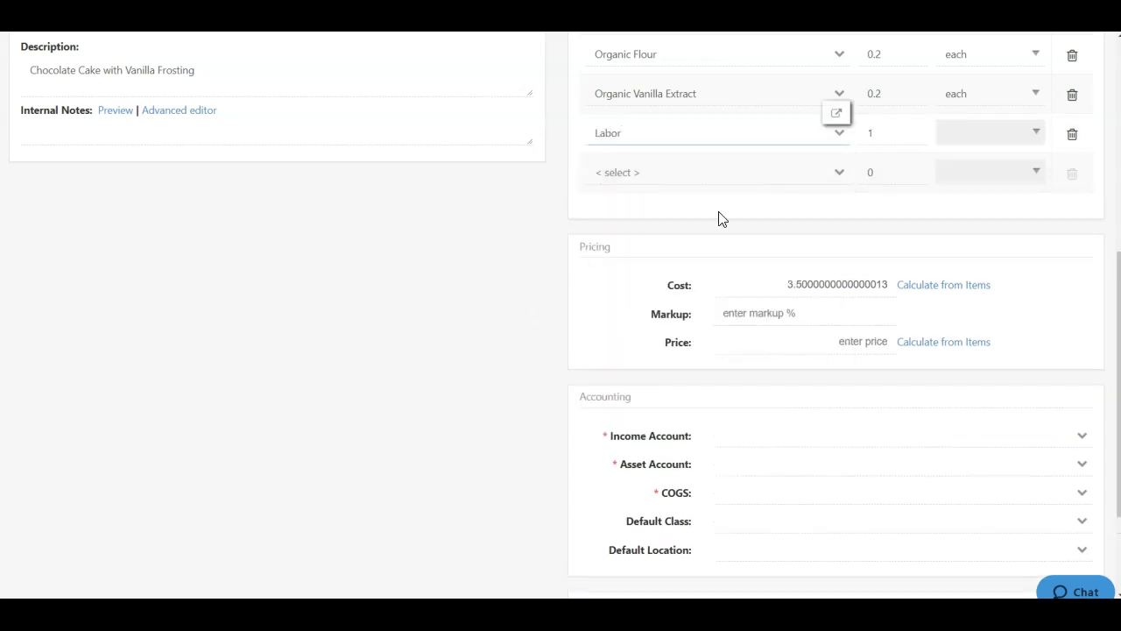
click(891, 133)
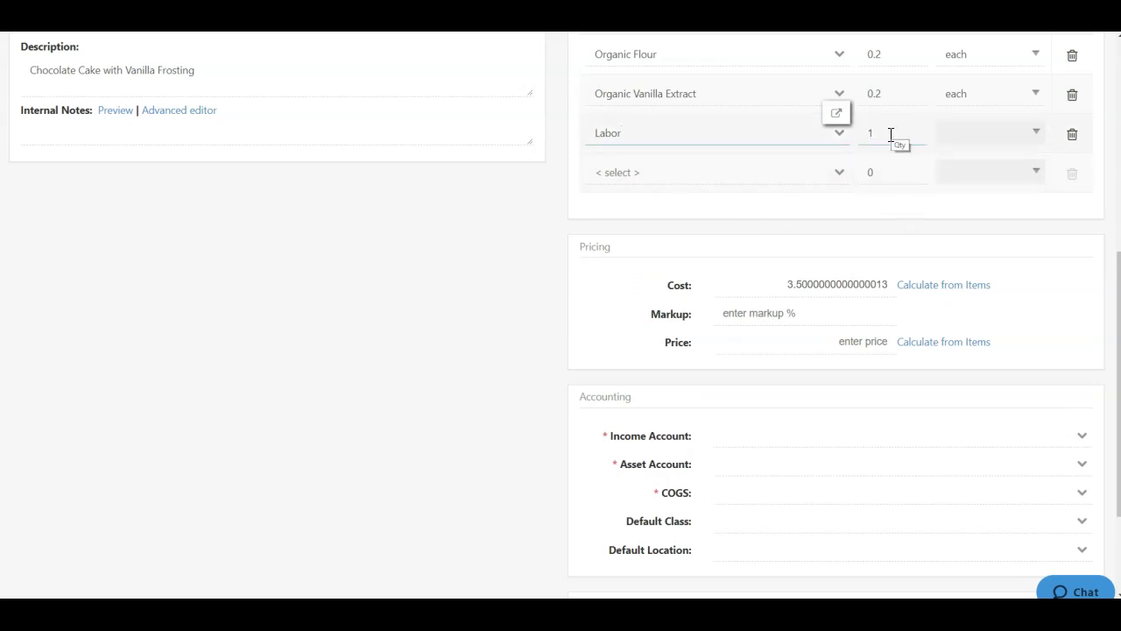
click(1072, 135)
key(Return)
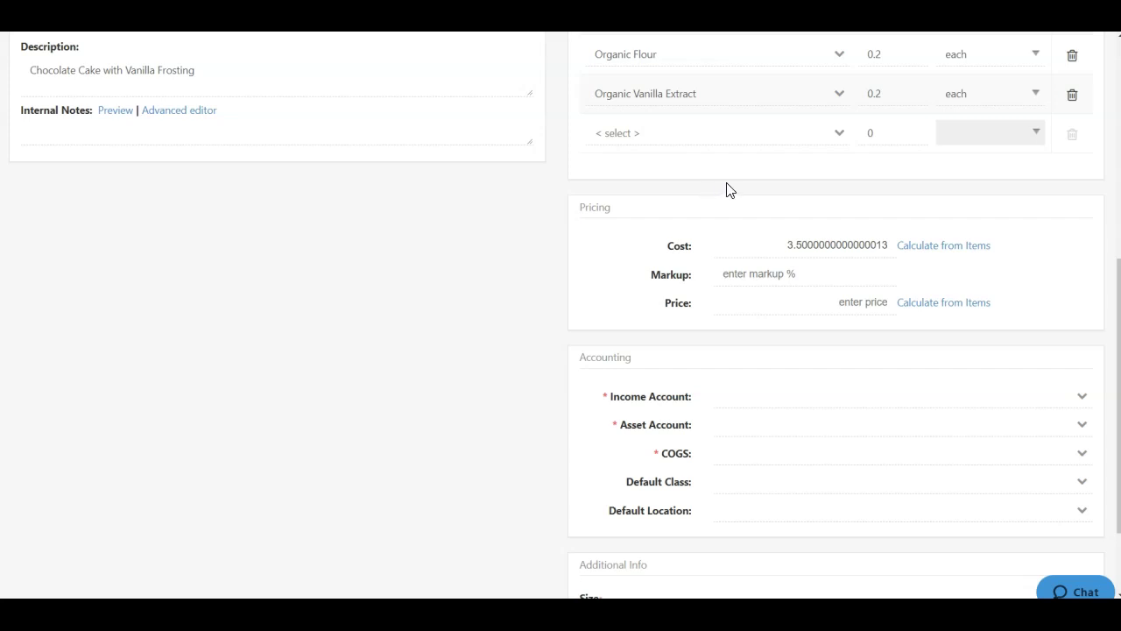
- Enter a $4.00 cost and a 40% markup for Chocolate Cake, correcting the markup from 20%
click(783, 244)
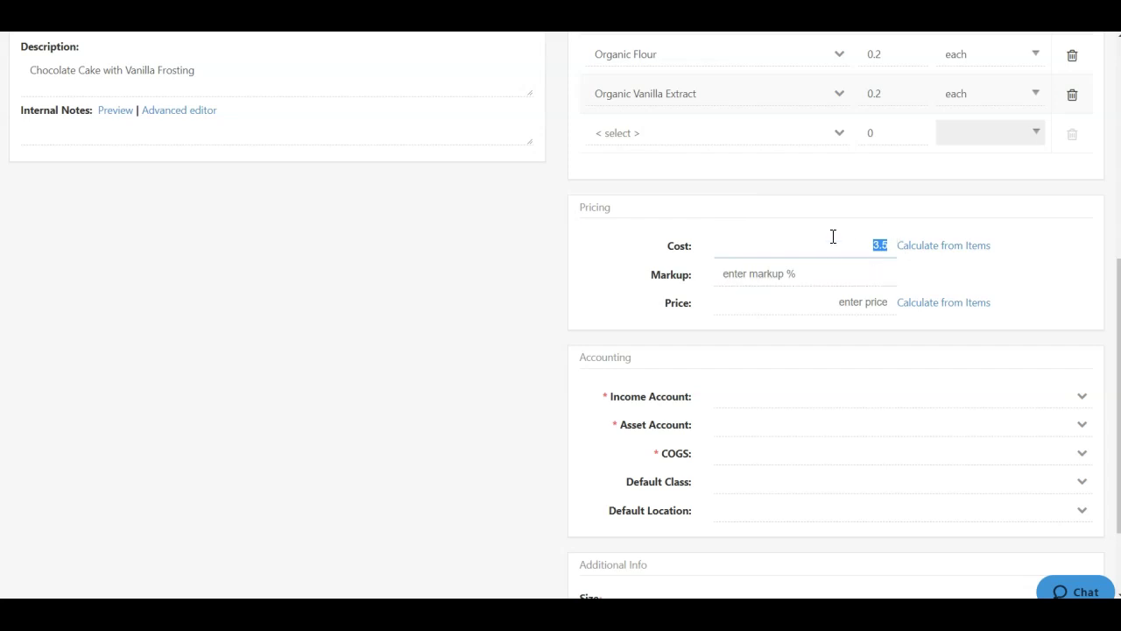
text(4)
click(758, 306)
click(799, 285)
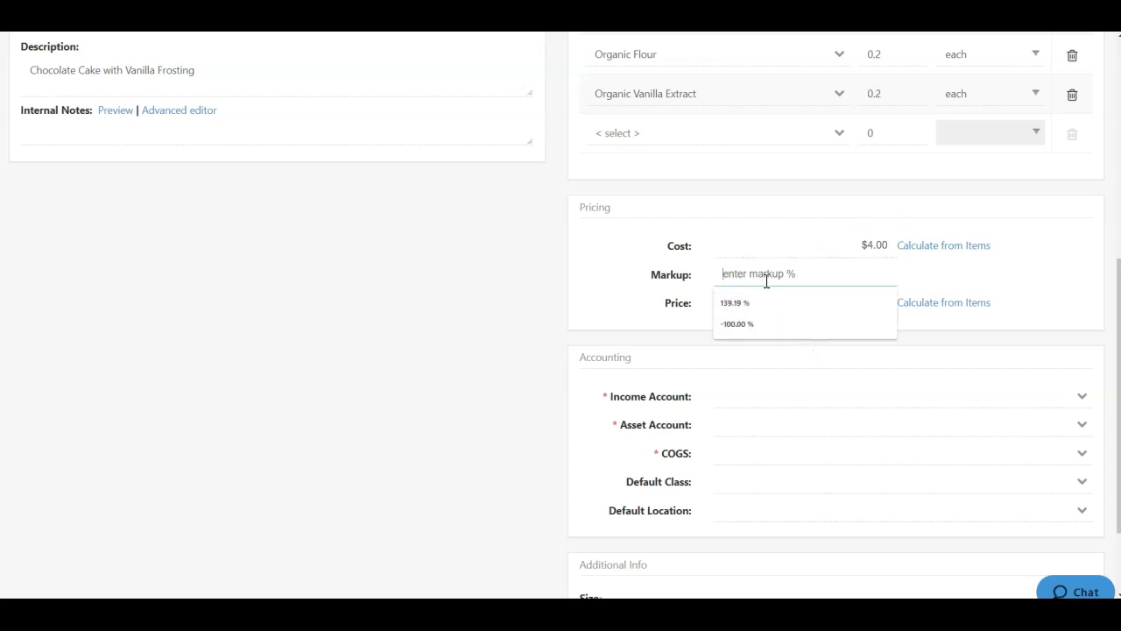
text(20)
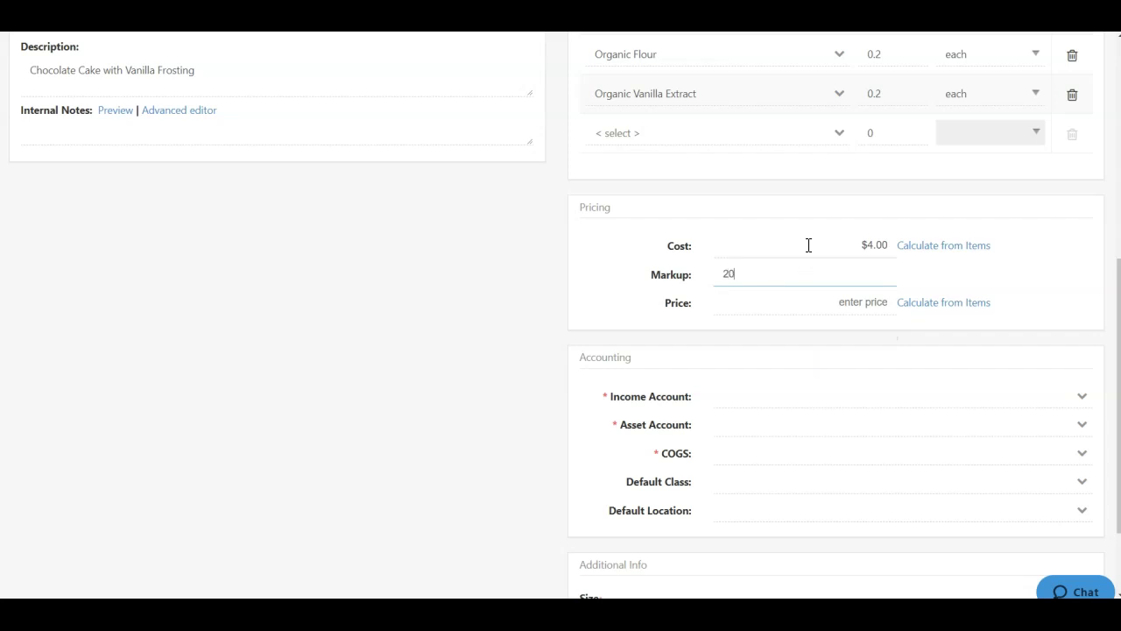
click(803, 220)
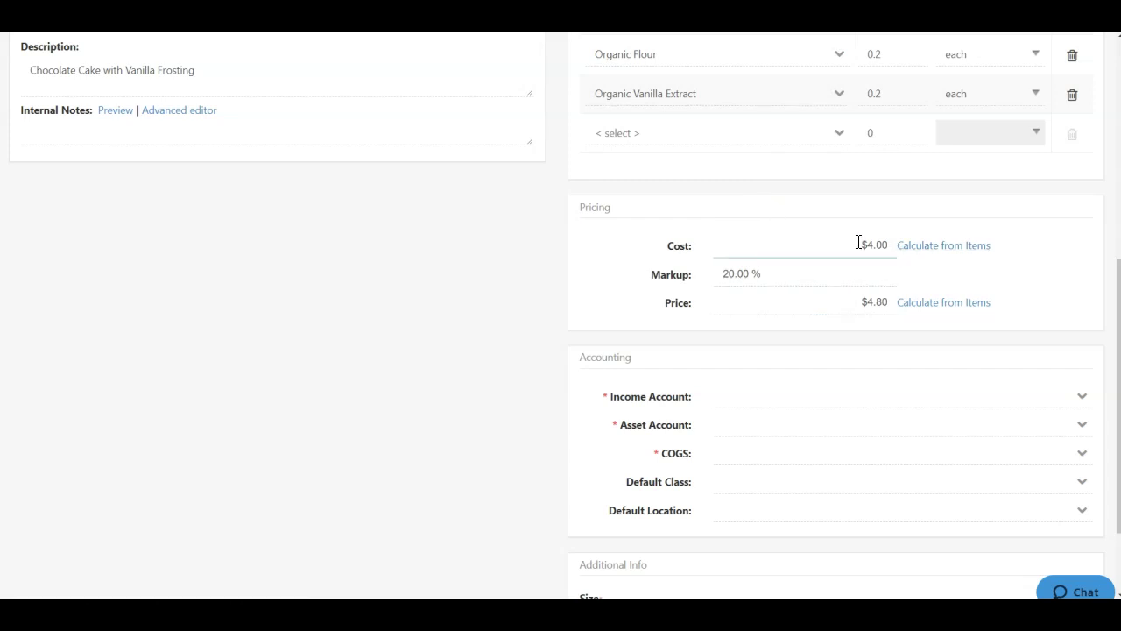
click(772, 274)
text(40)
click(1031, 276)
scroll(846, 342, down, 2)
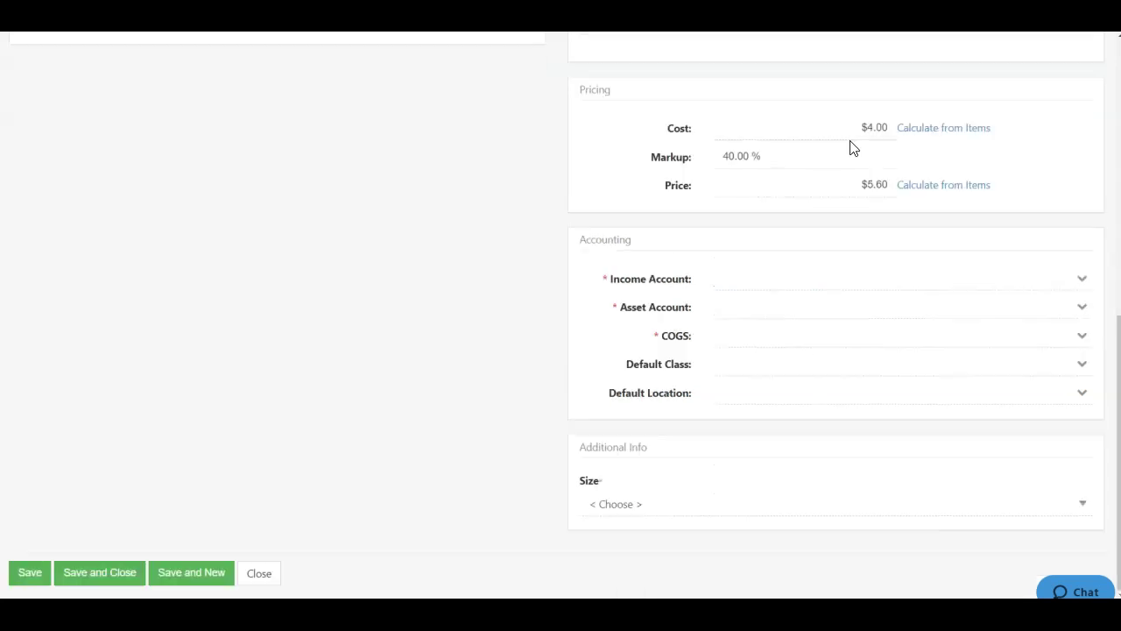
scroll(853, 160, up, 4)
scroll(861, 208, up, 2)
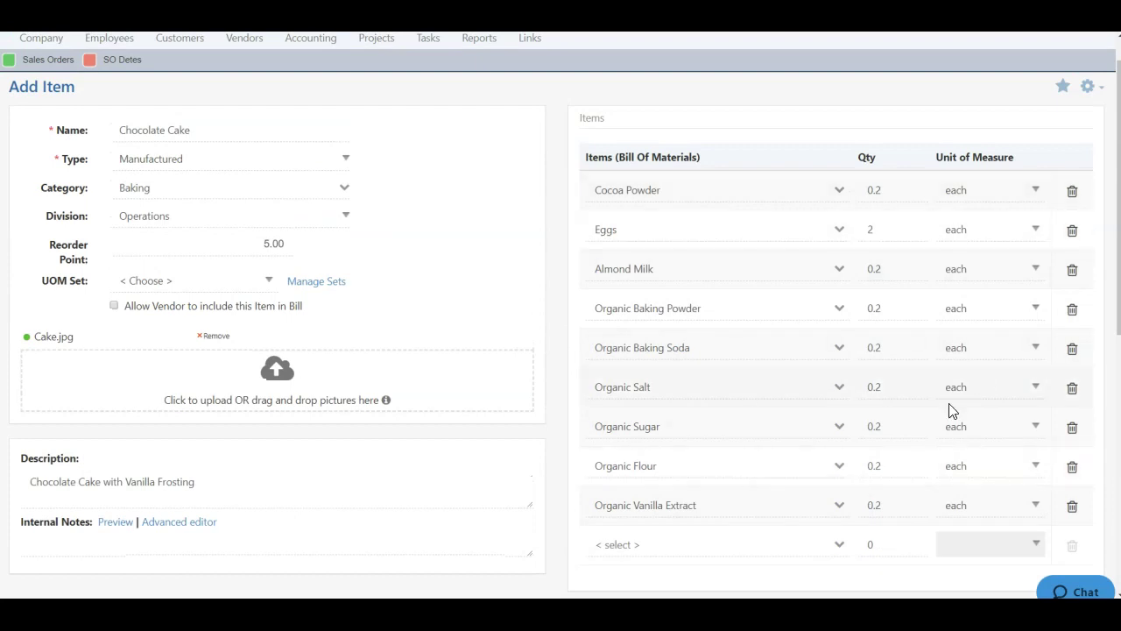
scroll(920, 419, down, 6)
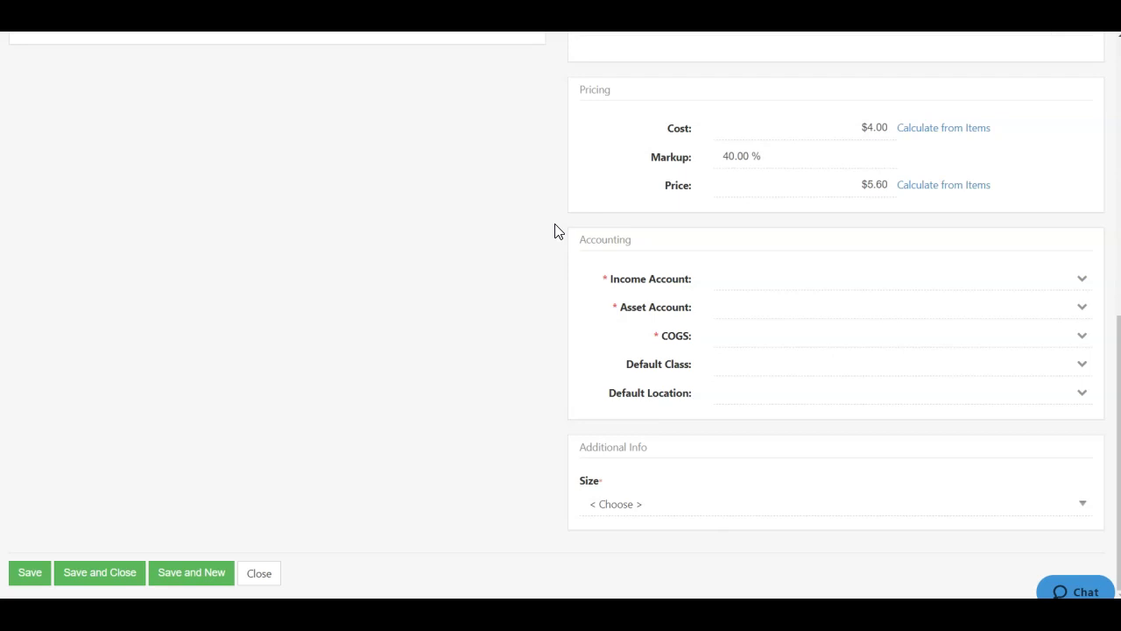
- Assign Sales as income account, Inventory as asset account and Supplies - COGS for cost of goods
click(744, 279)
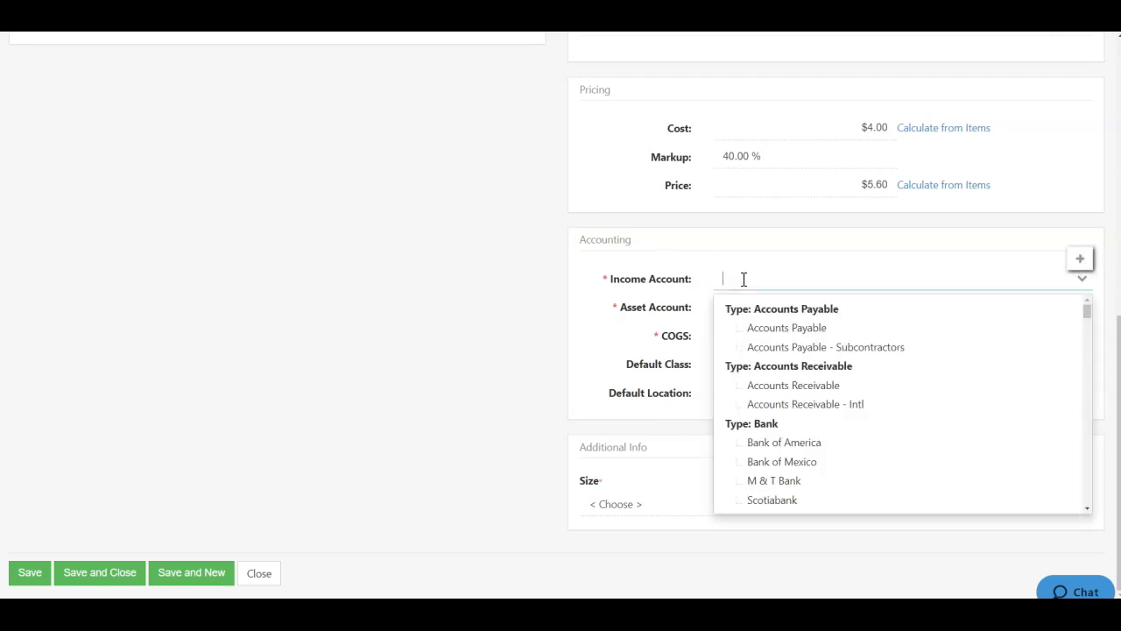
text(sales)
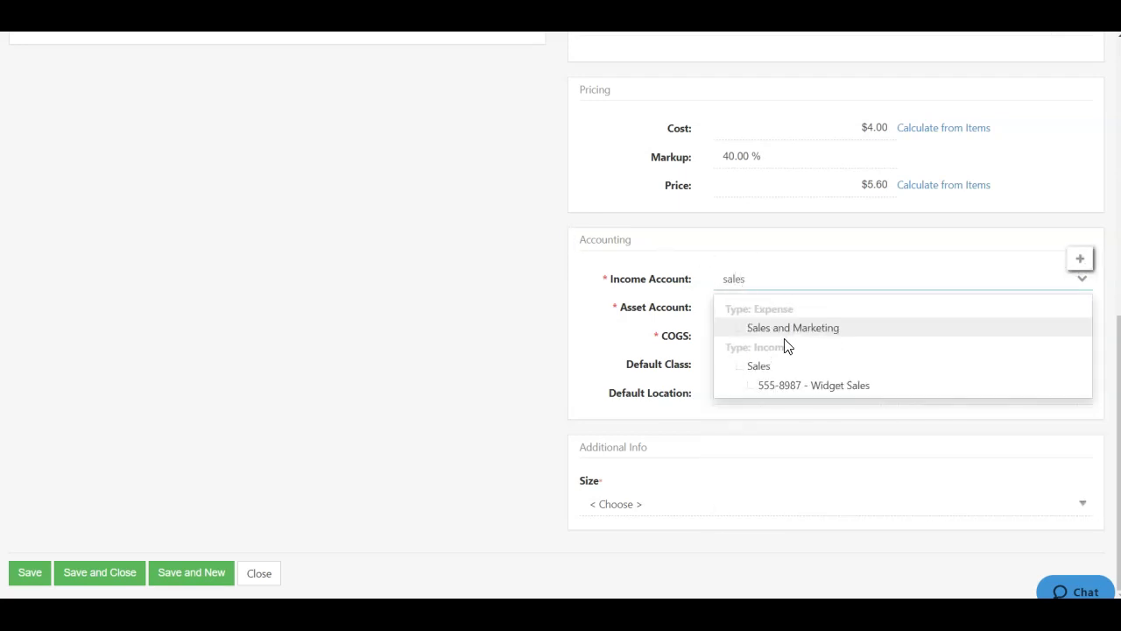
click(762, 368)
click(726, 306)
text(Invent)
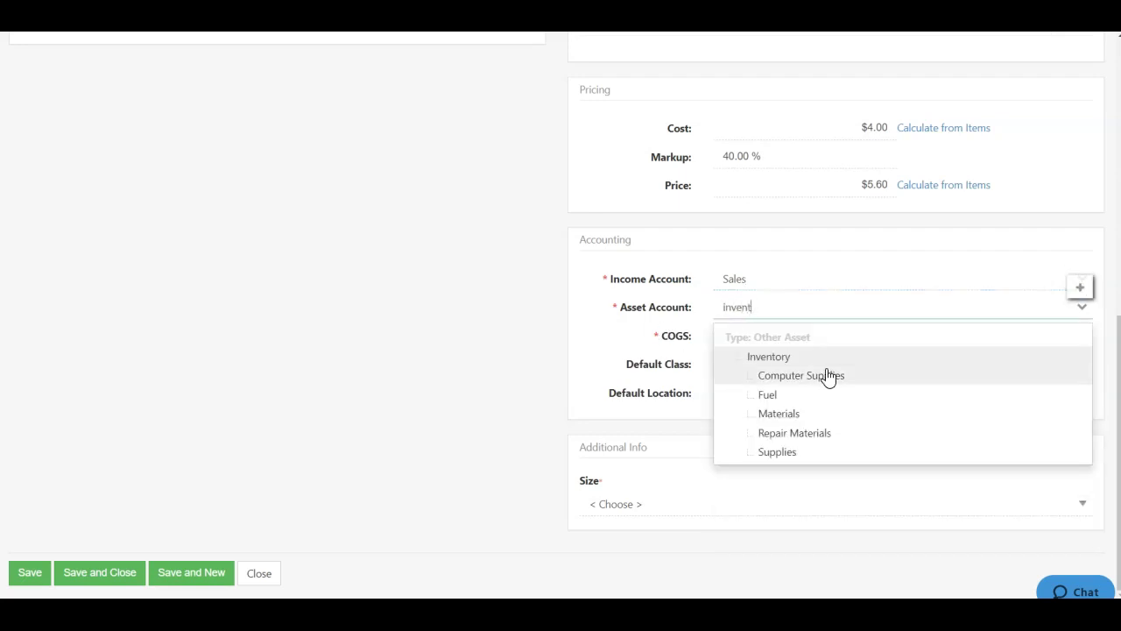
click(798, 357)
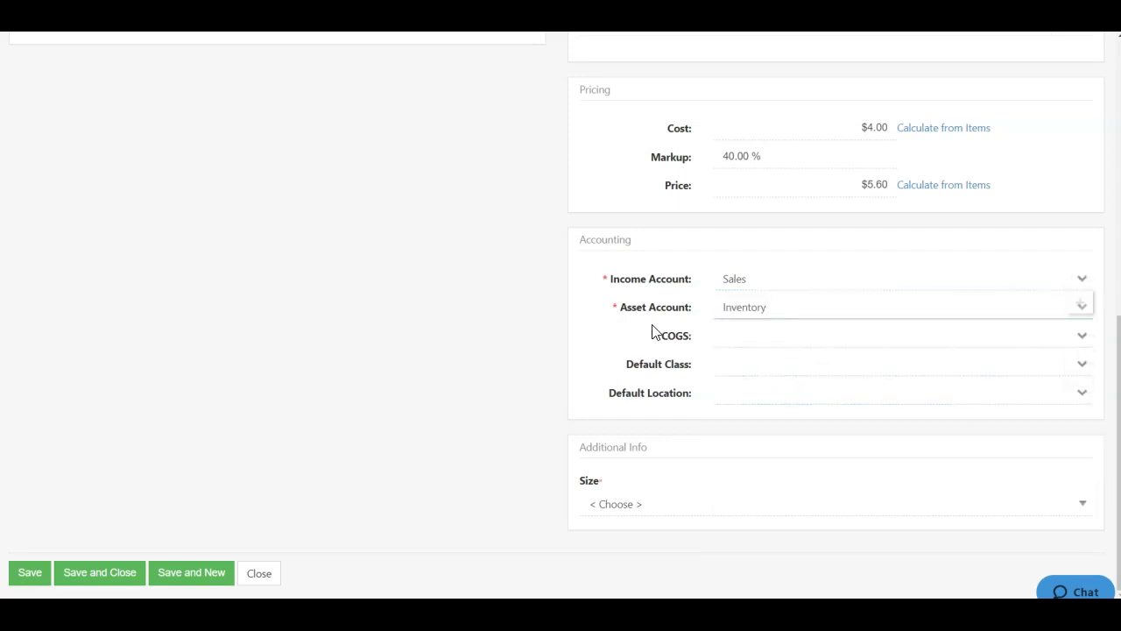
click(767, 340)
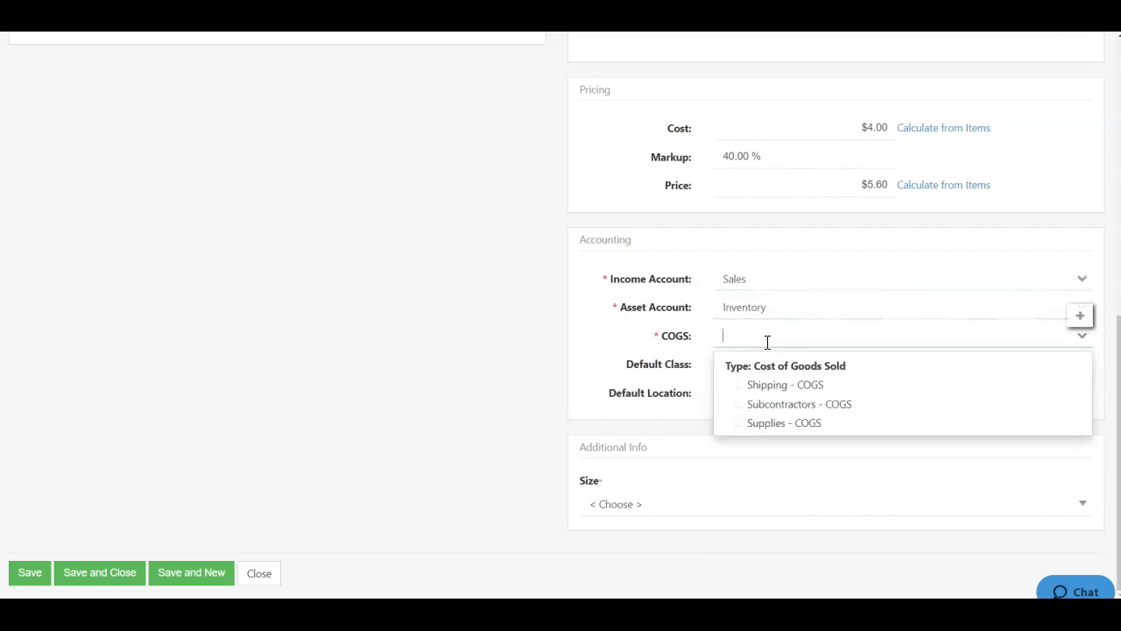
click(795, 427)
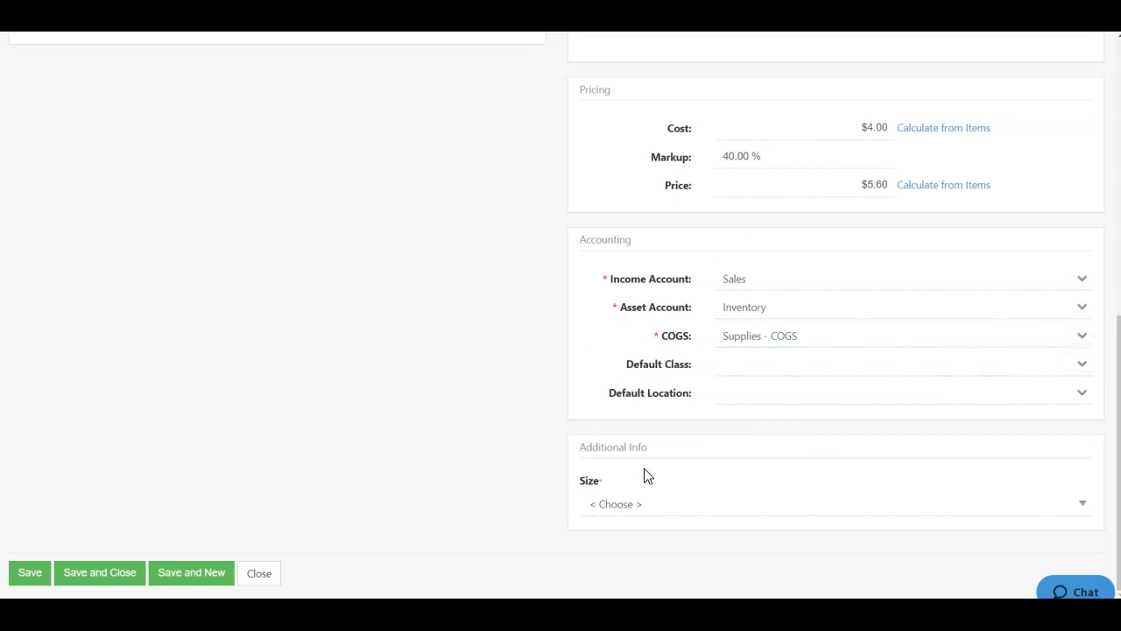
- Look through the default class and location lists, leaving both unset
click(751, 363)
click(564, 405)
click(717, 395)
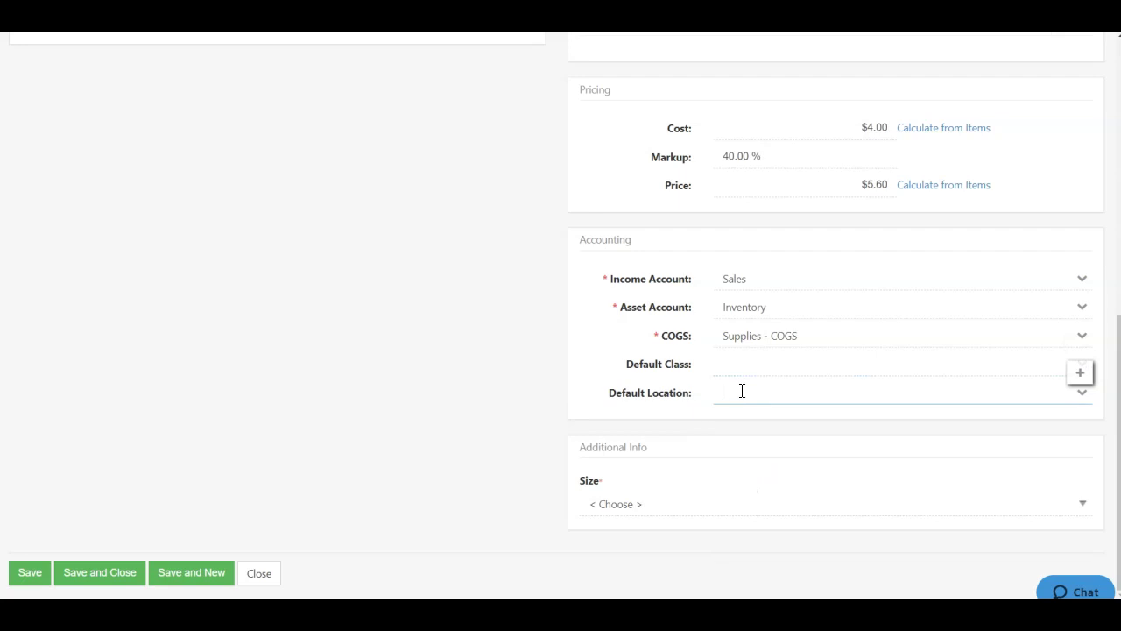
click(741, 391)
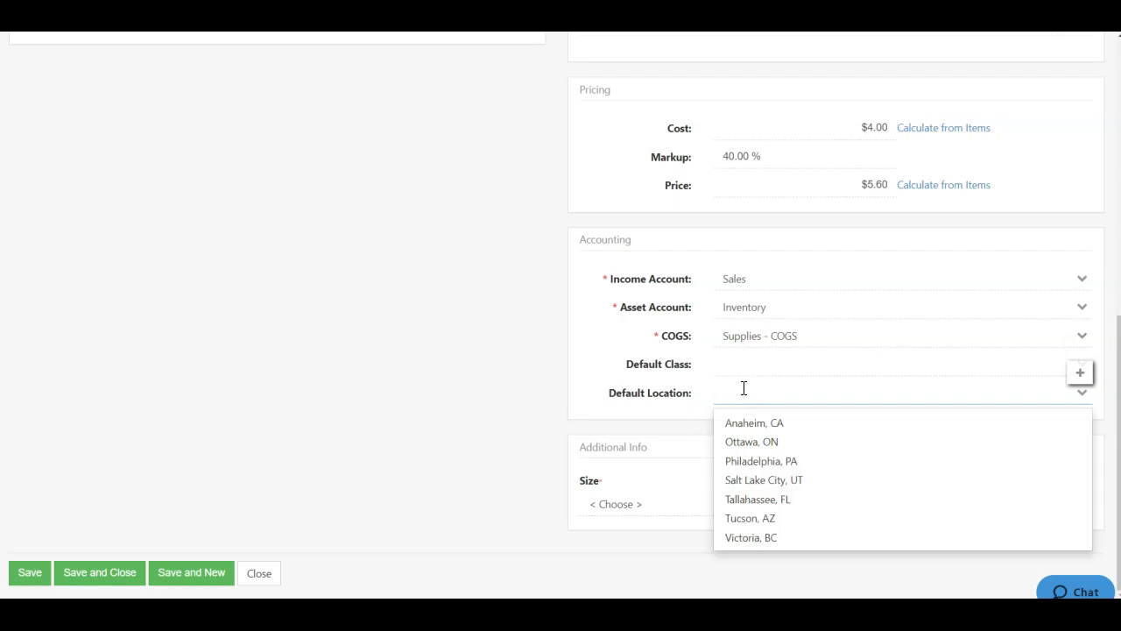
click(663, 430)
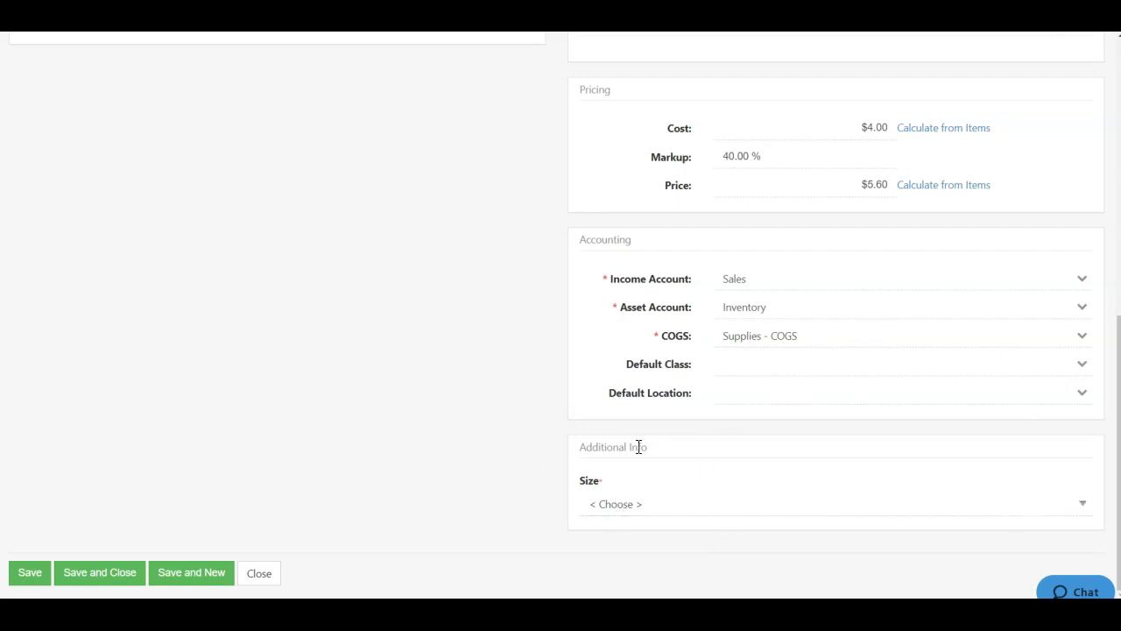
- Choose 2' as the Chocolate Cake's size and save the item
click(643, 508)
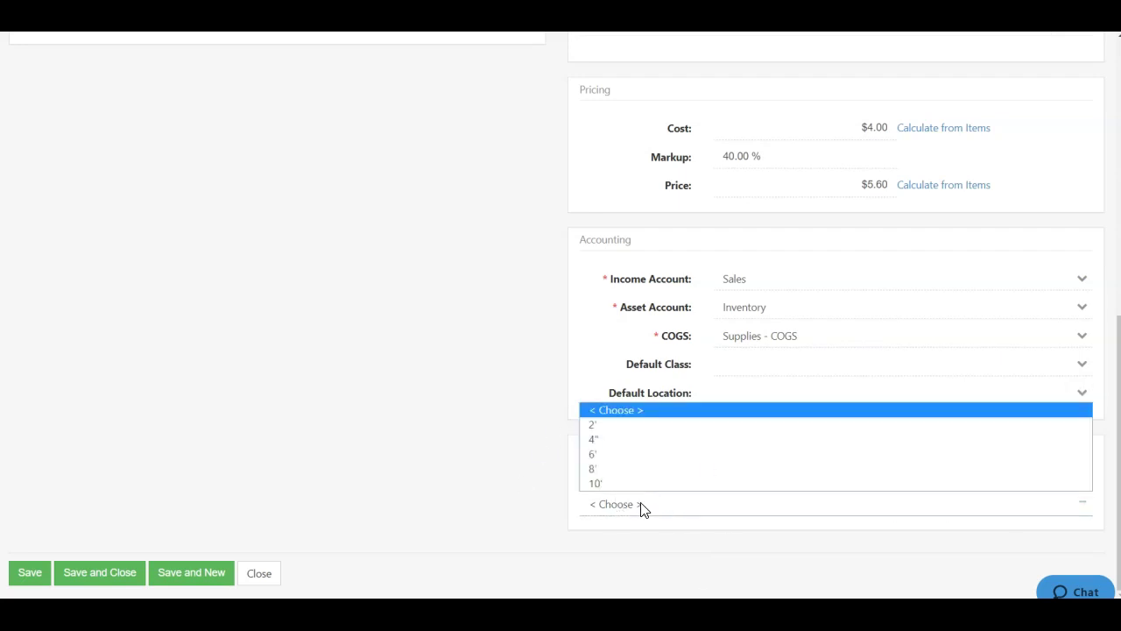
click(599, 424)
click(495, 473)
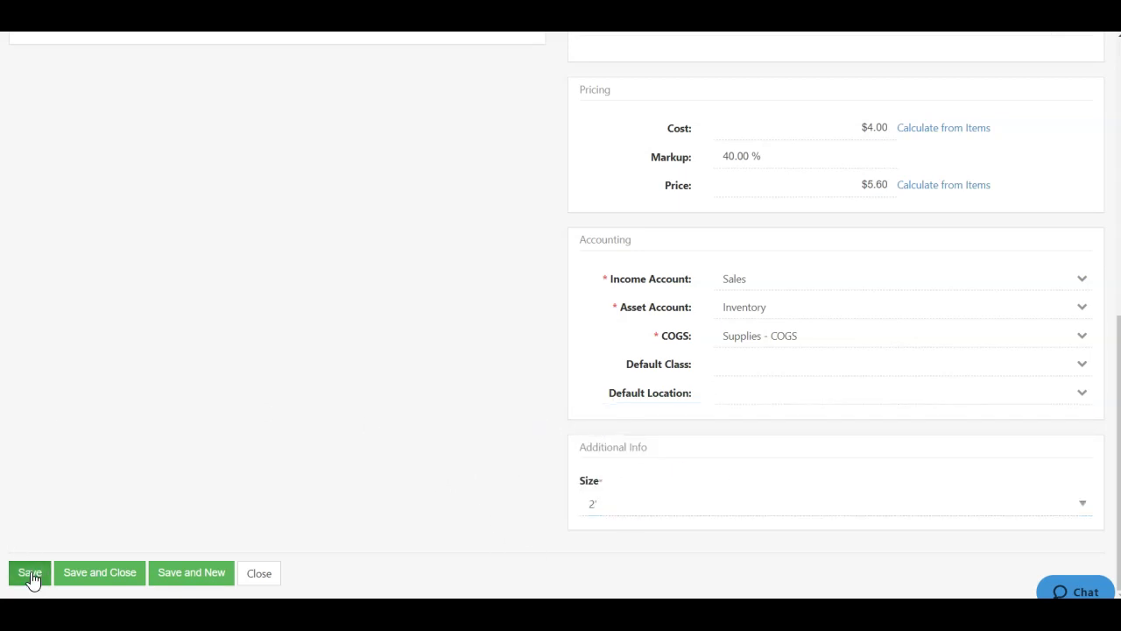
click(29, 573)
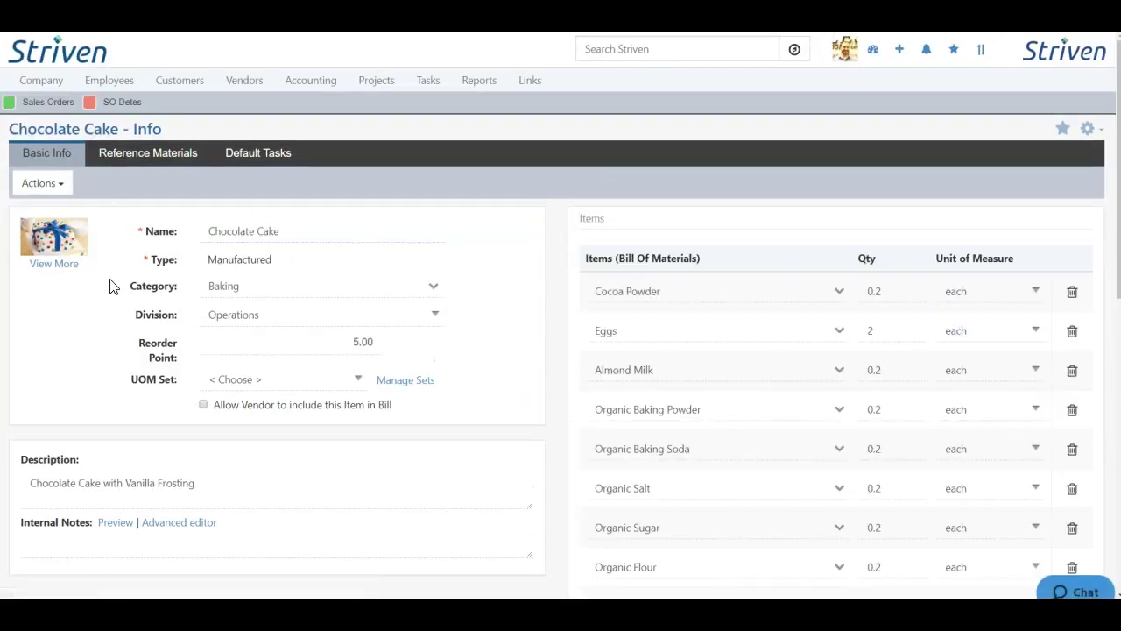
- Preview the enlarged cake photo among the item's attached images, then close it
click(54, 264)
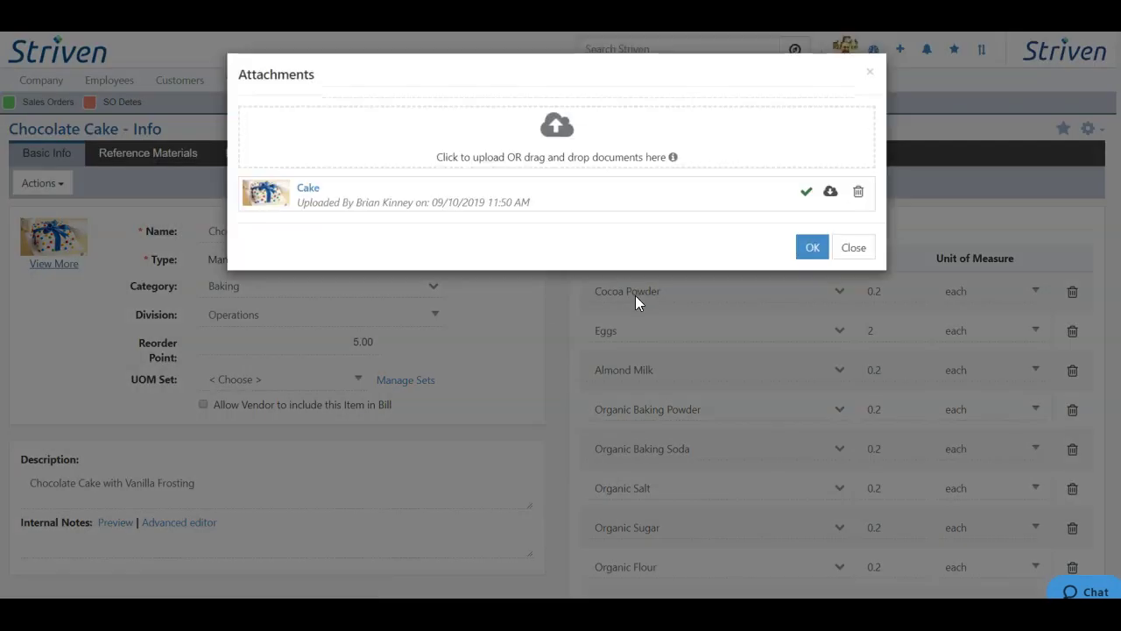
click(265, 194)
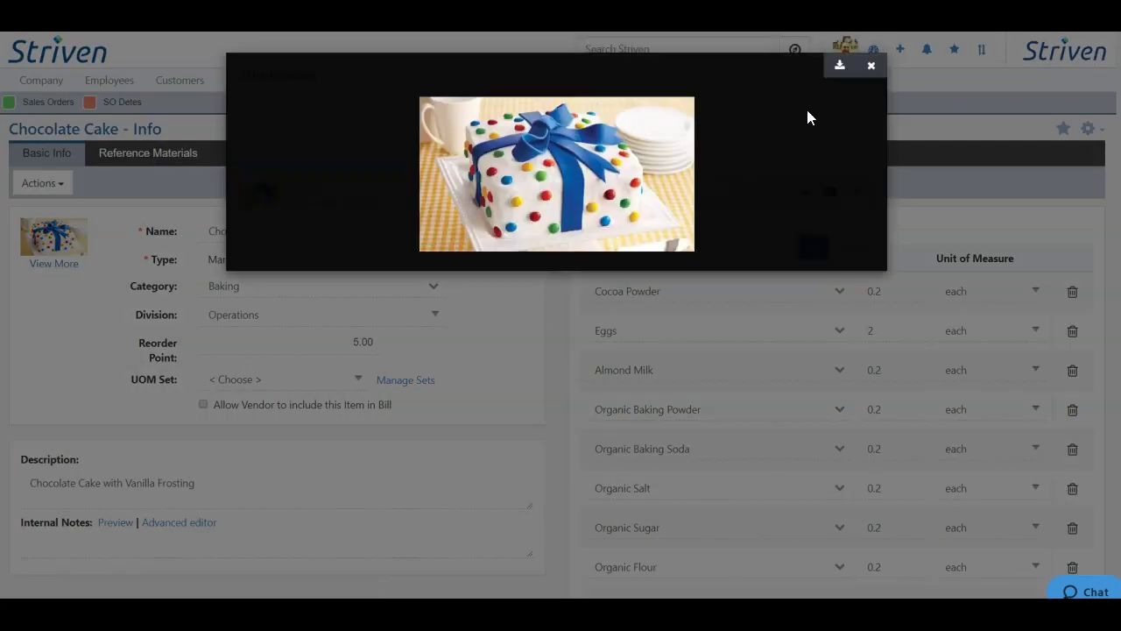
click(872, 71)
click(874, 76)
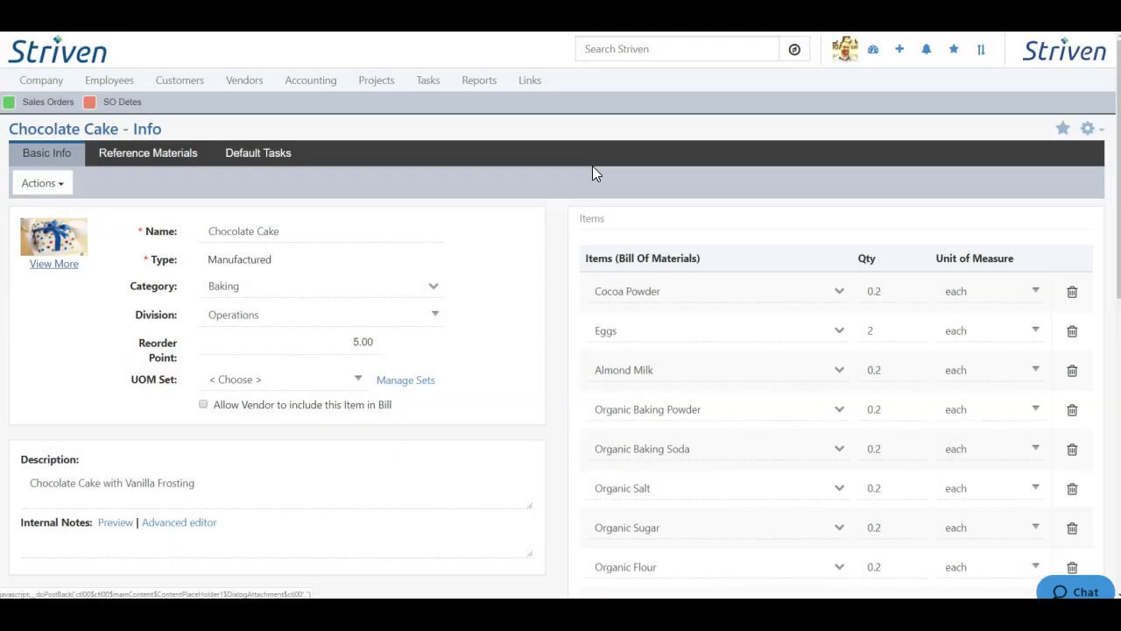
scroll(553, 245, down, 2)
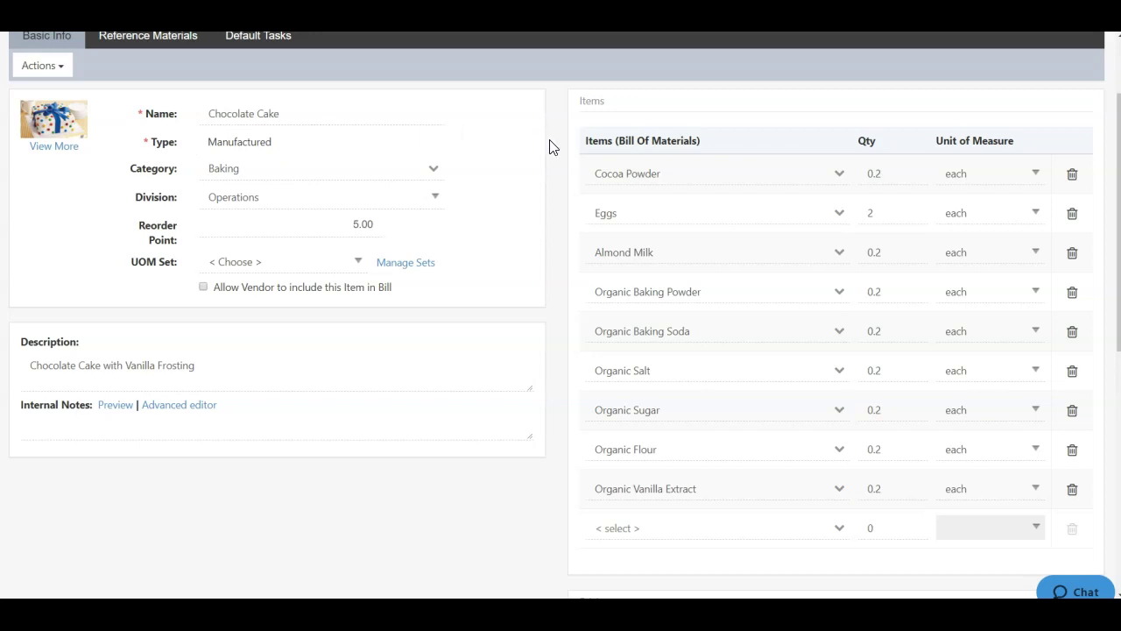
scroll(267, 258, up, 2)
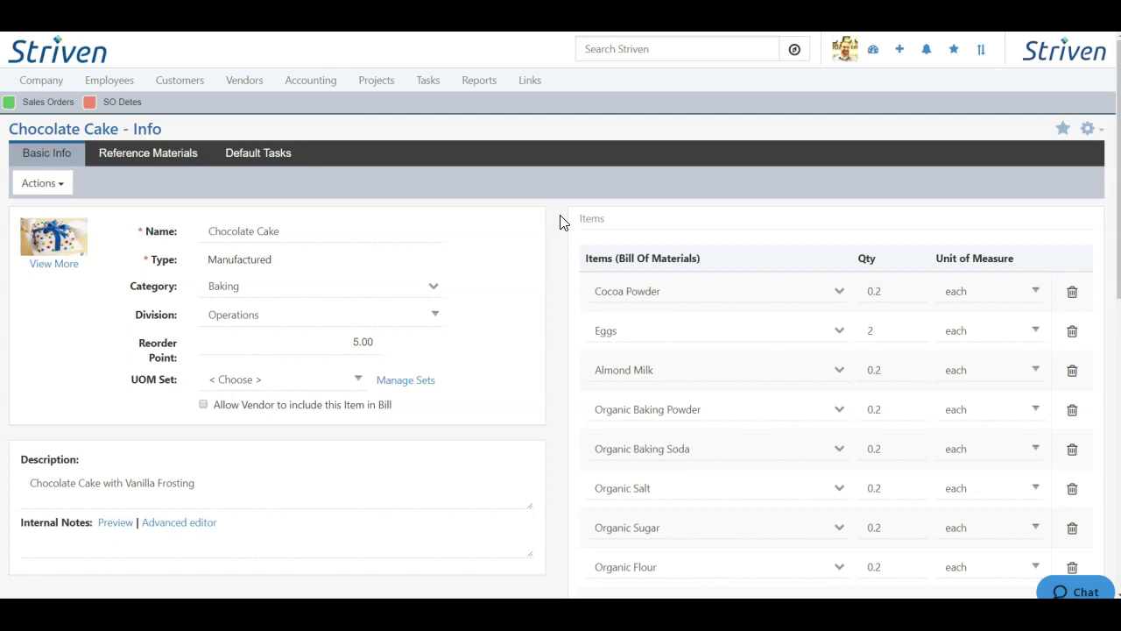
- Browse the item's list of actions
click(42, 183)
scroll(566, 220, down, 5)
scroll(567, 220, down, 3)
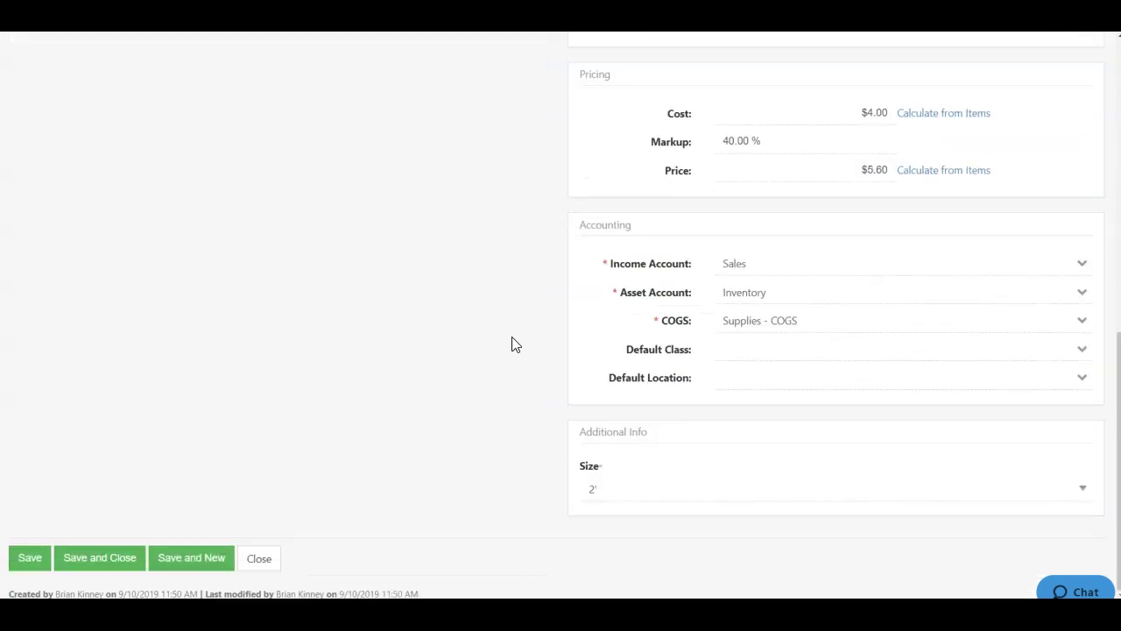
scroll(508, 351, up, 7)
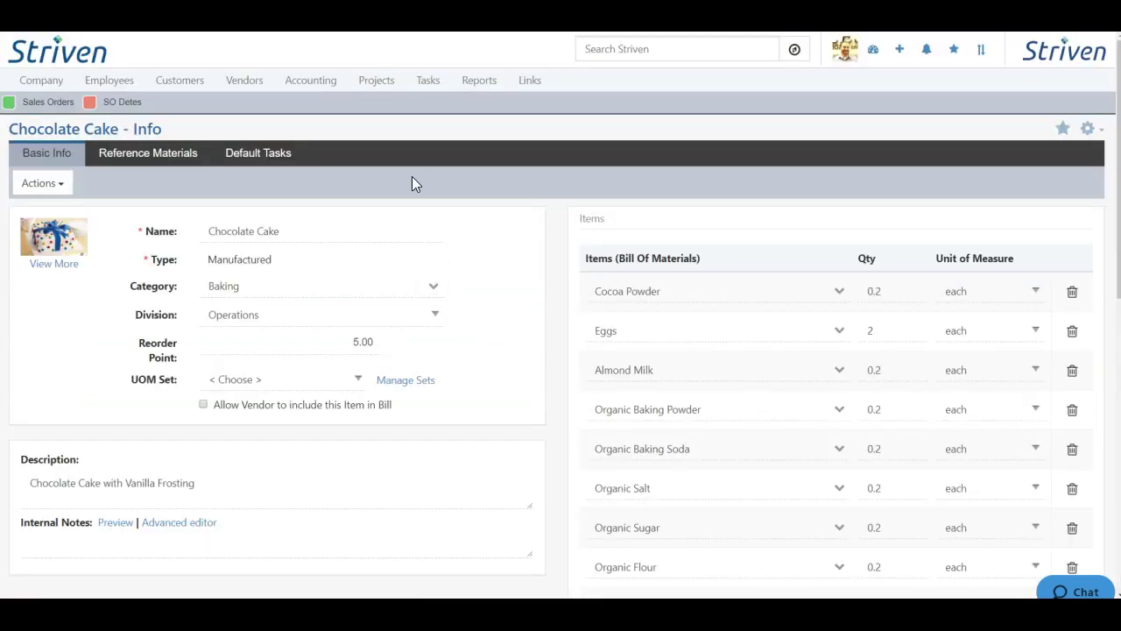
- Add 'Bake the batter' as a default task for Chocolate Cake
click(252, 154)
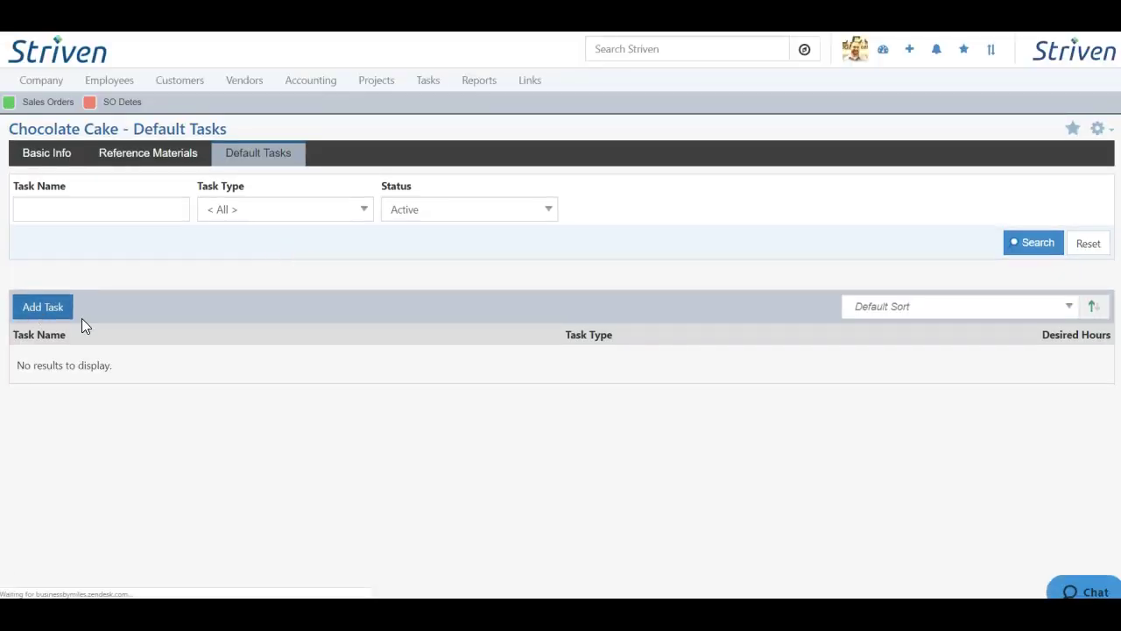
click(39, 310)
click(246, 130)
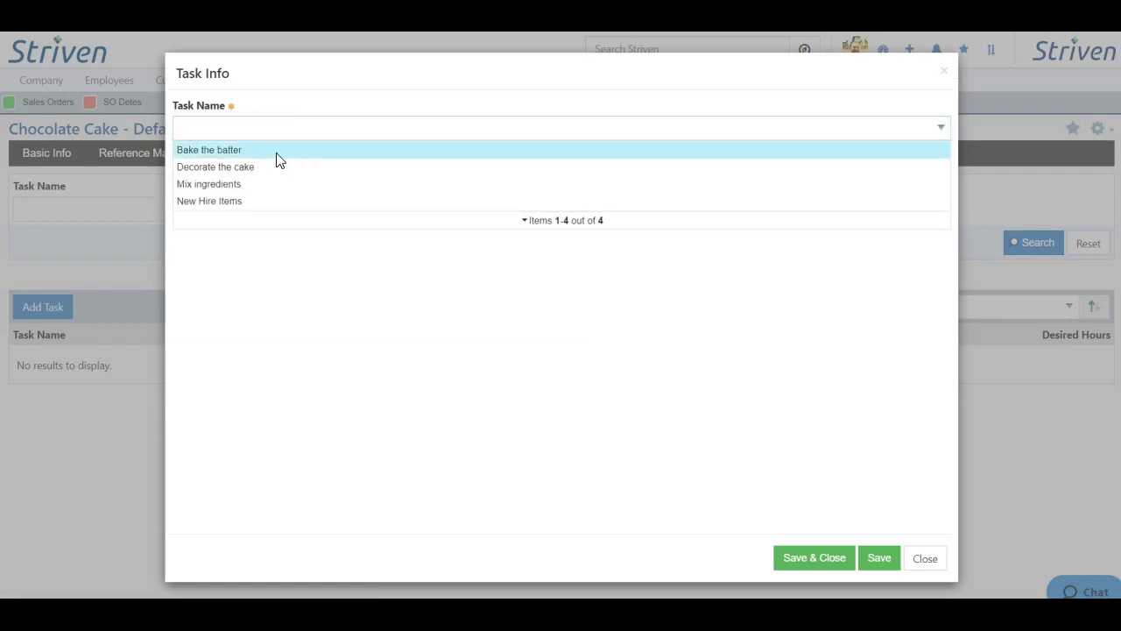
click(286, 147)
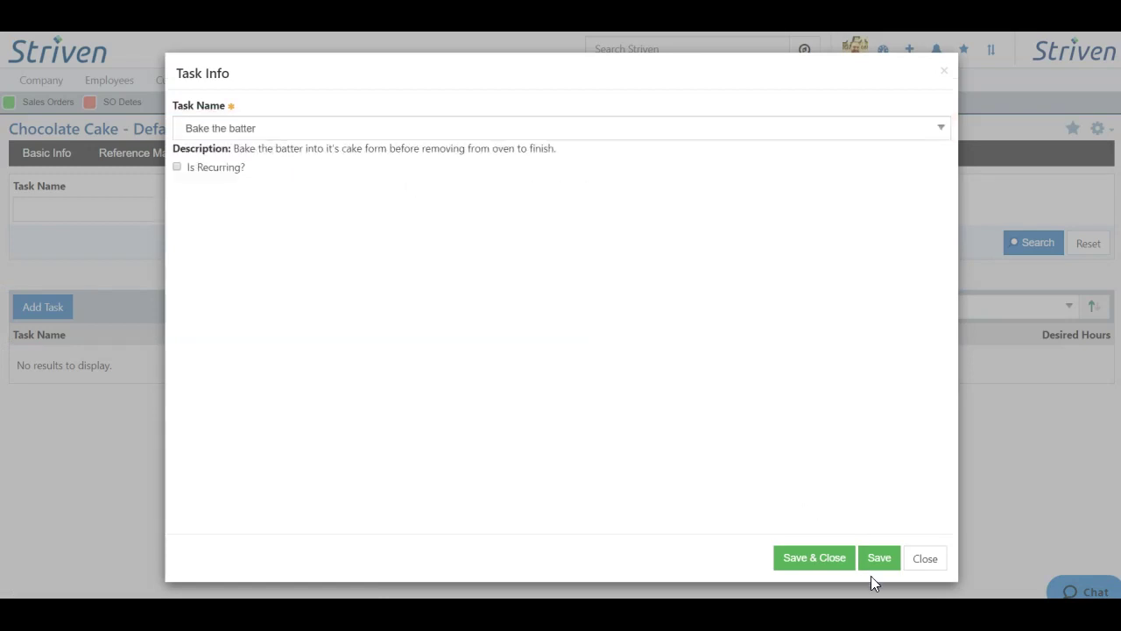
click(827, 559)
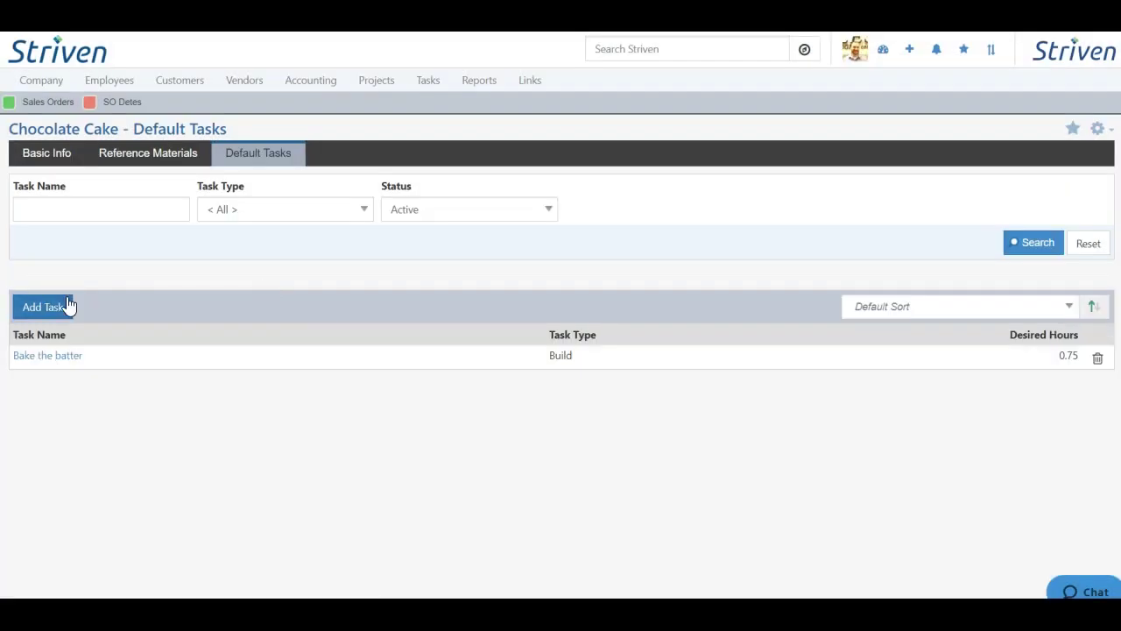
- Add 'Mix ingredients' as a second default task
click(47, 311)
click(292, 131)
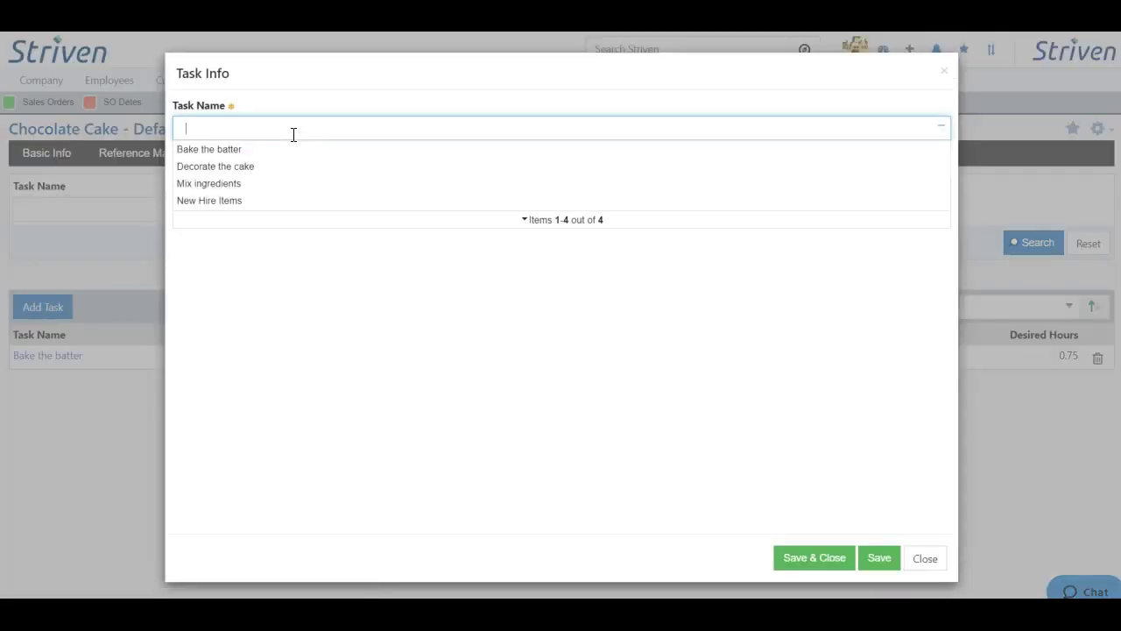
click(226, 184)
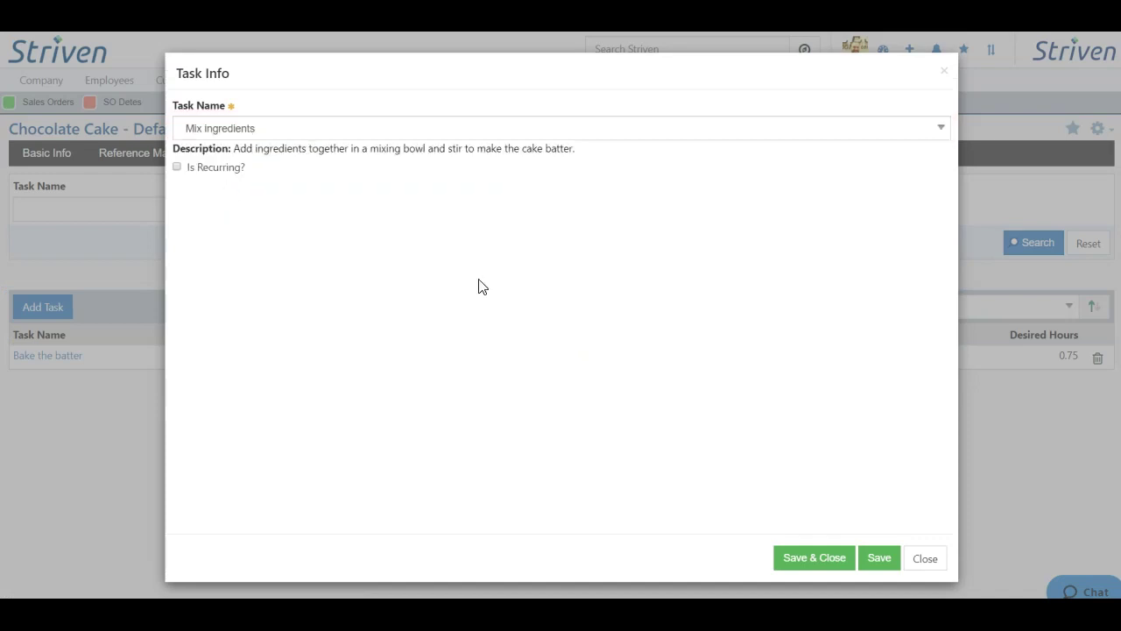
click(816, 544)
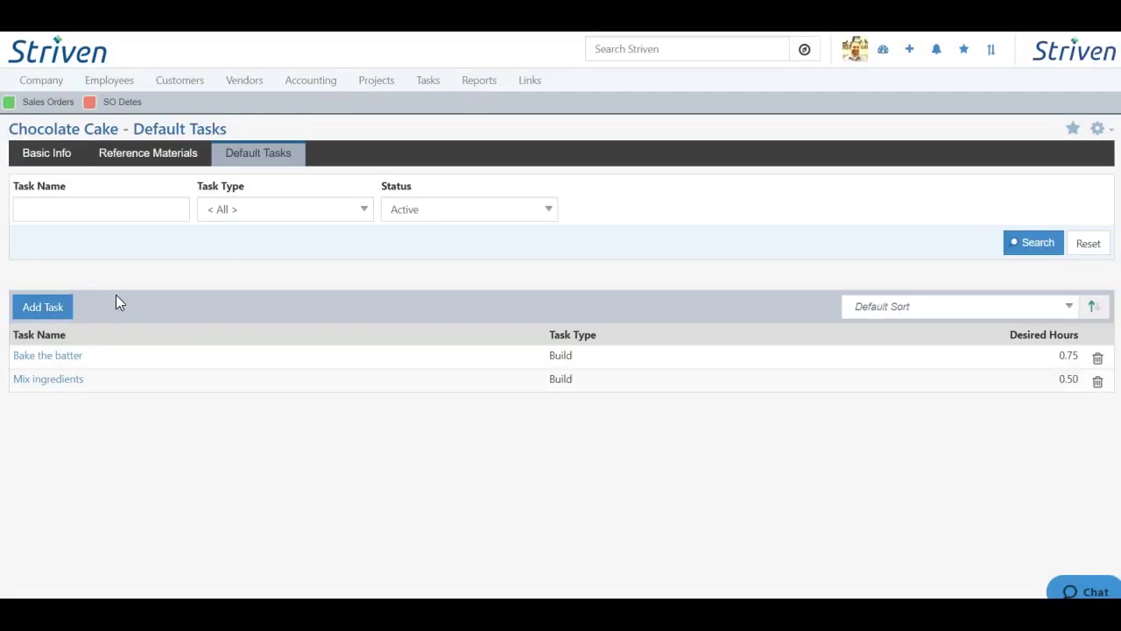
- Add 'Decorate the cake' as the third default task and return to Basic Info
click(58, 307)
click(257, 133)
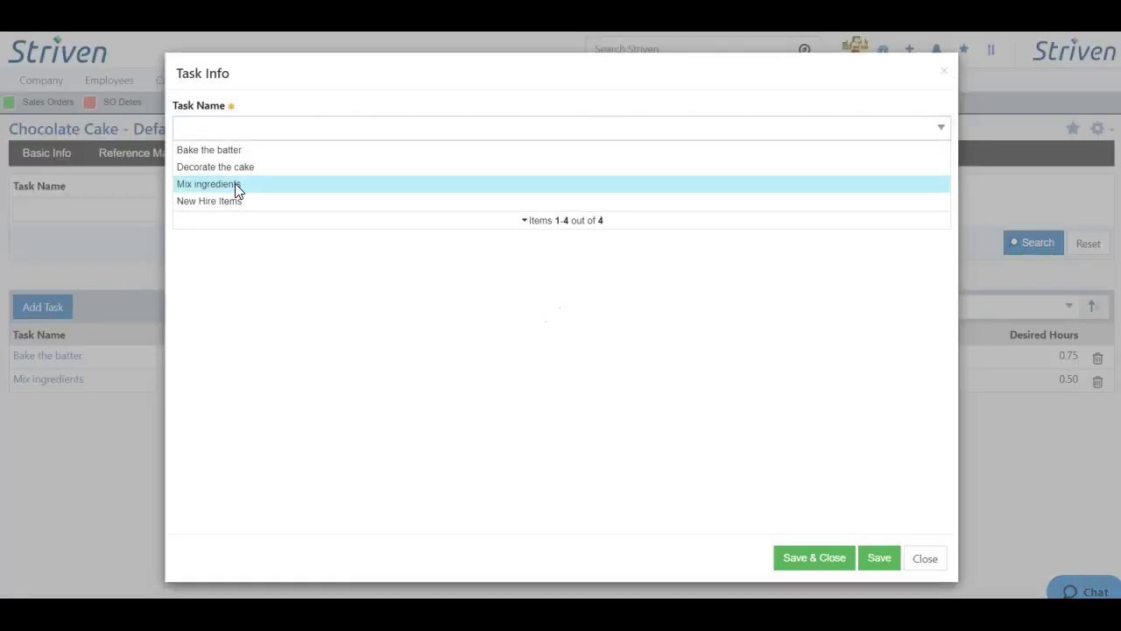
click(234, 166)
click(829, 568)
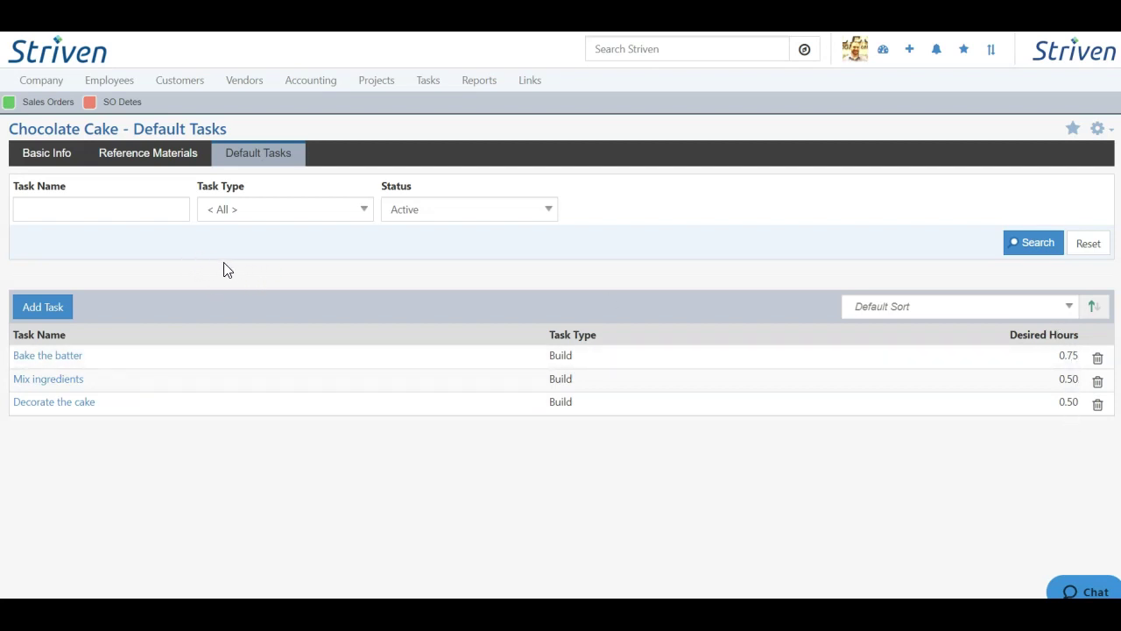
click(50, 164)
scroll(385, 385, down, 1)
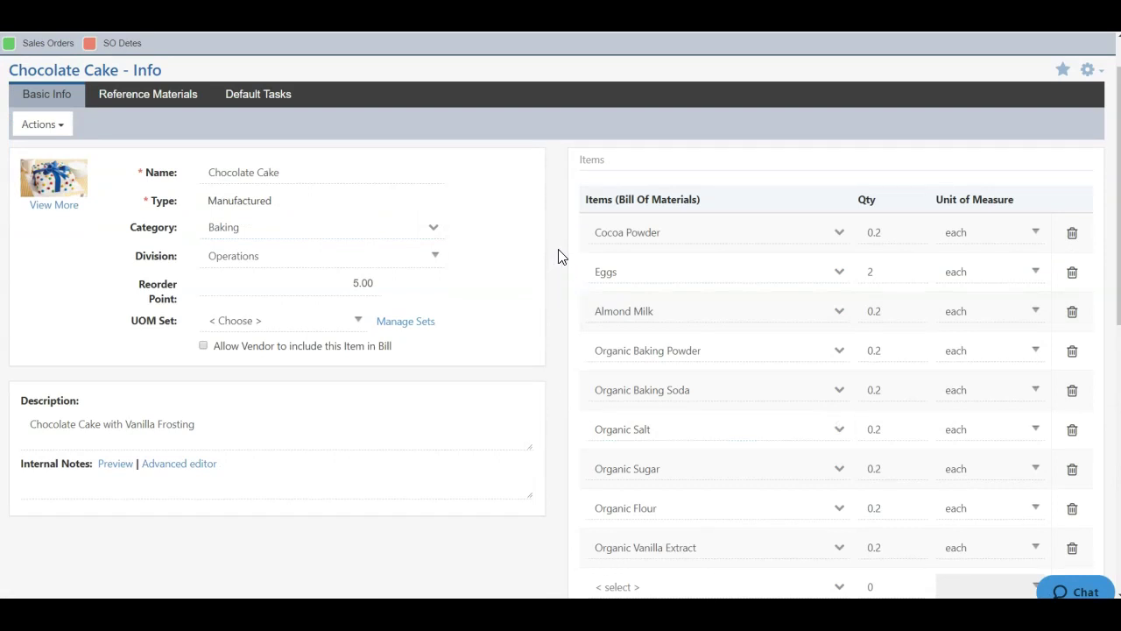
- Scroll down and back up the Chocolate Cake item page
scroll(558, 256, down, 7)
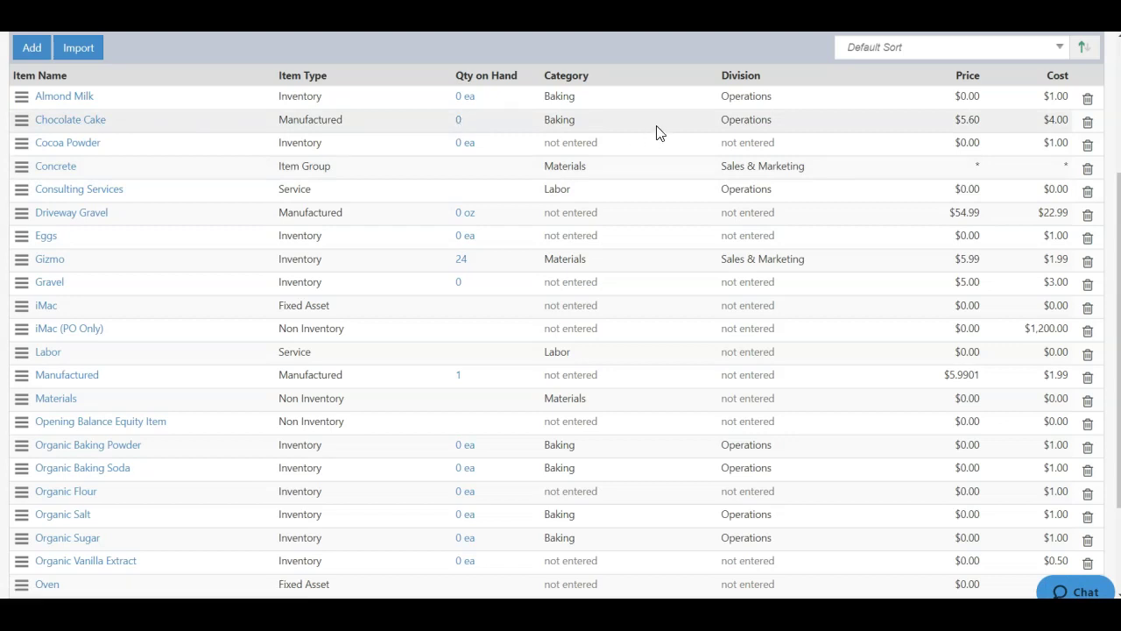
scroll(659, 132, up, 3)
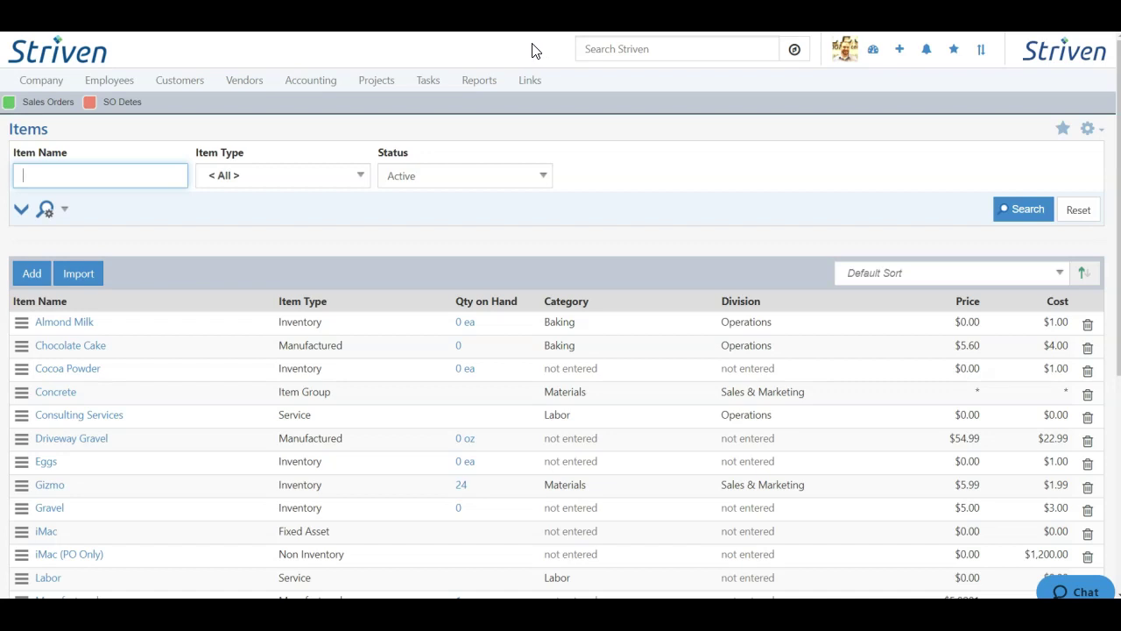
click(294, 83)
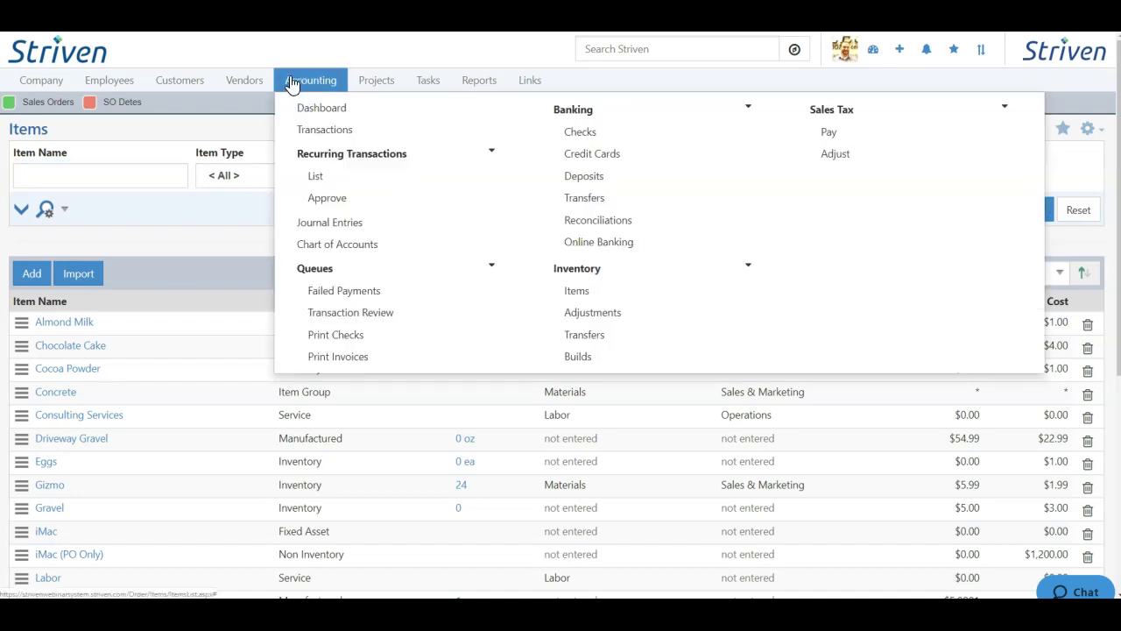
click(578, 361)
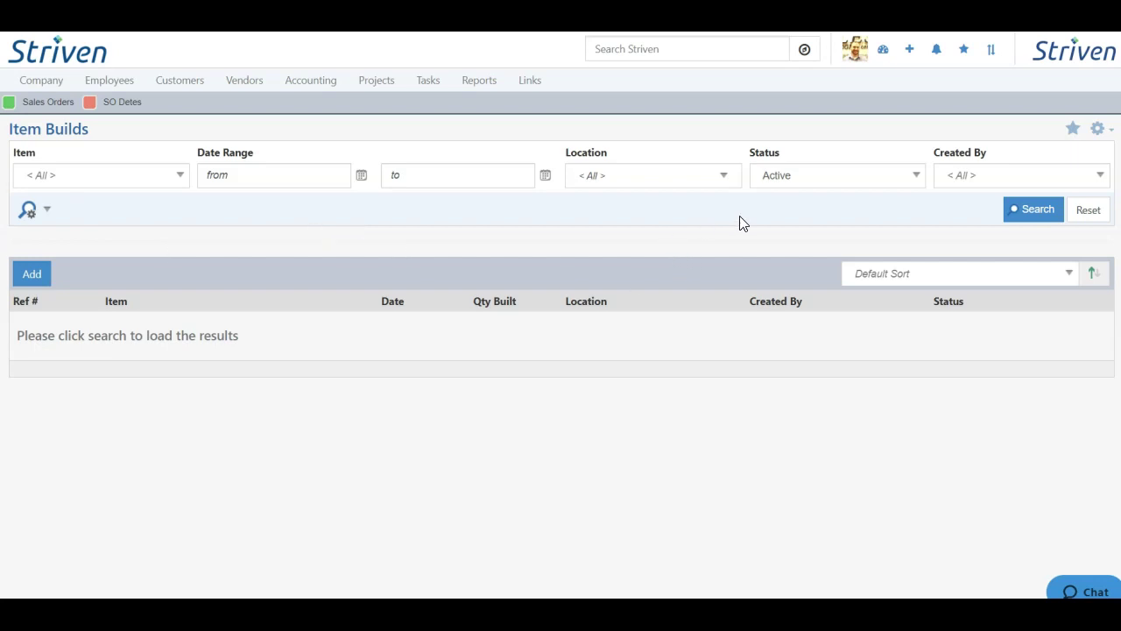
click(1041, 212)
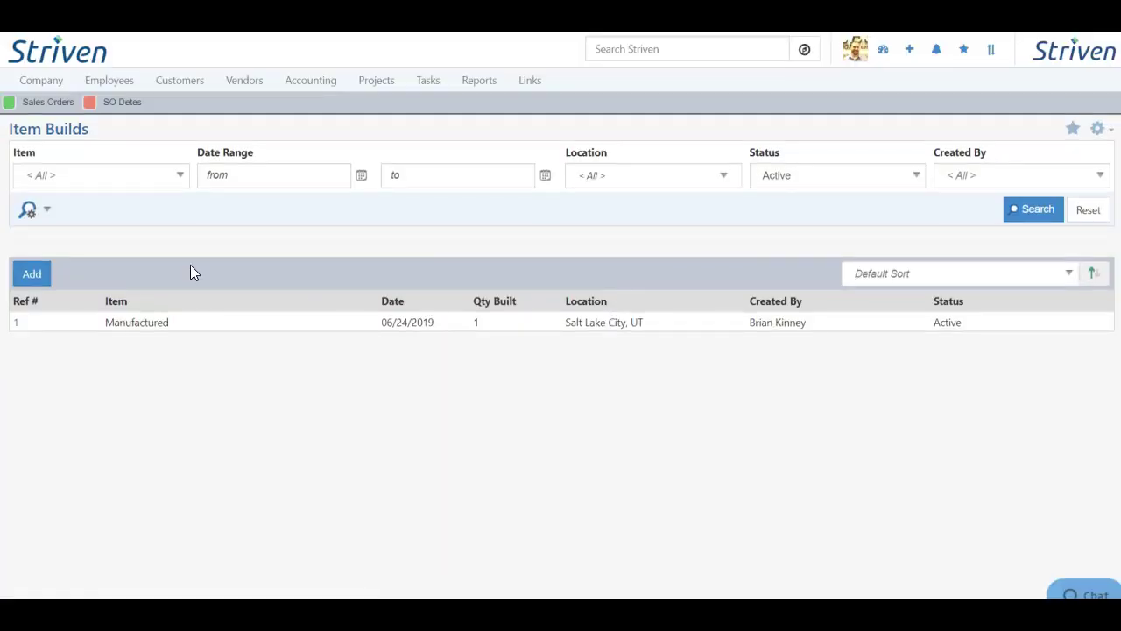
click(687, 181)
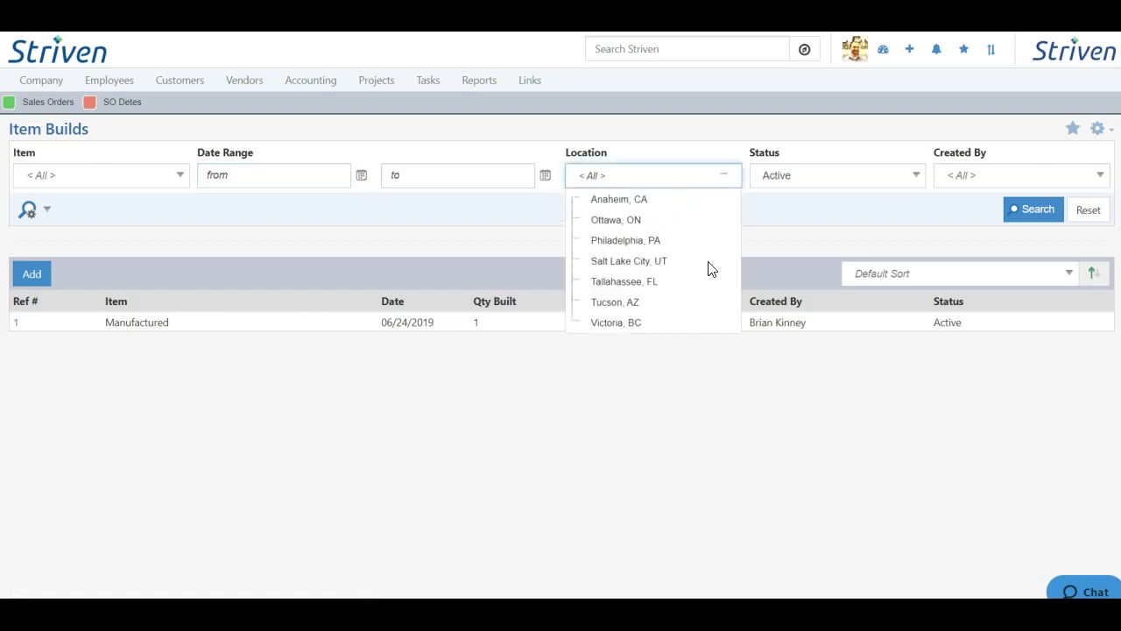
click(811, 199)
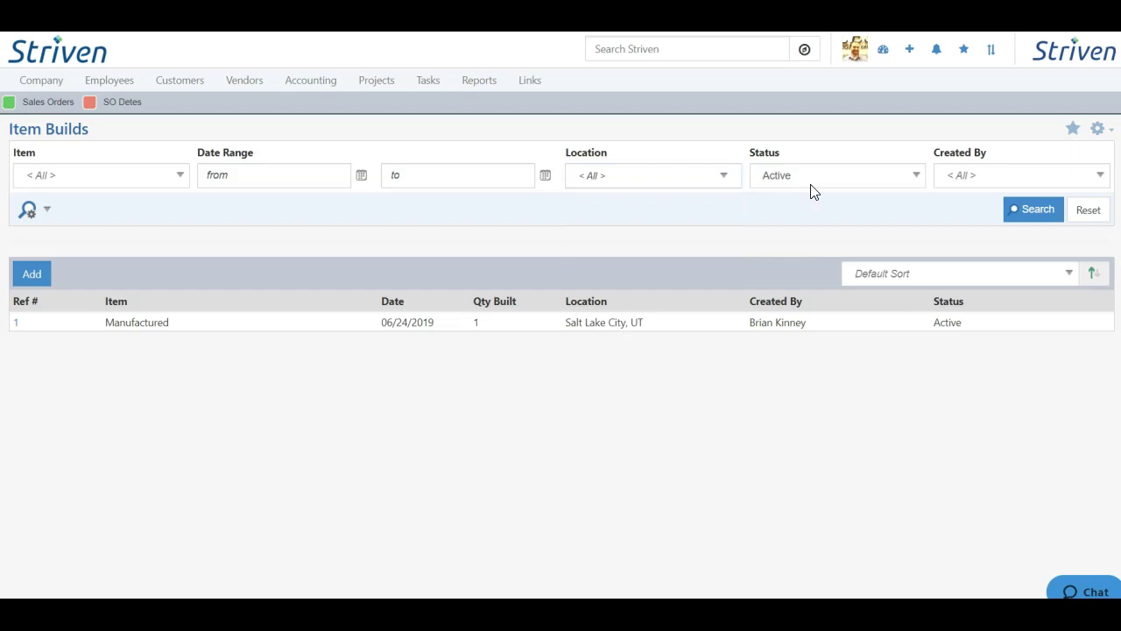
click(814, 181)
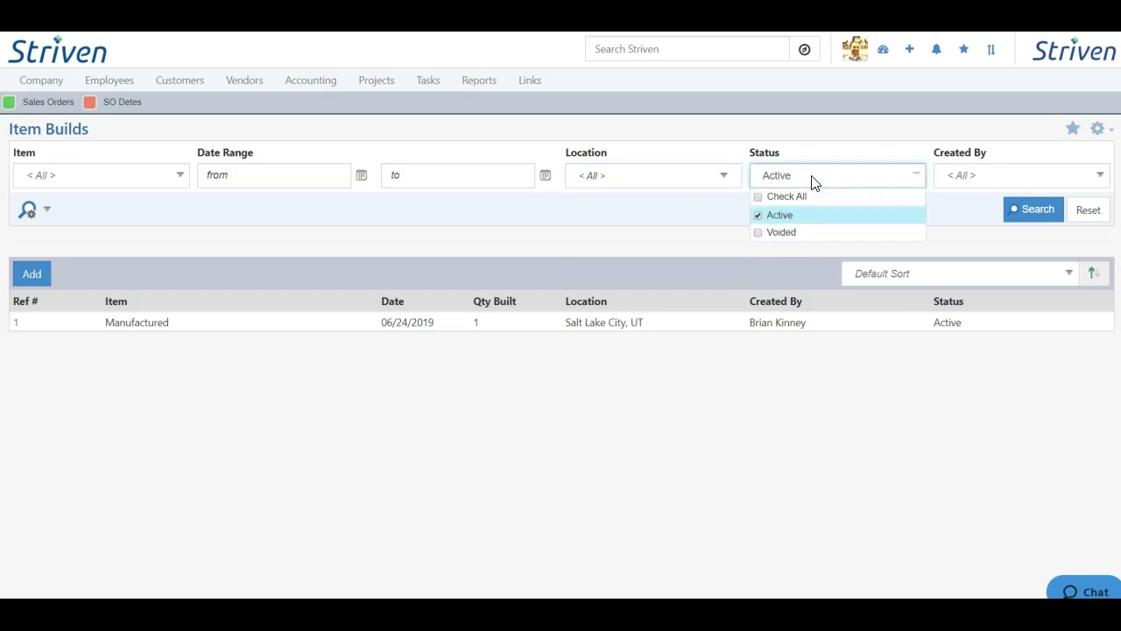
click(657, 232)
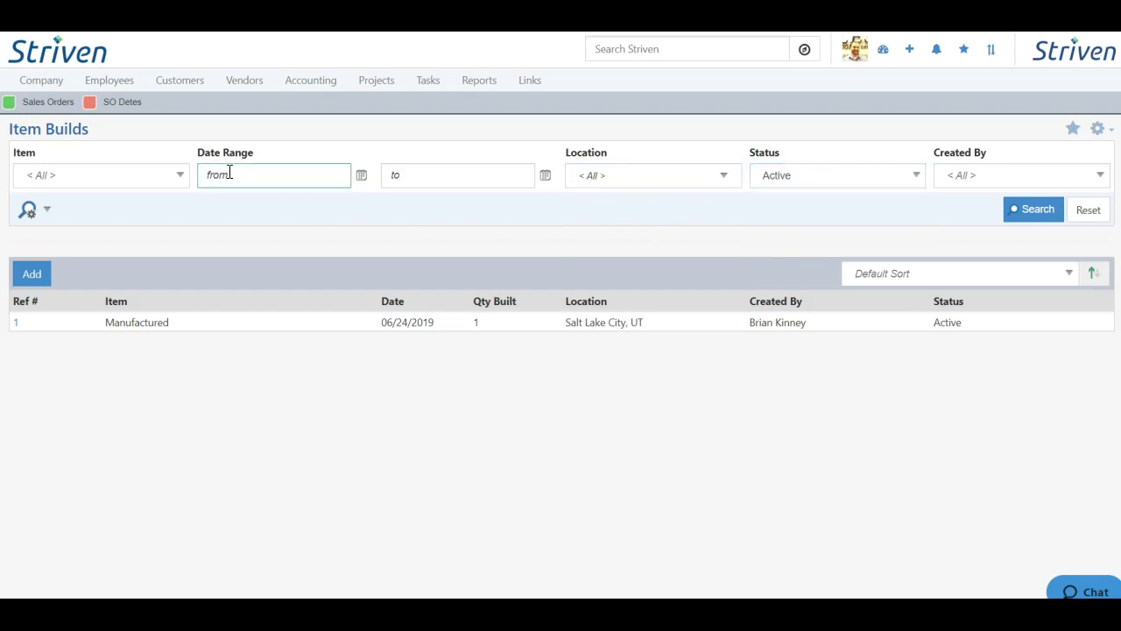
click(98, 173)
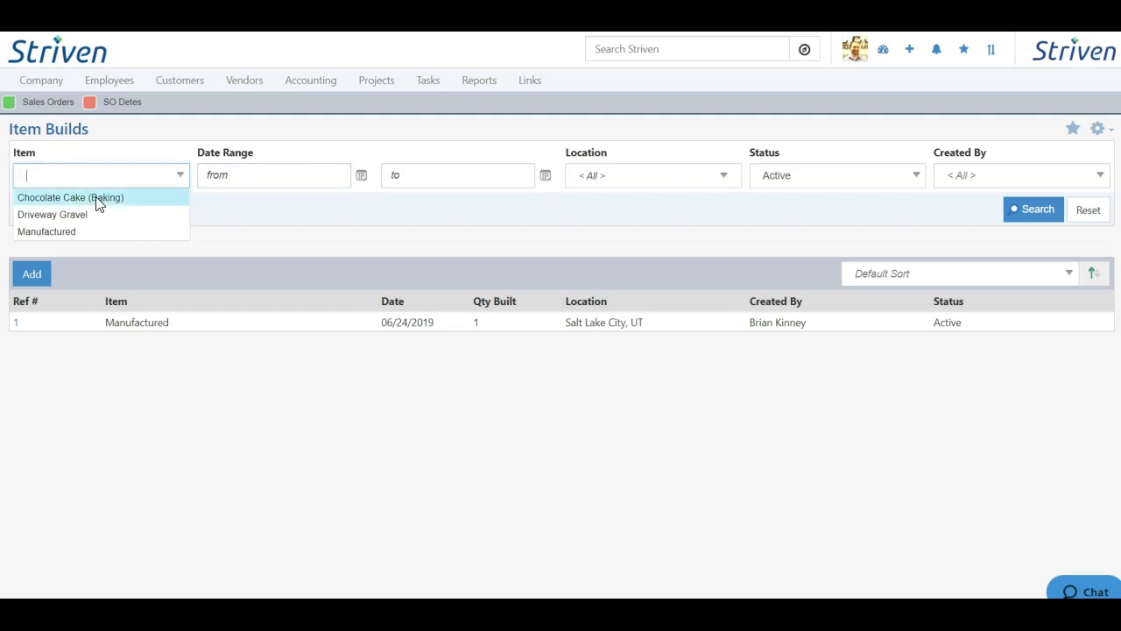
- Dismiss the item filter, check Cocoa Powder's details, and return to the top of the build form
click(302, 228)
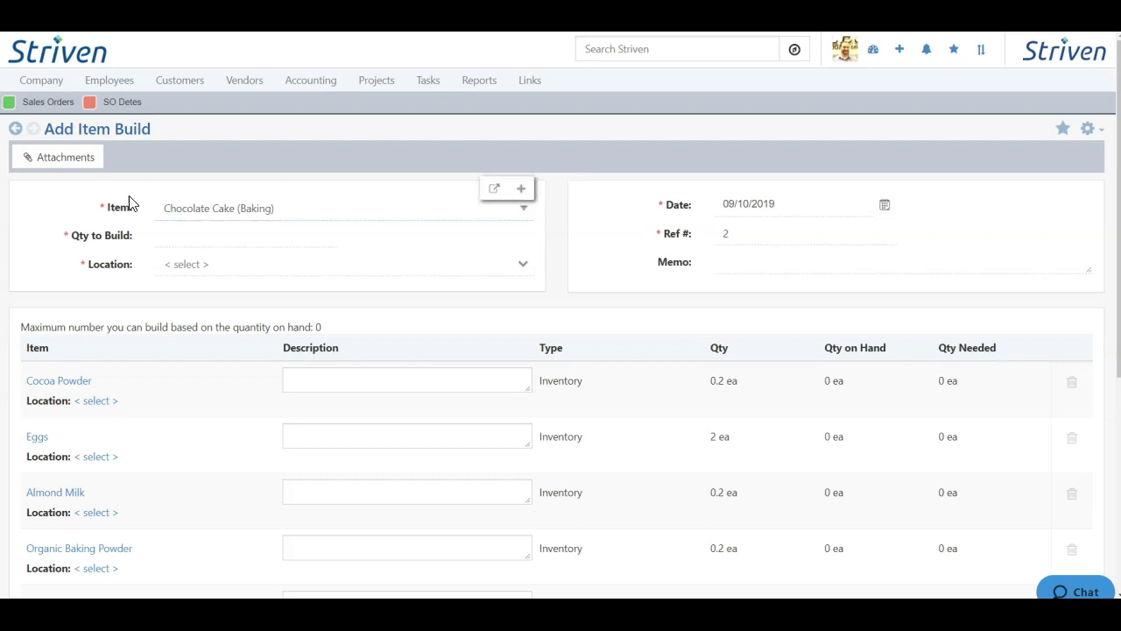
scroll(149, 216, down, 4)
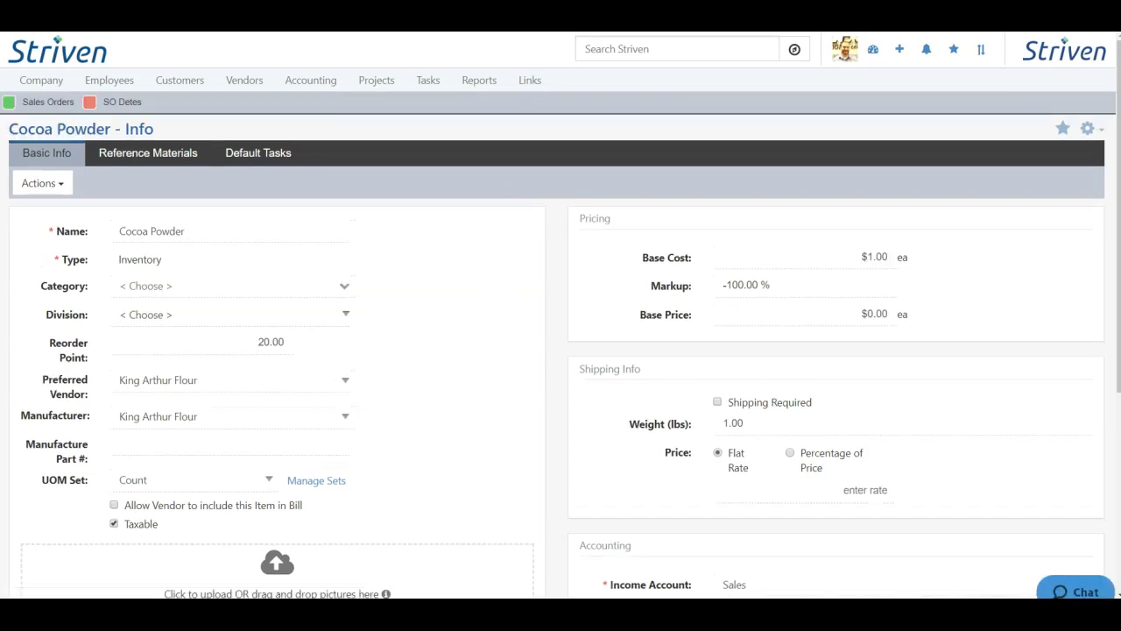
key(alt+Left)
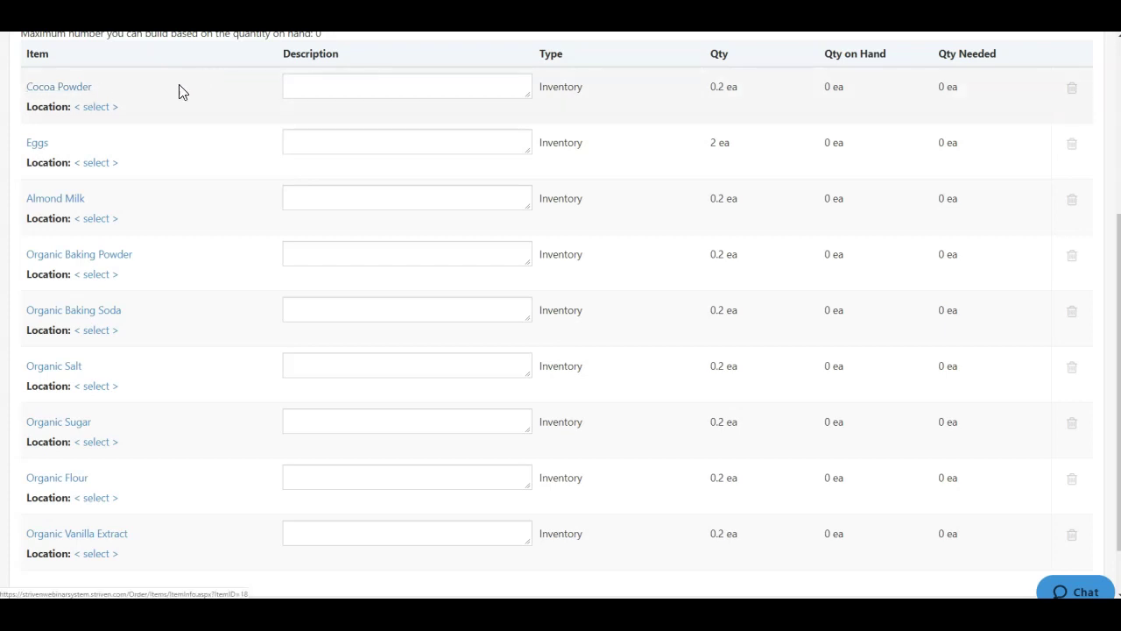
scroll(207, 203, up, 3)
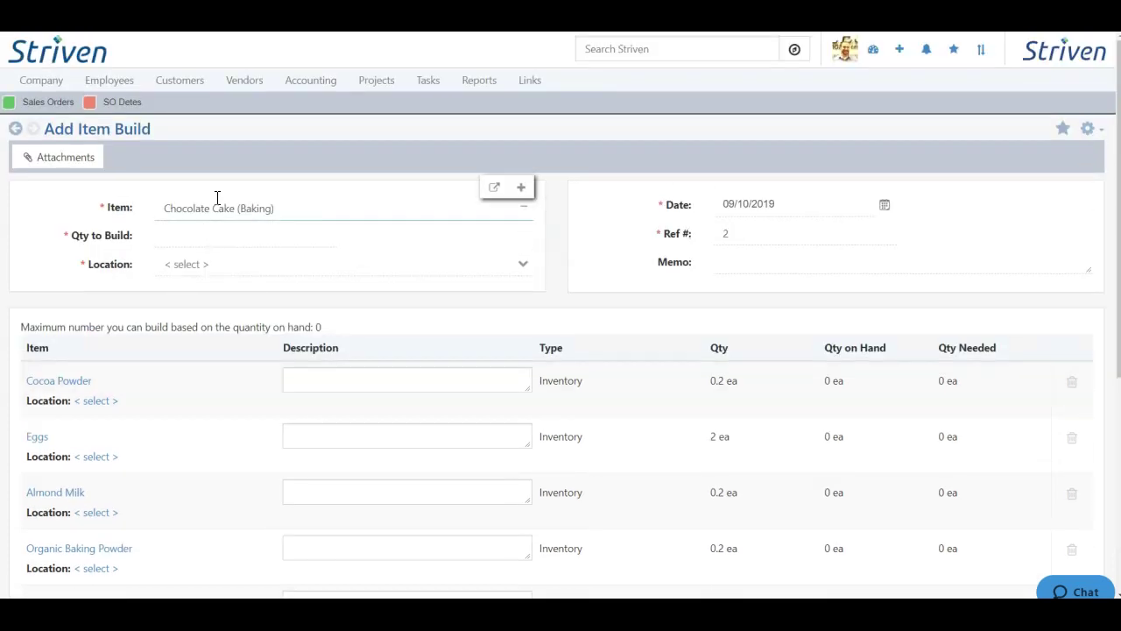
- Enter 2 as the quantity of Chocolate Cakes to build
click(203, 234)
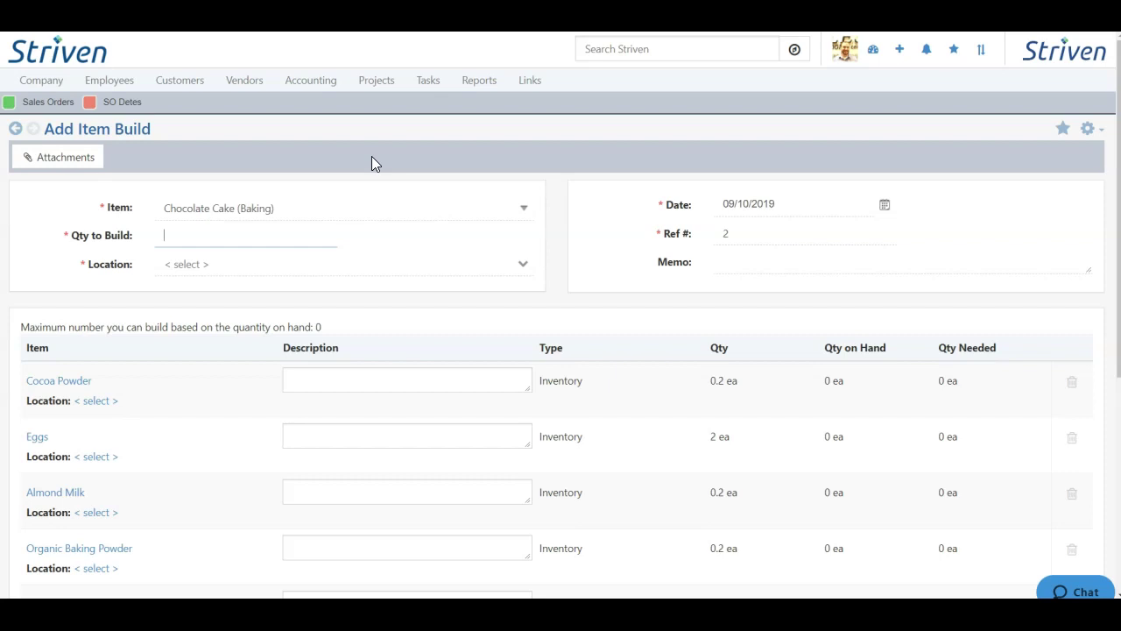
text(2)
click(551, 136)
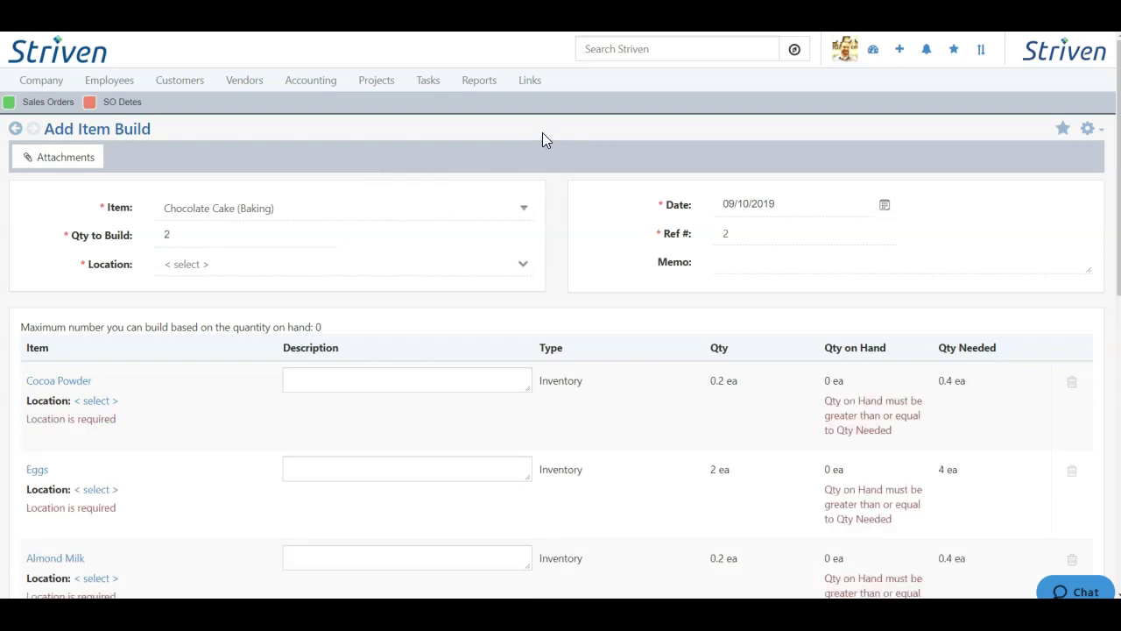
- Keep the build date at 09/10/2019 and set the build location to Philadelphia, PA
click(884, 205)
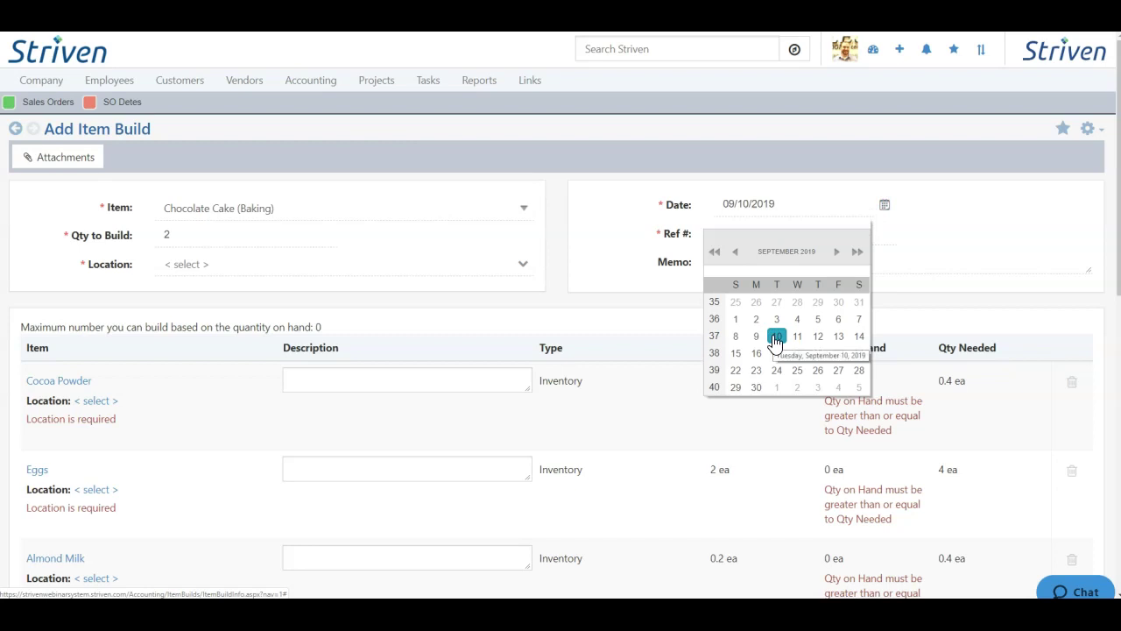
click(753, 338)
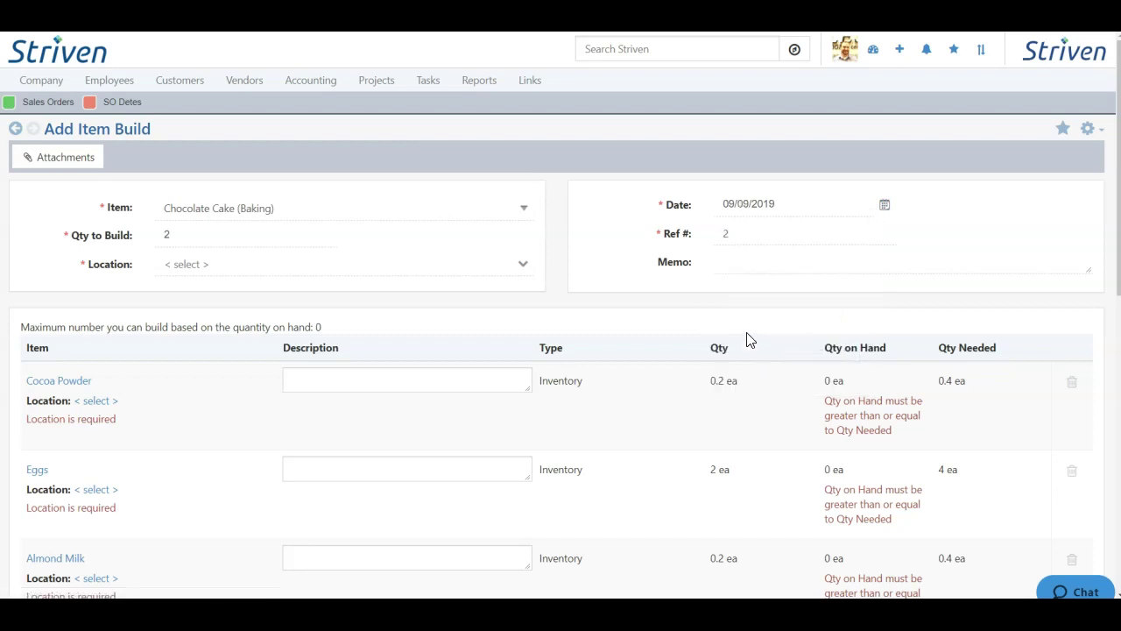
click(886, 207)
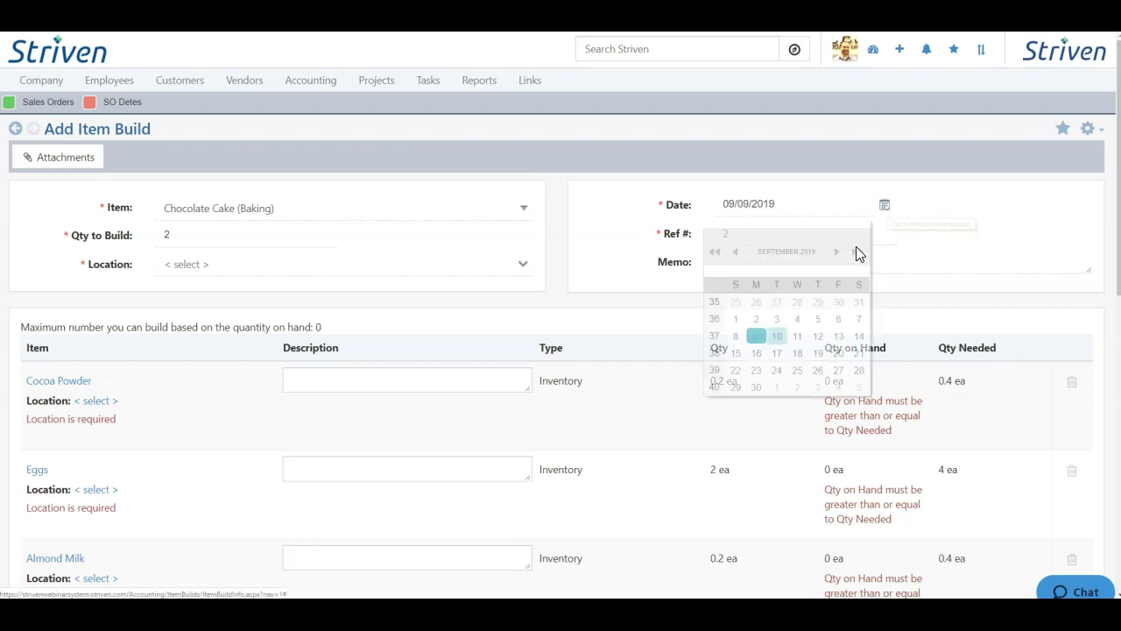
click(778, 336)
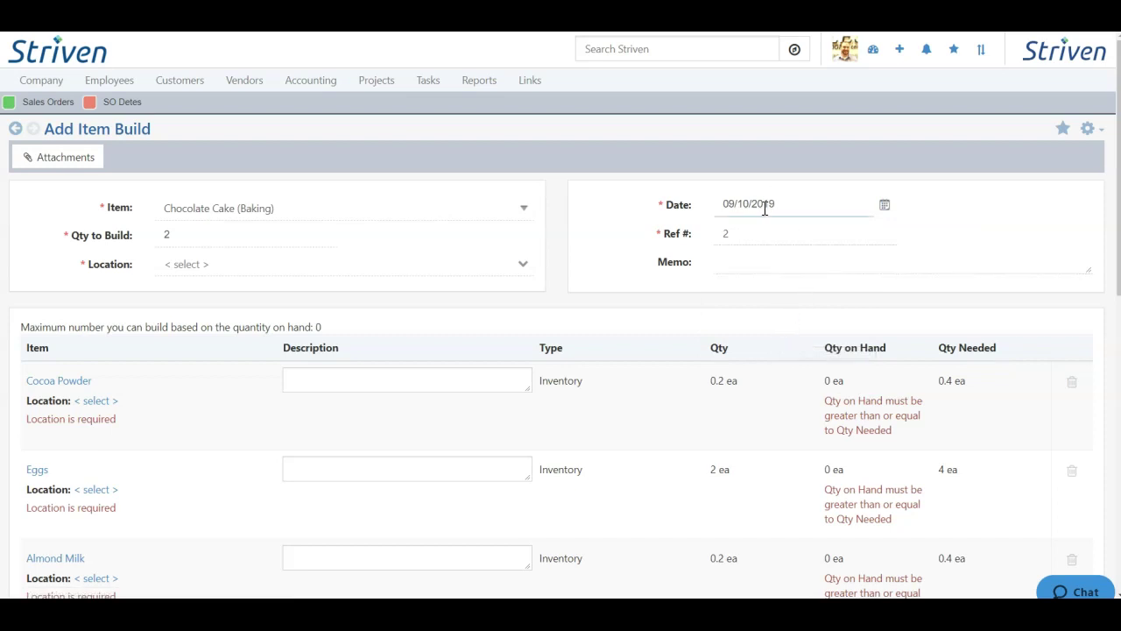
click(746, 232)
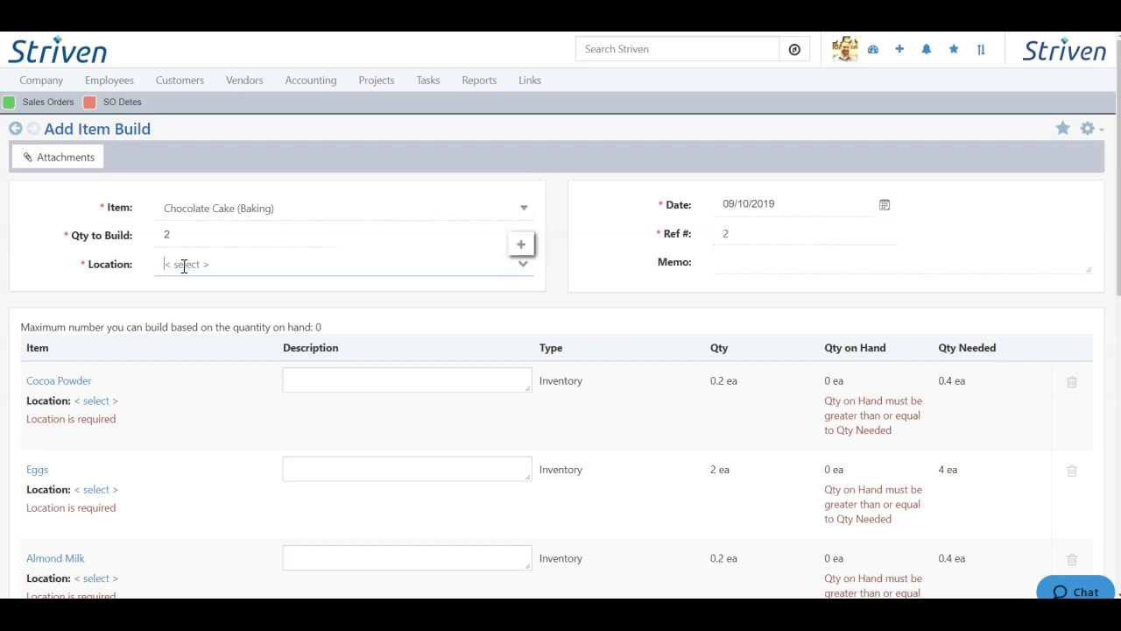
click(232, 333)
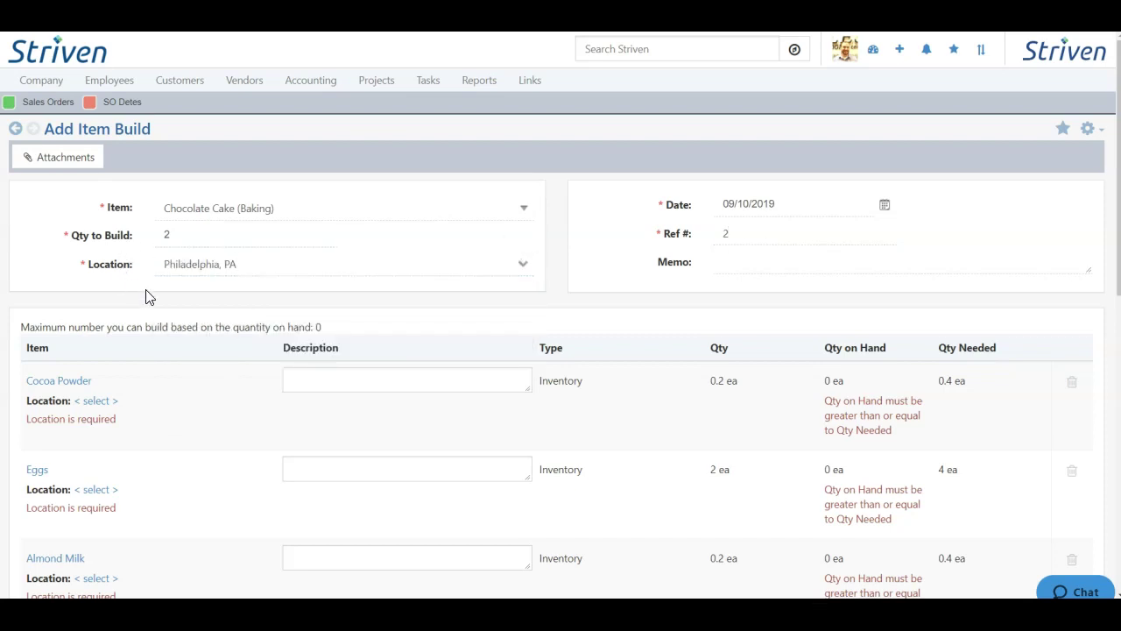
click(175, 240)
- Draw Cocoa Powder, Eggs, Almond Milk and Organic Baking Powder from Philadelphia, PA
scroll(169, 296, down, 2)
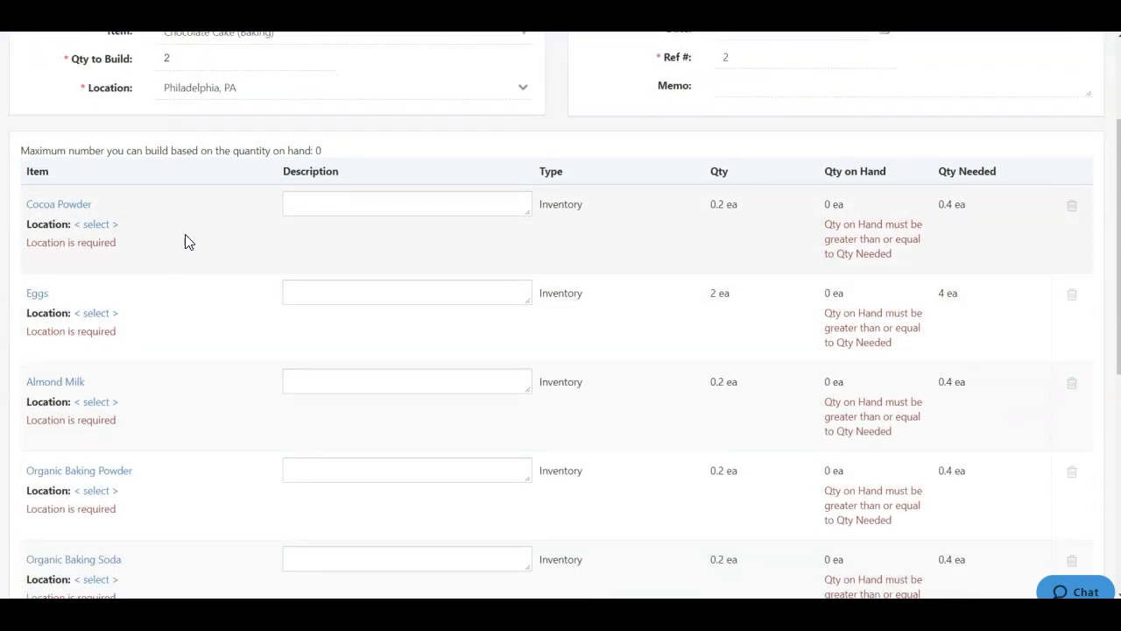
scroll(72, 245, down, 5)
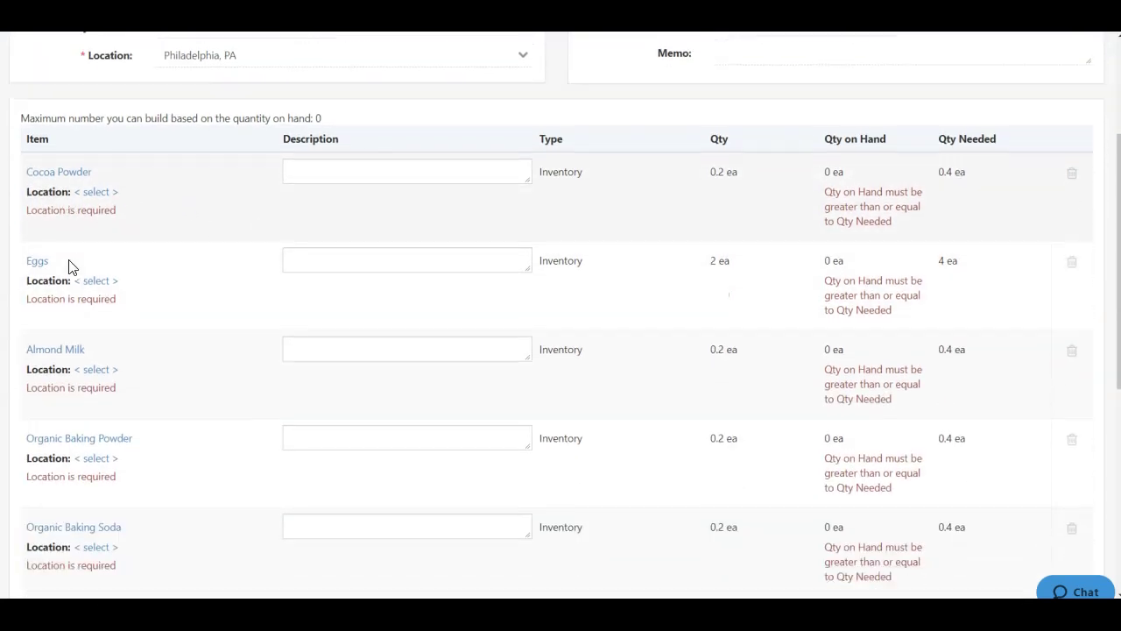
scroll(114, 386, up, 5)
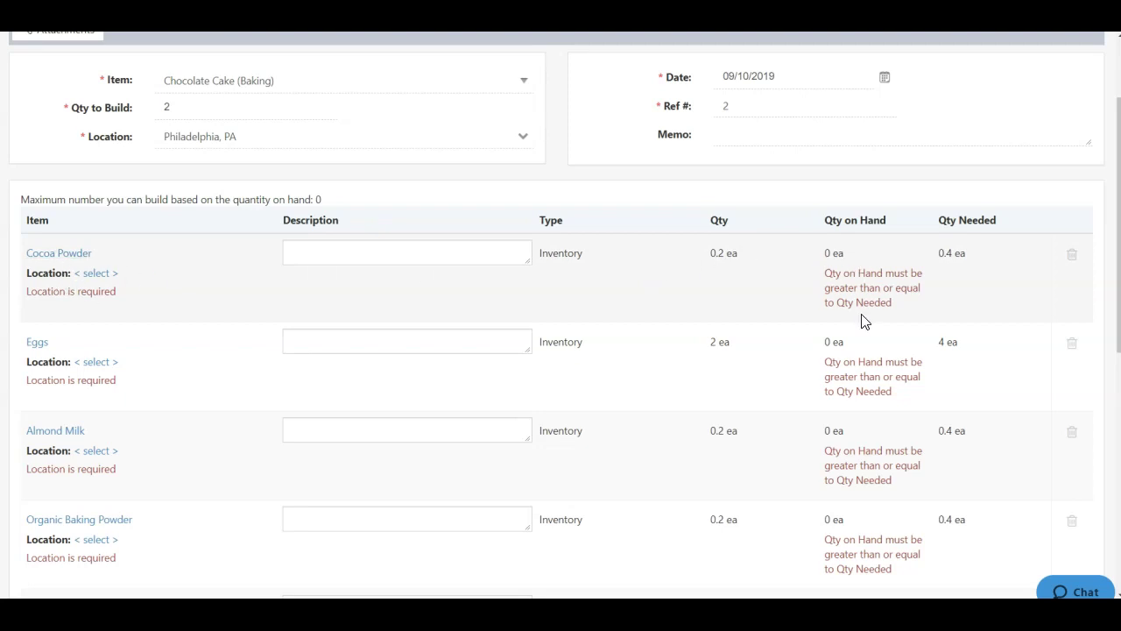
click(88, 274)
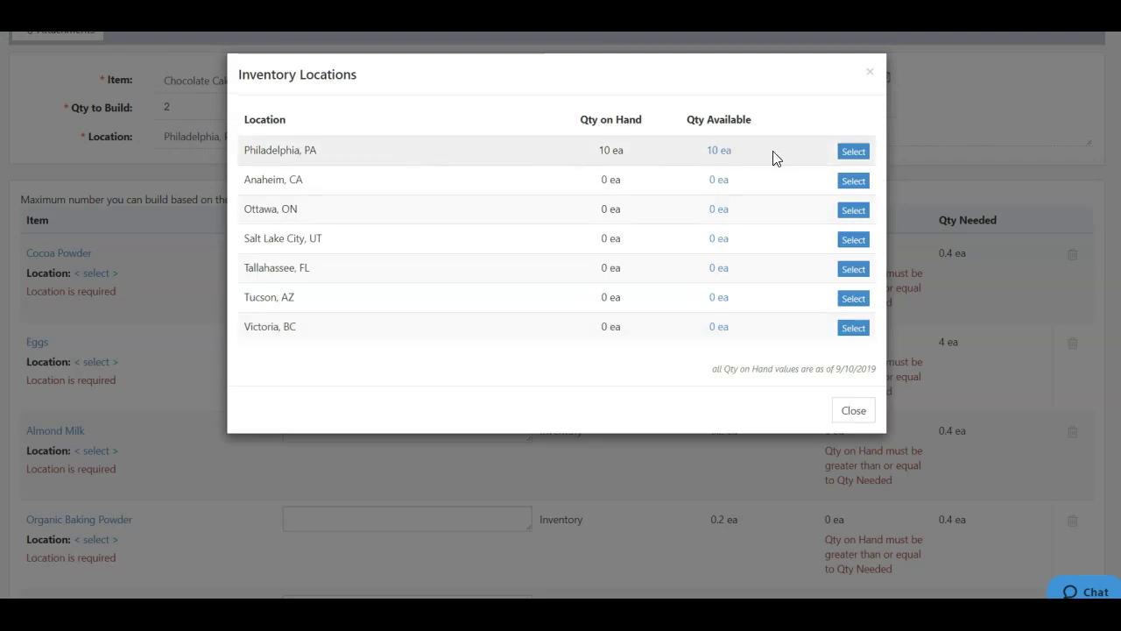
click(846, 153)
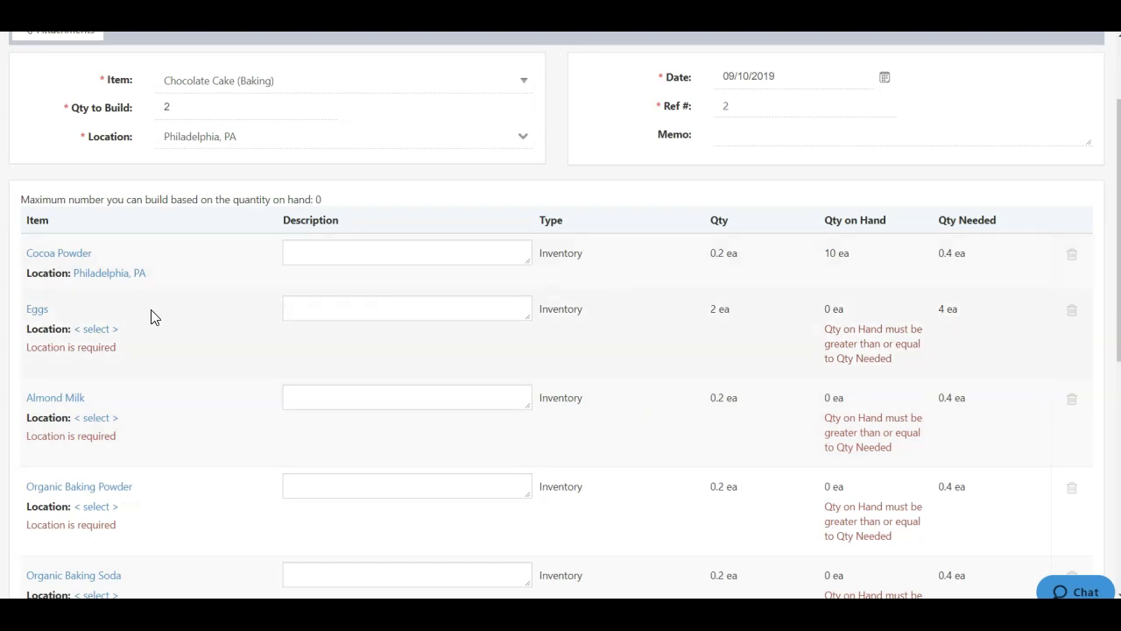
click(102, 328)
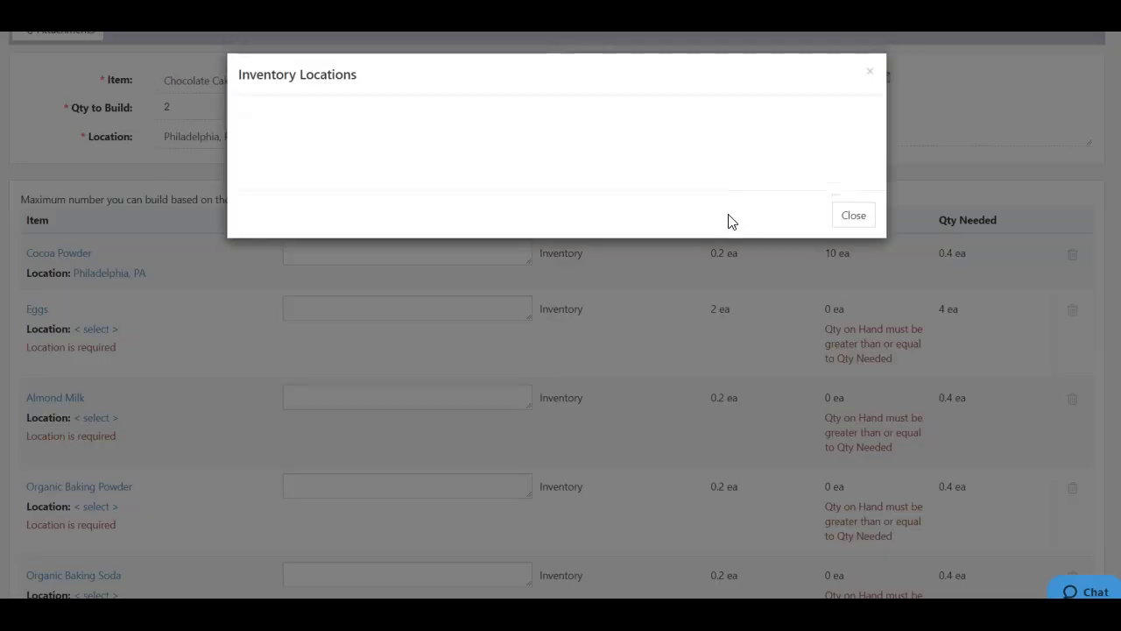
click(855, 152)
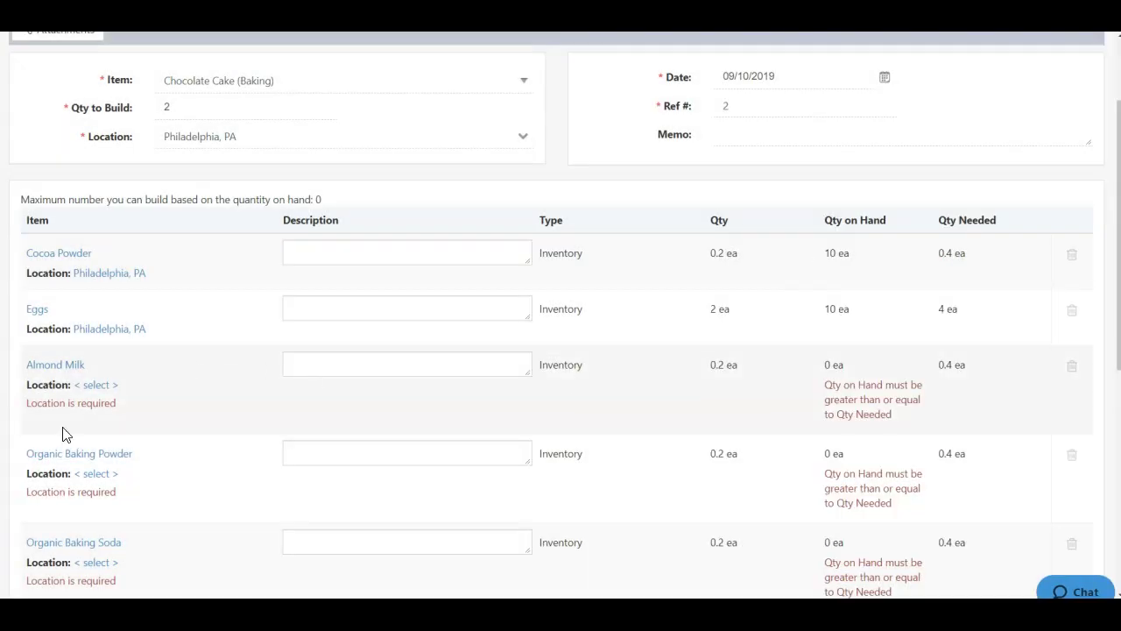
click(92, 385)
click(854, 150)
click(98, 442)
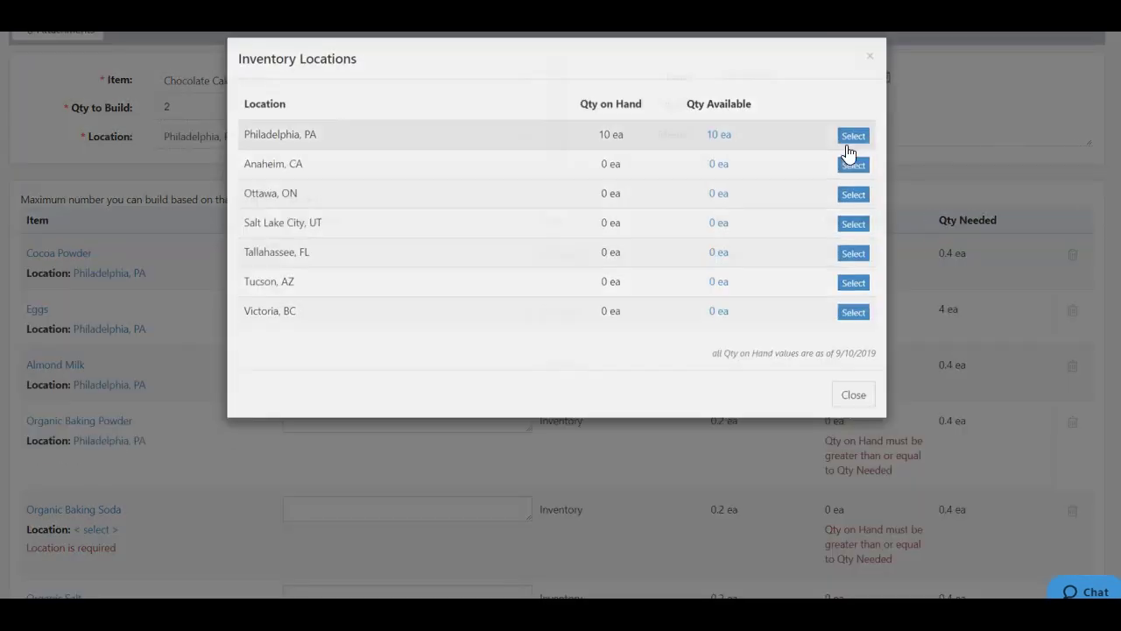
click(848, 140)
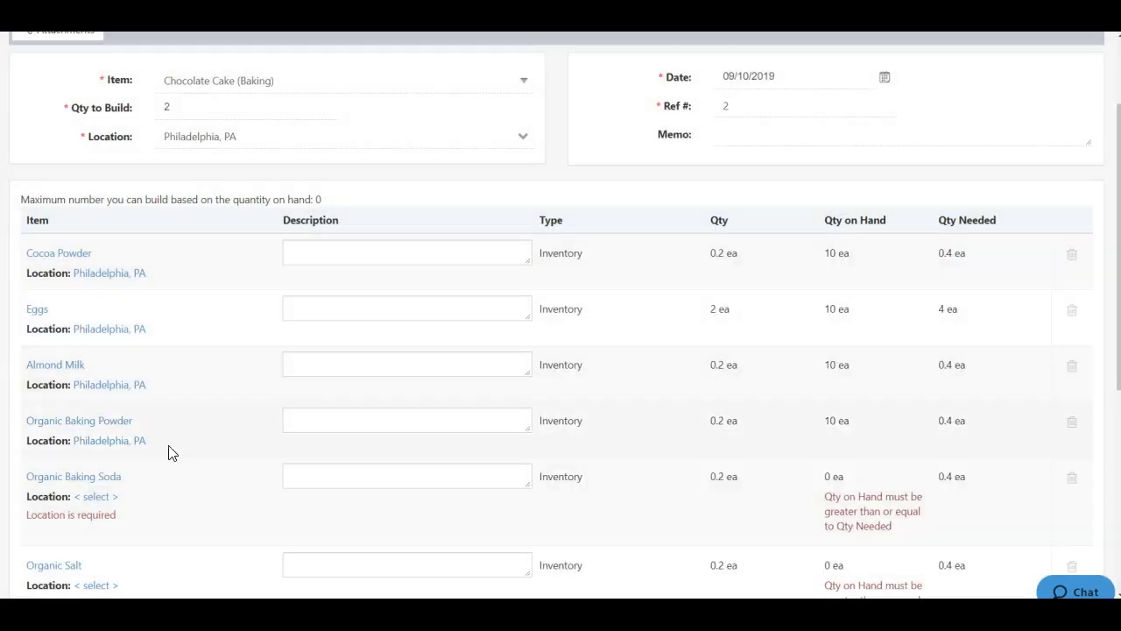
- Draw Organic Baking Soda, Salt, Sugar, Flour and Vanilla Extract from Philadelphia, PA
click(91, 496)
click(847, 151)
scroll(233, 338, down, 3)
click(91, 258)
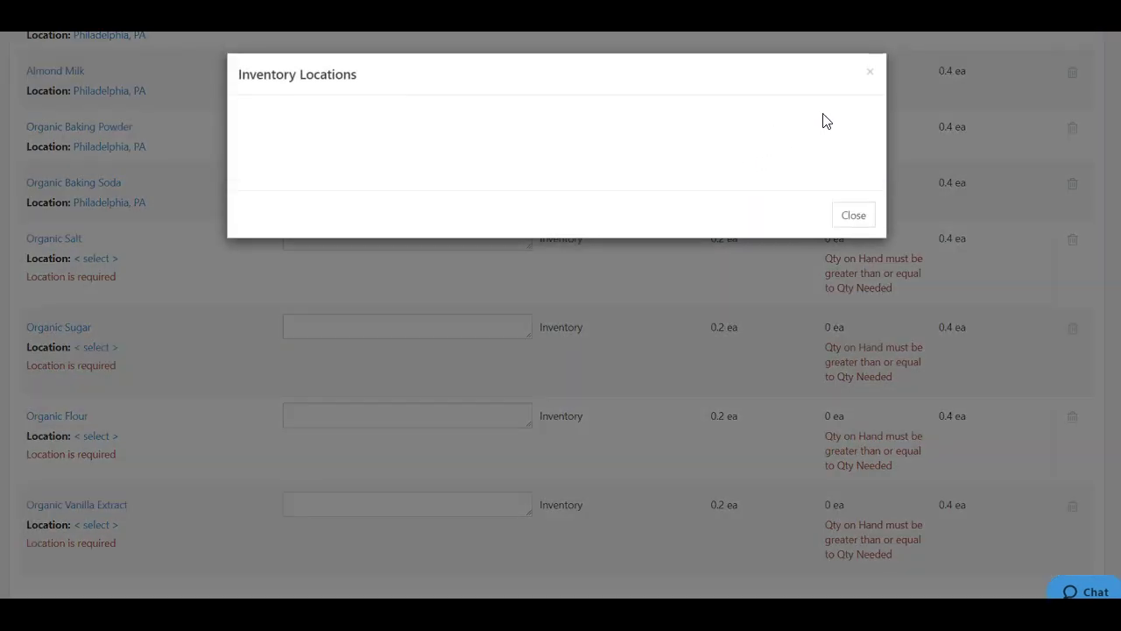
click(850, 151)
click(98, 317)
click(851, 155)
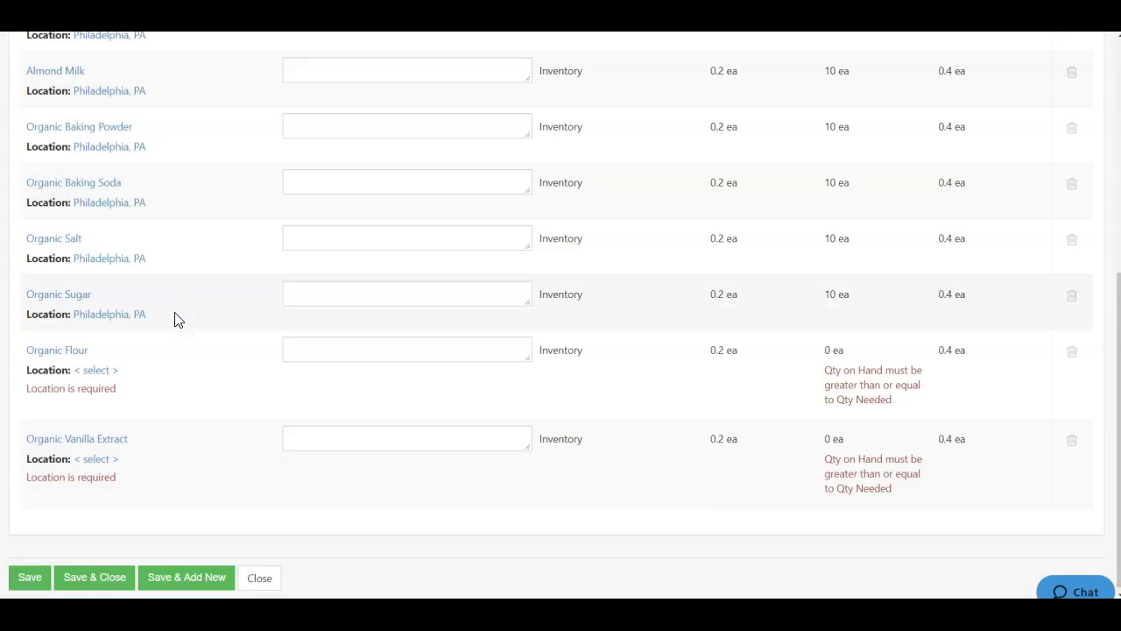
click(98, 371)
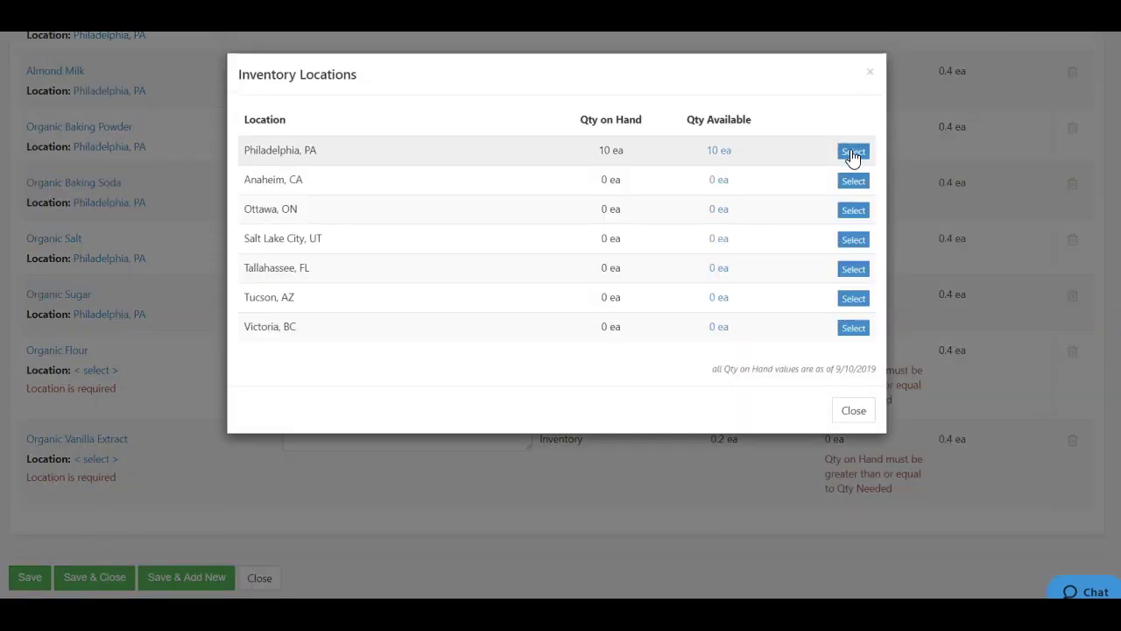
click(853, 153)
click(101, 456)
click(842, 152)
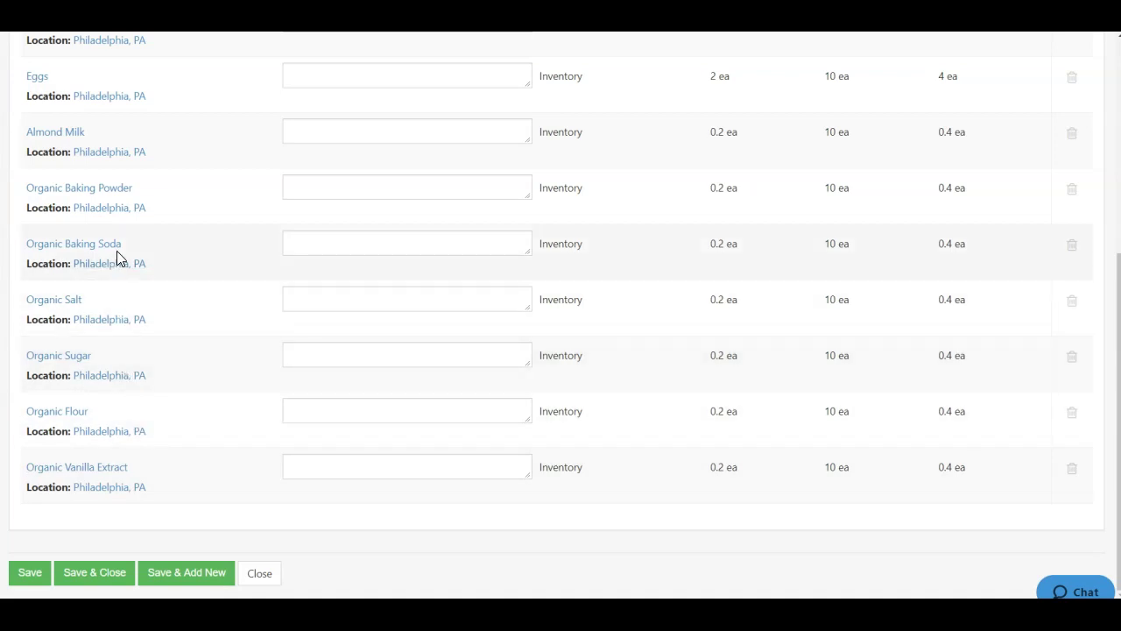
scroll(168, 208, up, 1)
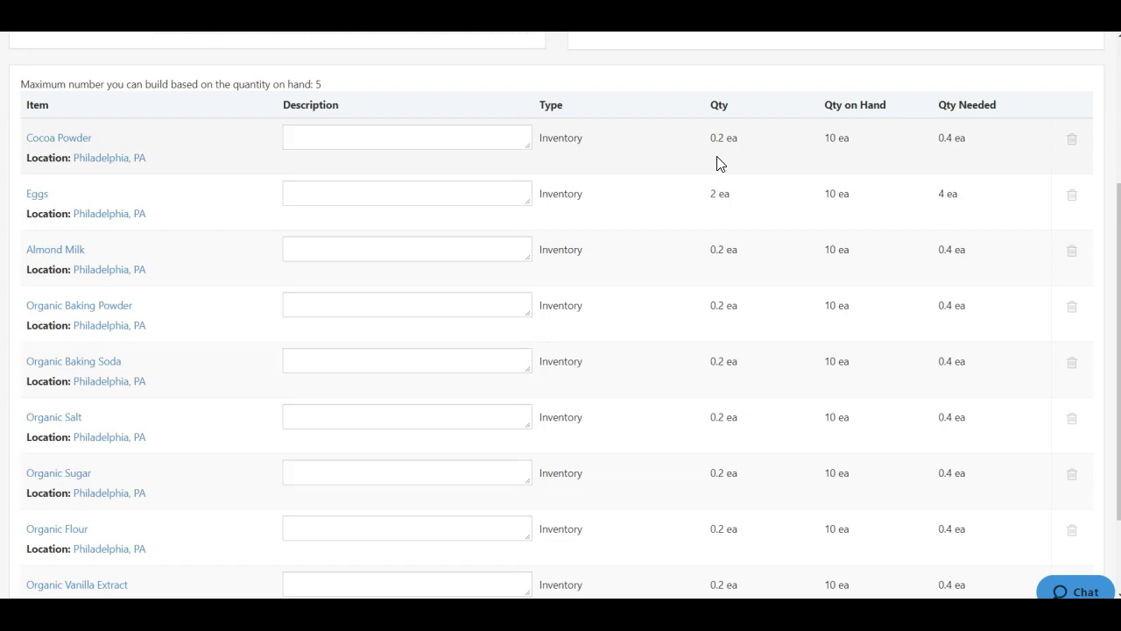
scroll(714, 168, down, 2)
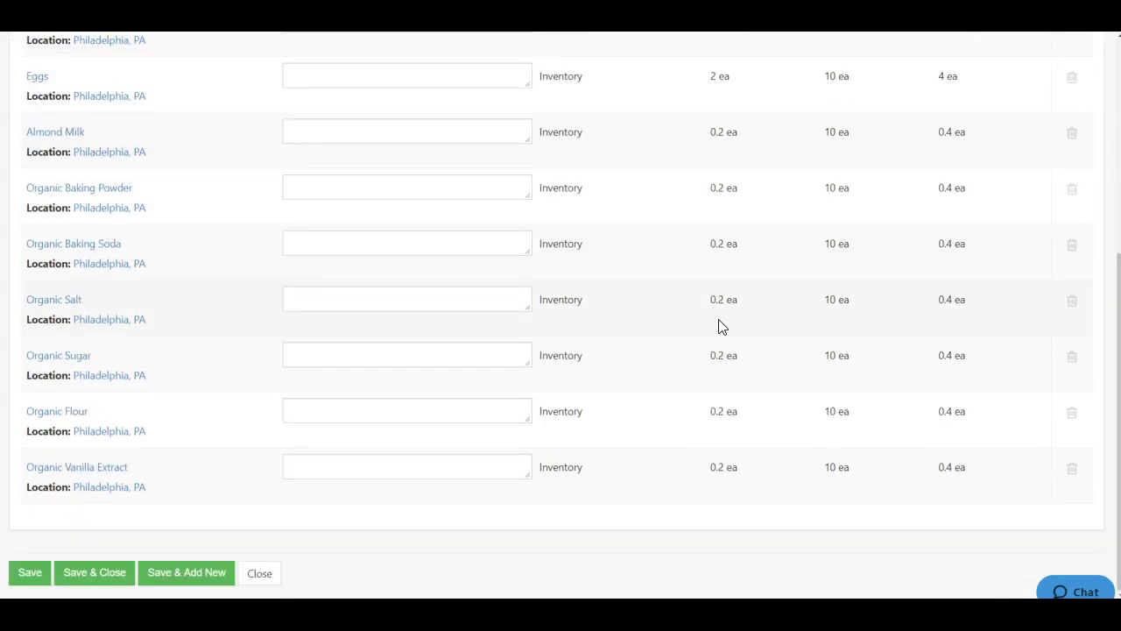
scroll(718, 215, up, 2)
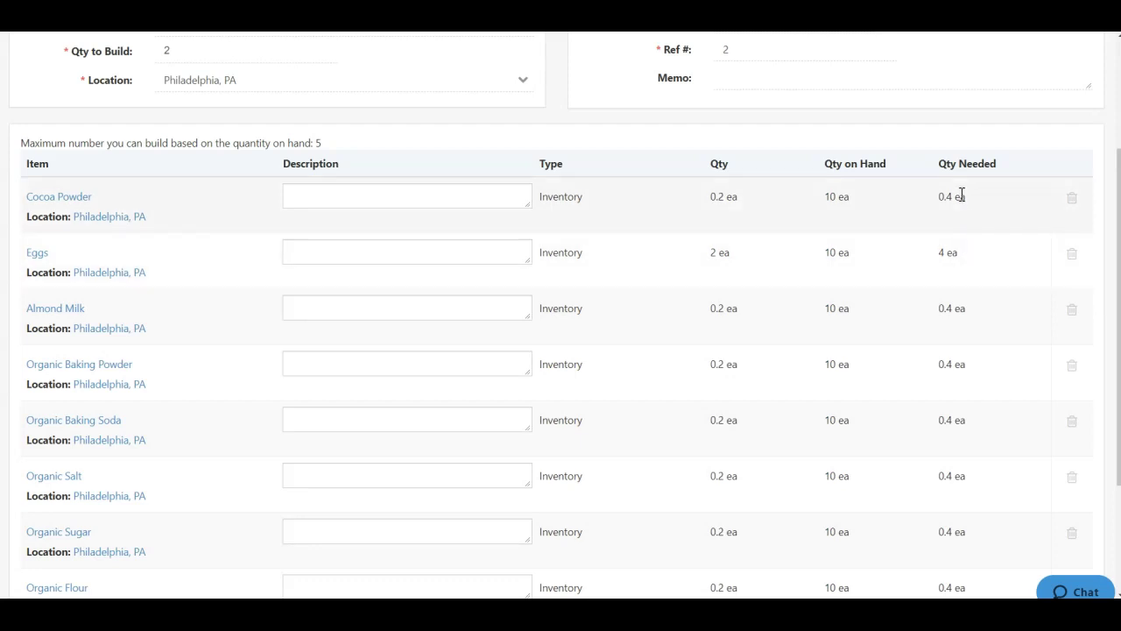
click(205, 50)
drag(189, 50, 113, 57)
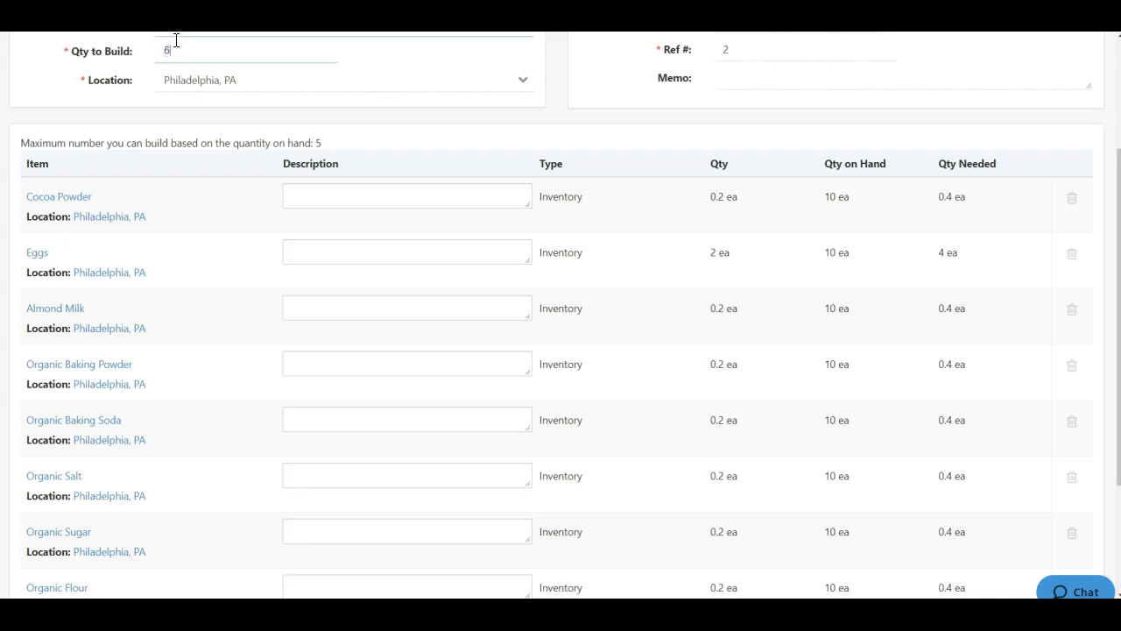
text(6)
click(558, 98)
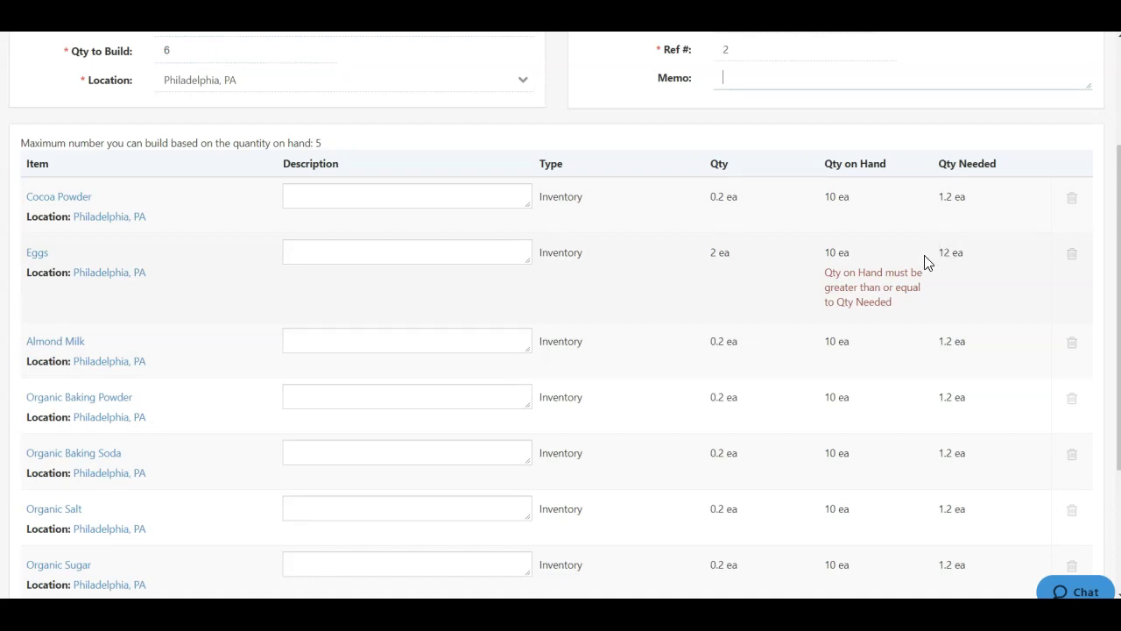
double_click(187, 55)
text(2)
key(Tab)
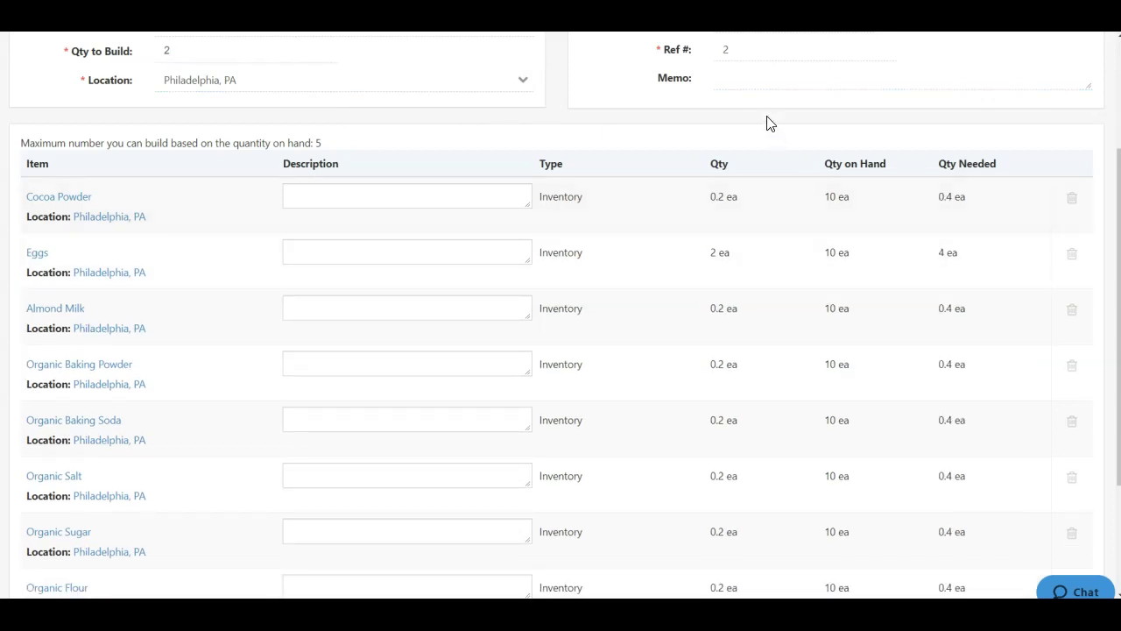
scroll(635, 131, up, 2)
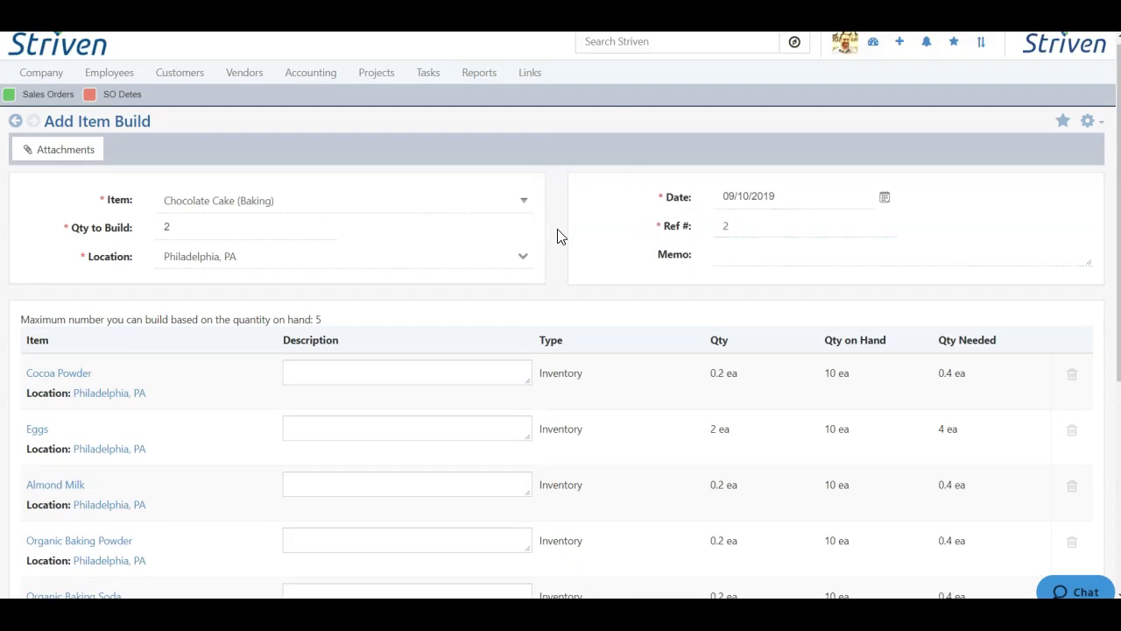
- Save the build of 2 Chocolate Cakes at Philadelphia, PA as Item Build 2
scroll(561, 237, down, 4)
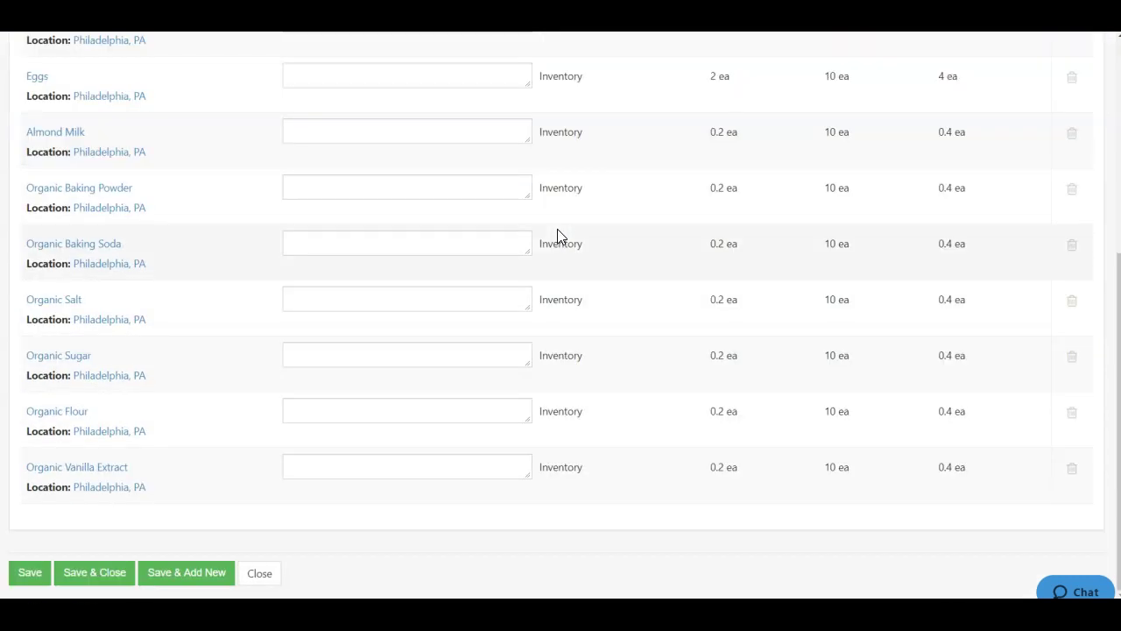
click(25, 578)
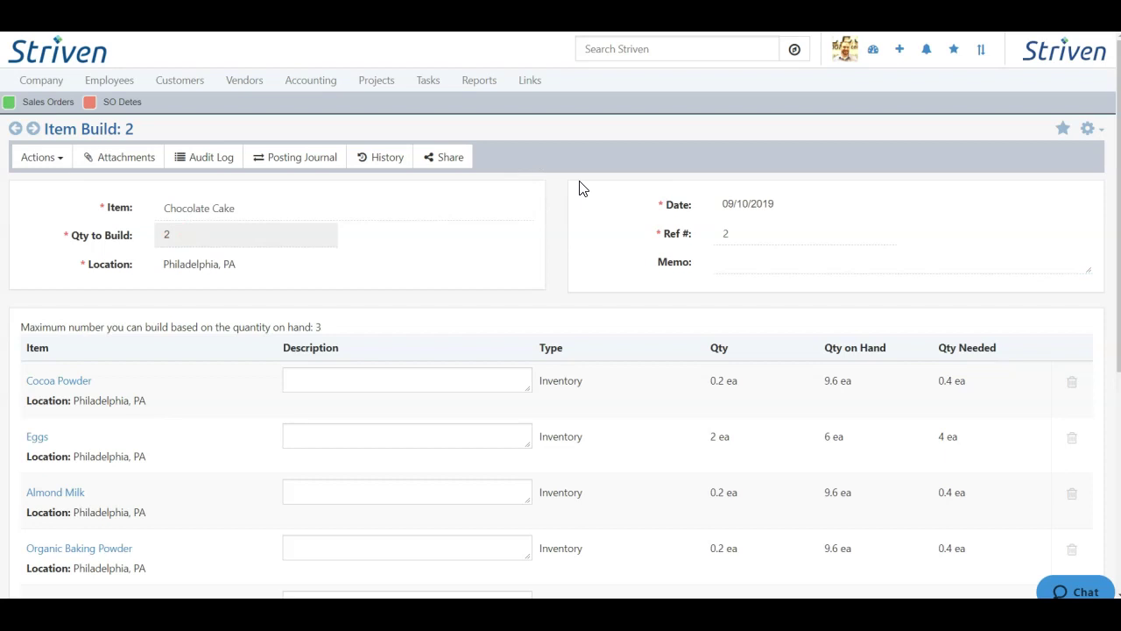
mouse_move(196, 215)
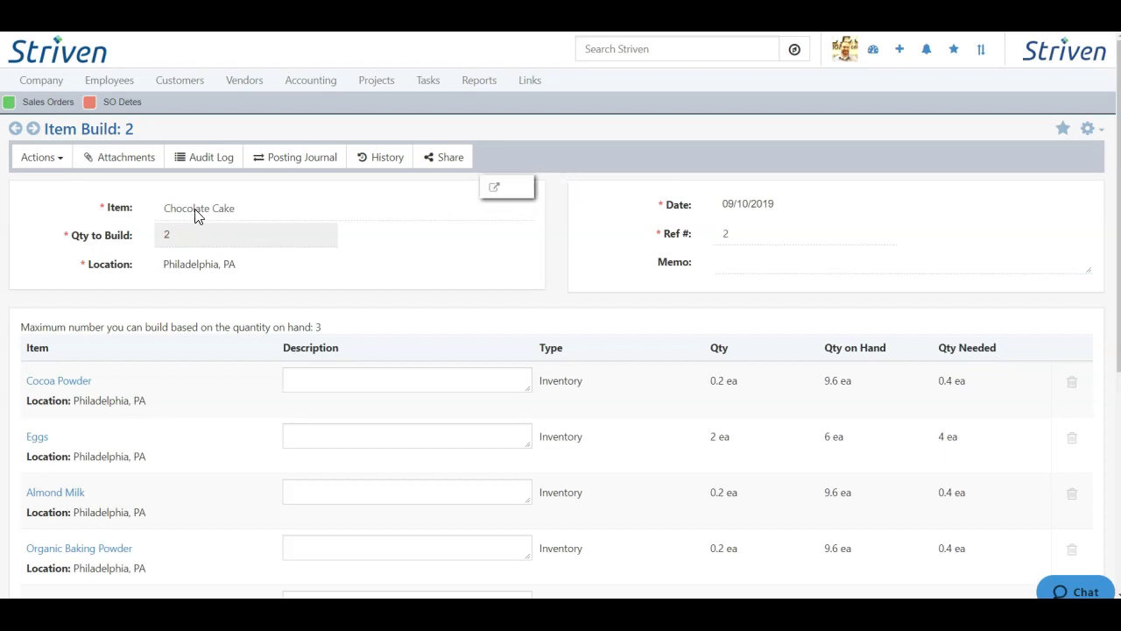
click(39, 158)
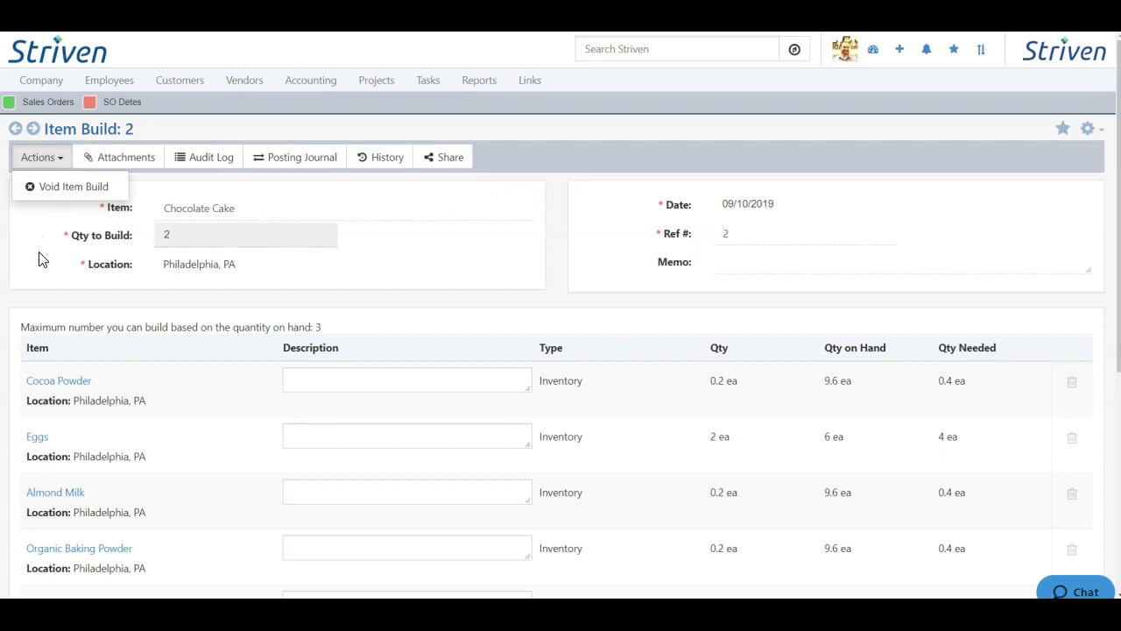
click(589, 299)
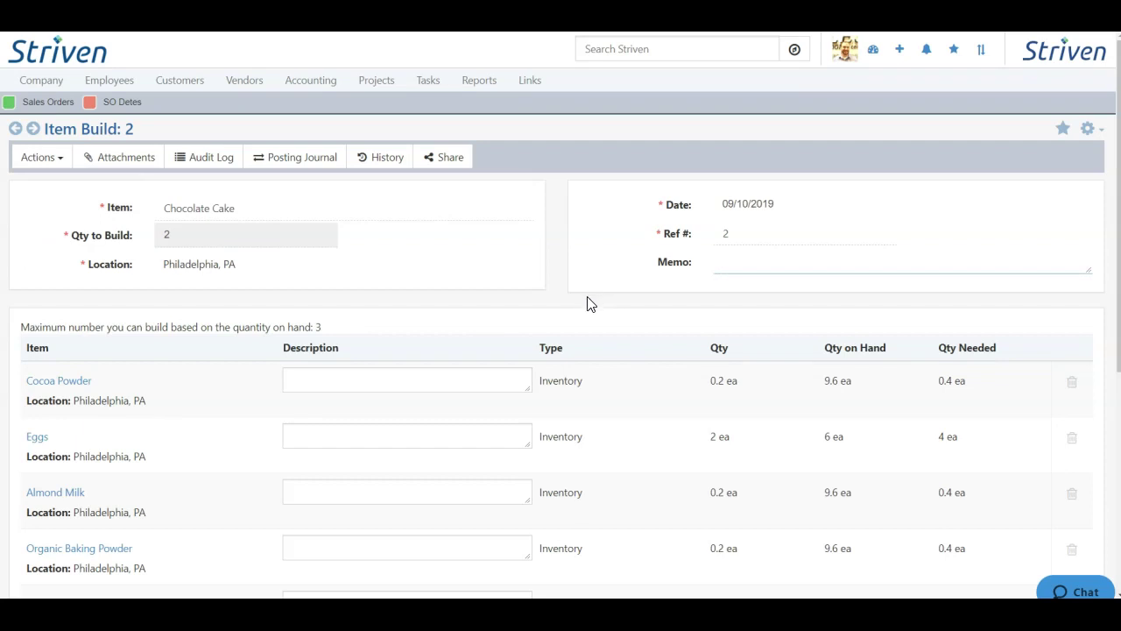
scroll(588, 303, down, 5)
scroll(601, 297, up, 5)
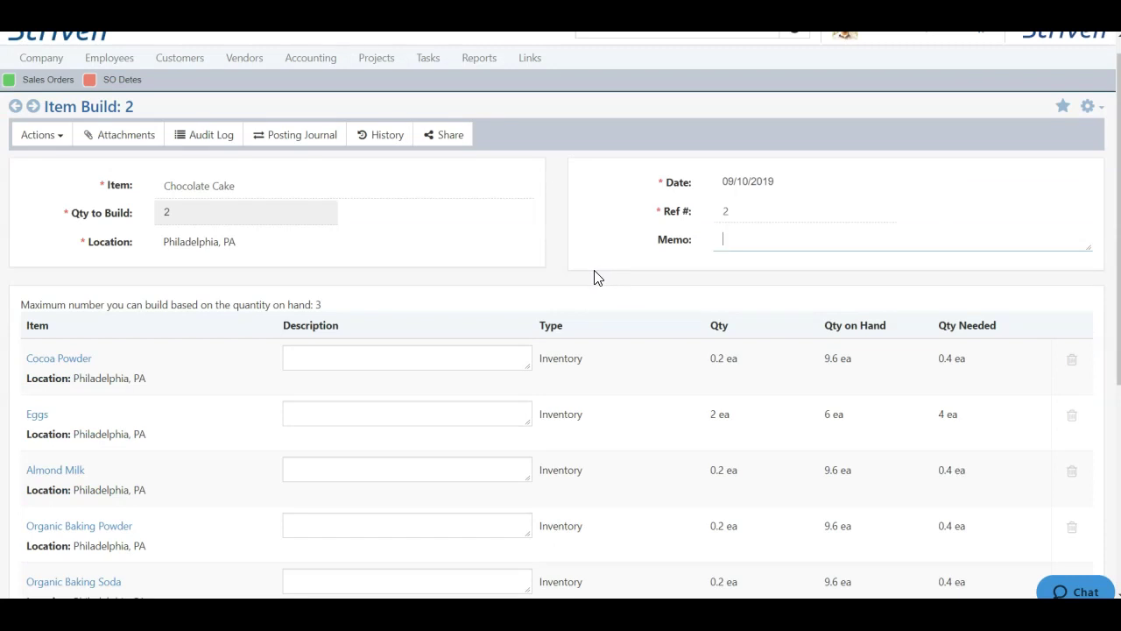
scroll(202, 340, down, 2)
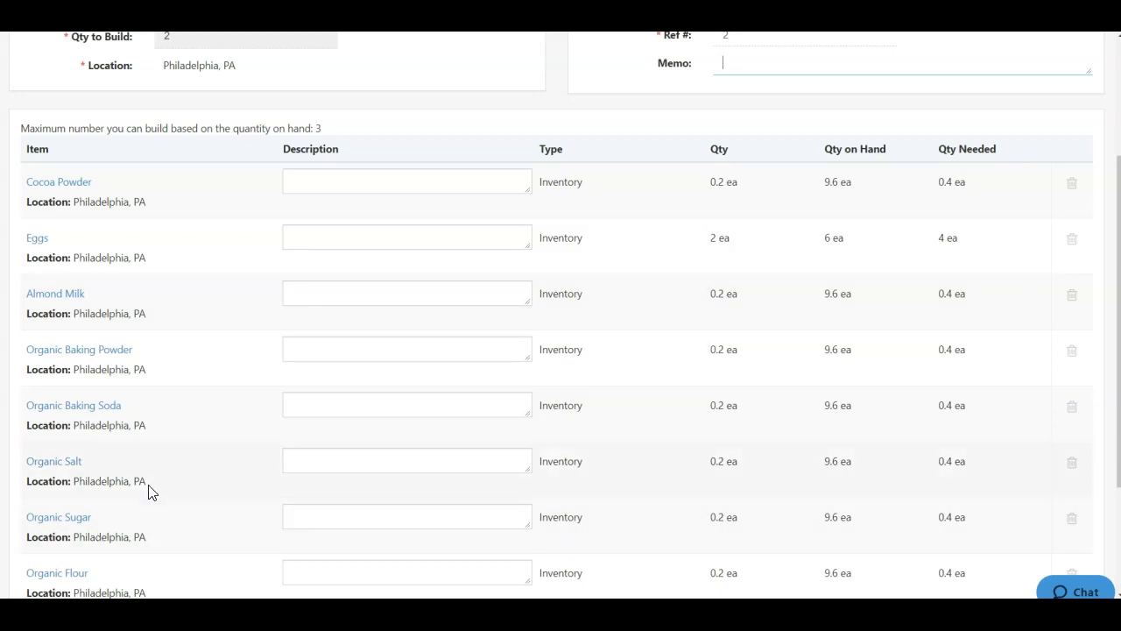
scroll(153, 492, up, 2)
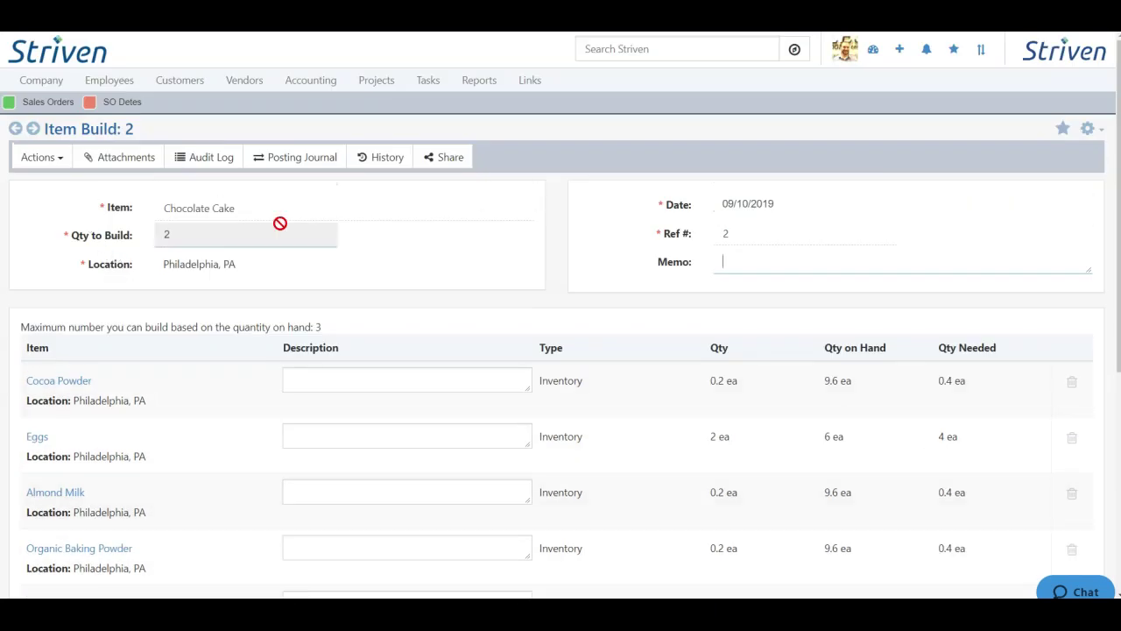
scroll(416, 284, down, 5)
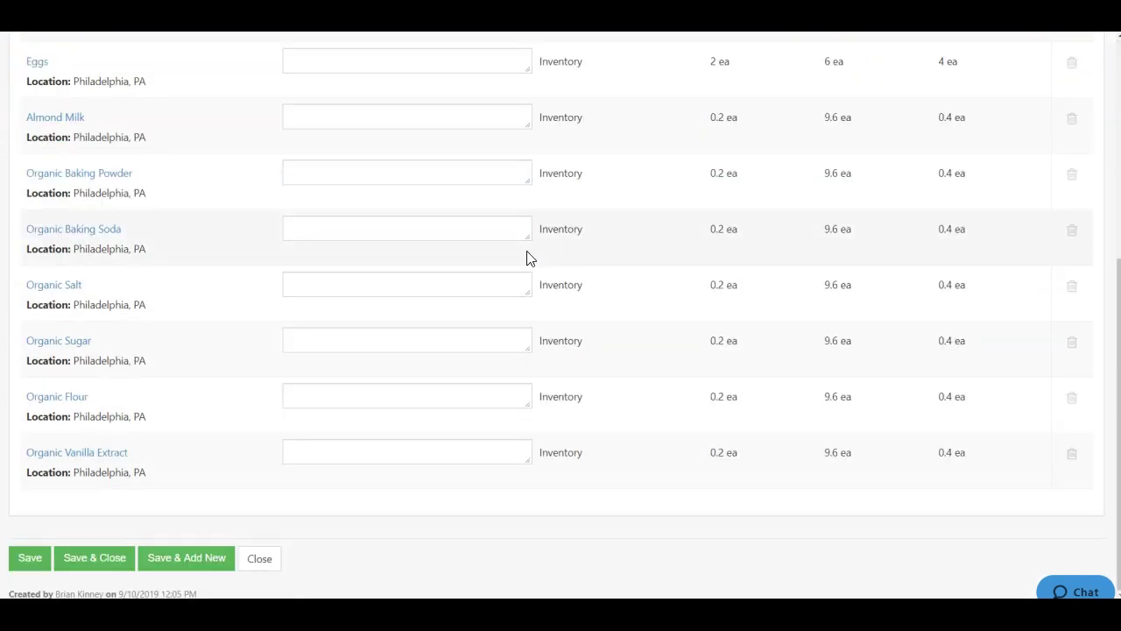
- Save and close the build, noting its quantity built of 2
click(99, 562)
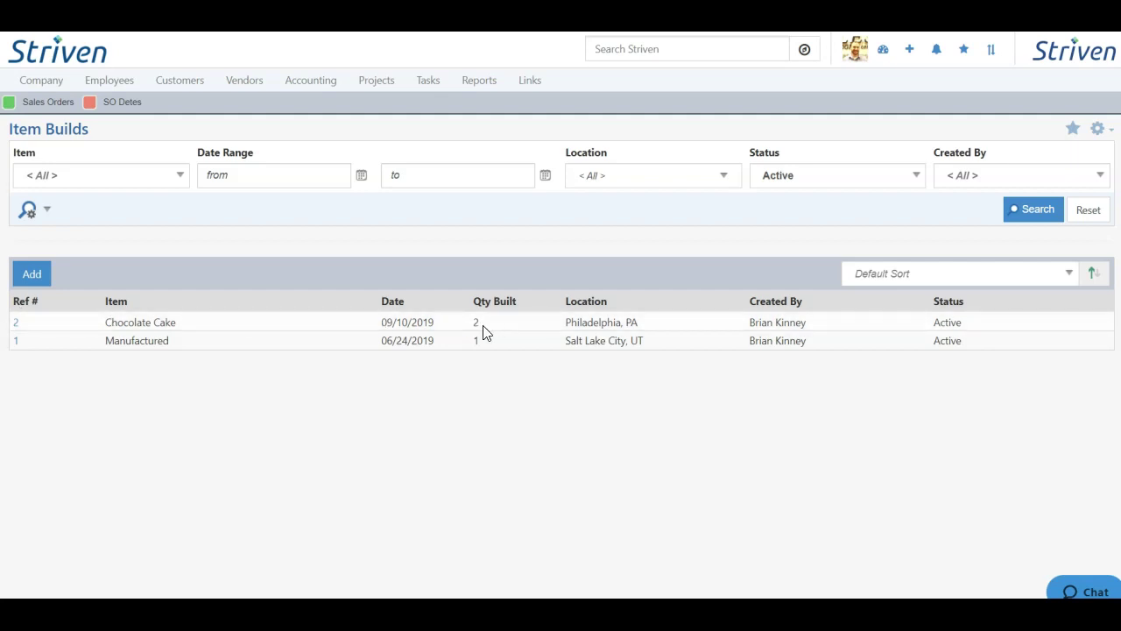
drag(486, 331, 445, 334)
click(510, 325)
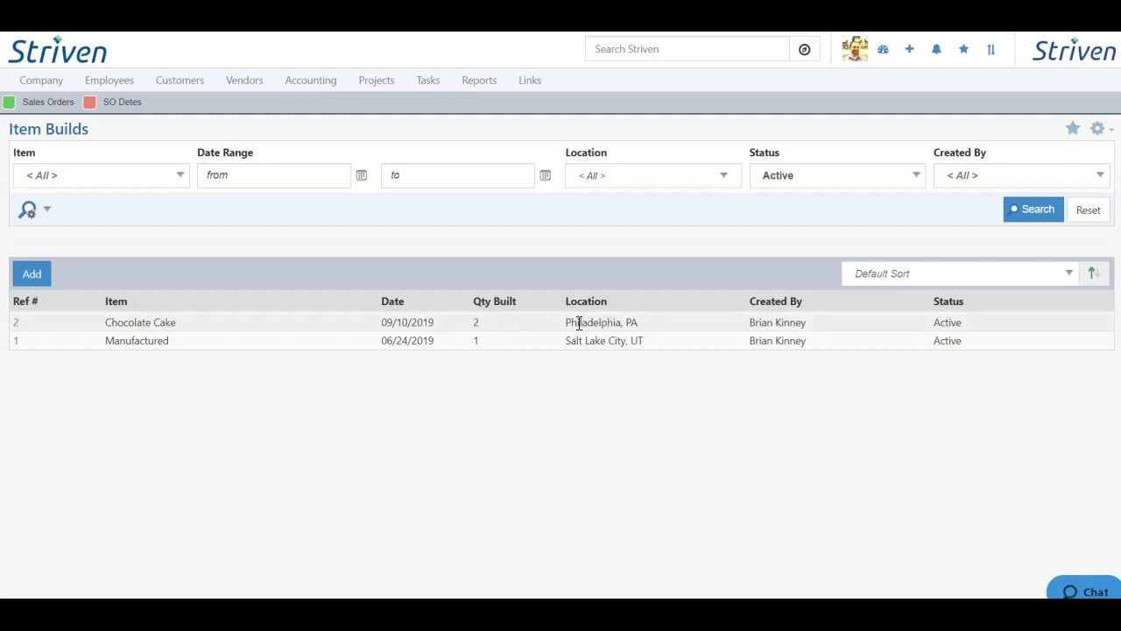
- Open Accounting > Inventory > Items and load the full items list showing Chocolate Cake at 2
click(315, 85)
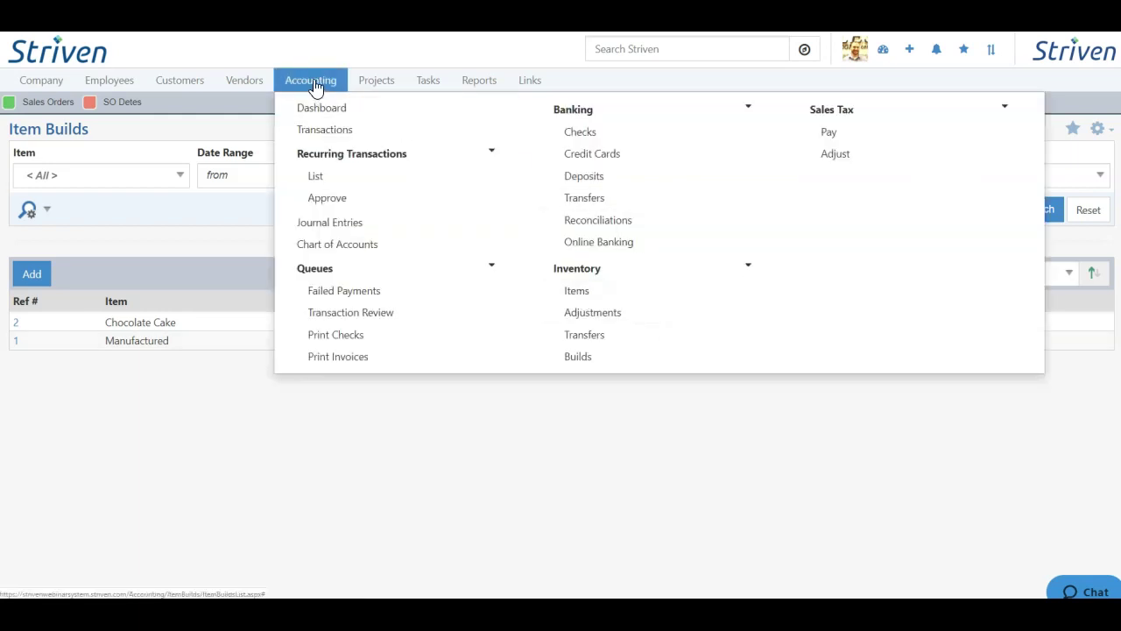
click(576, 291)
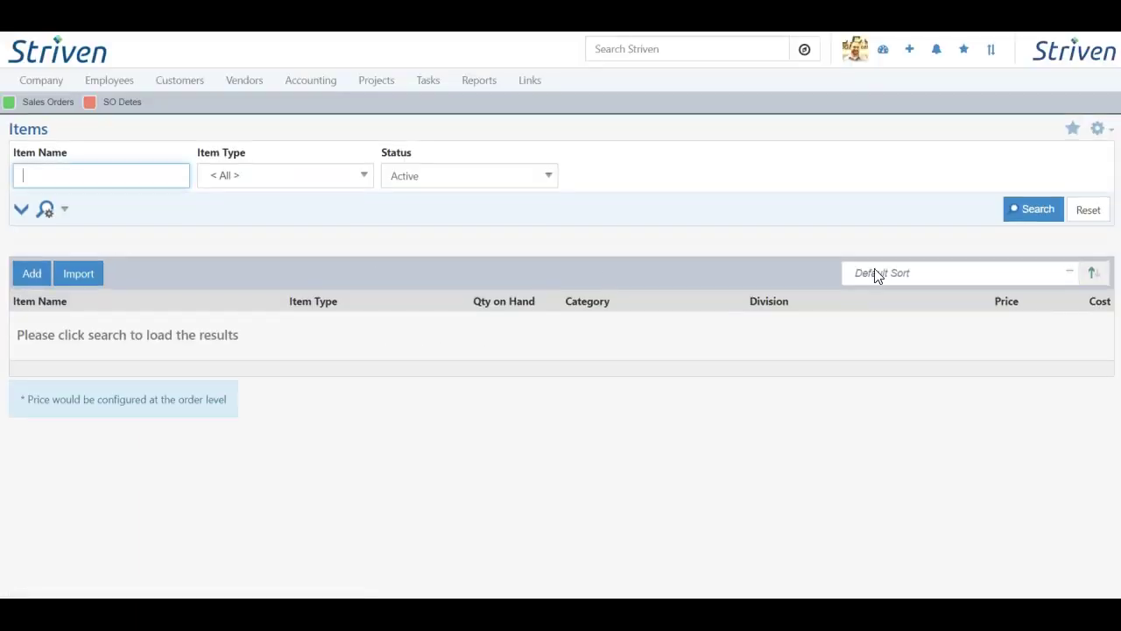
click(1007, 212)
scroll(550, 261, down, 3)
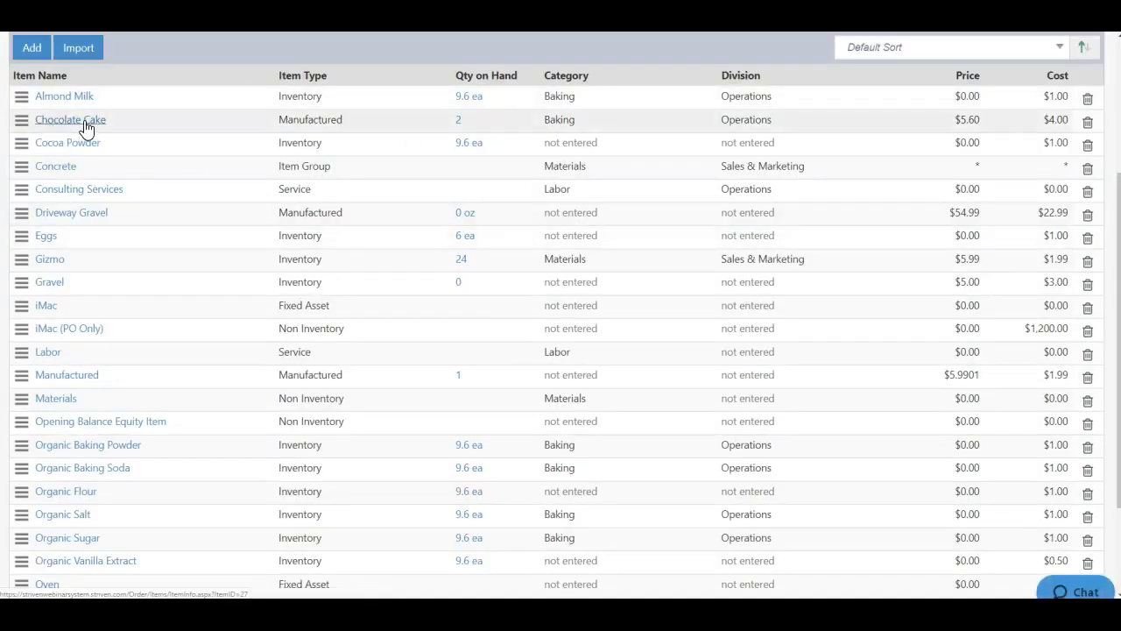
- View Chocolate Cake's on-hand quick report, then return to the Items list showing 2 on hand
click(456, 123)
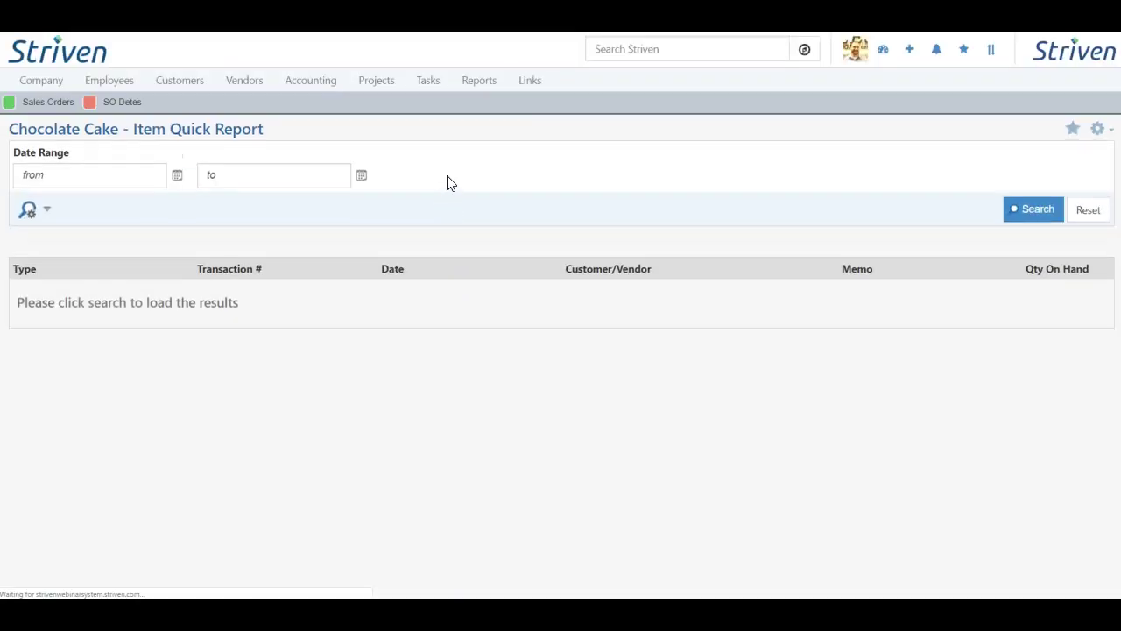
click(1042, 216)
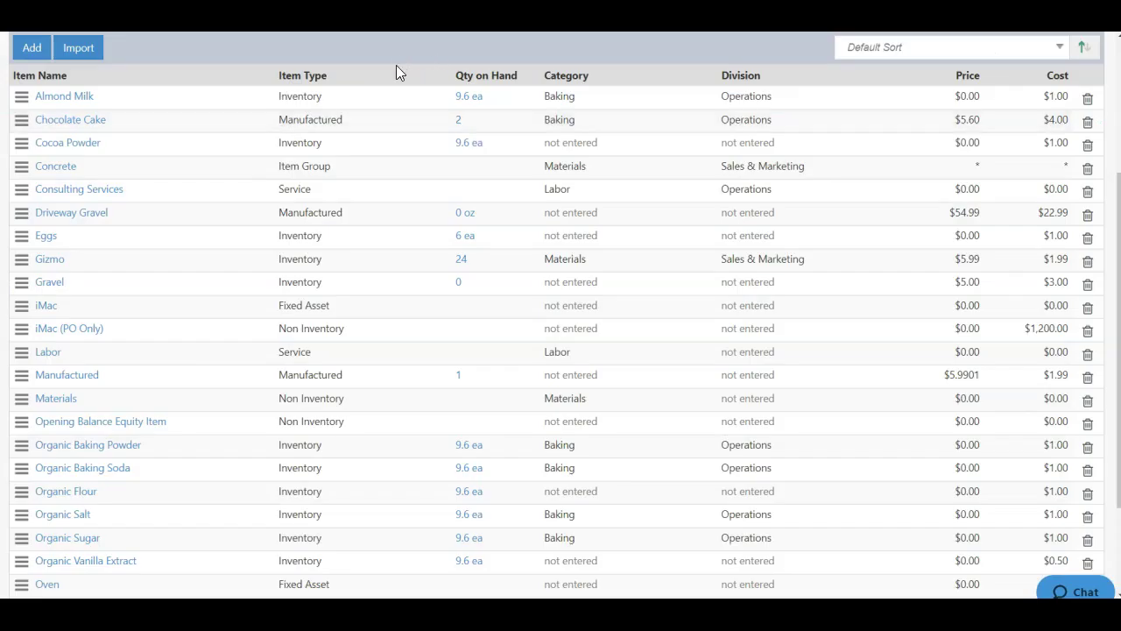
scroll(476, 247, up, 3)
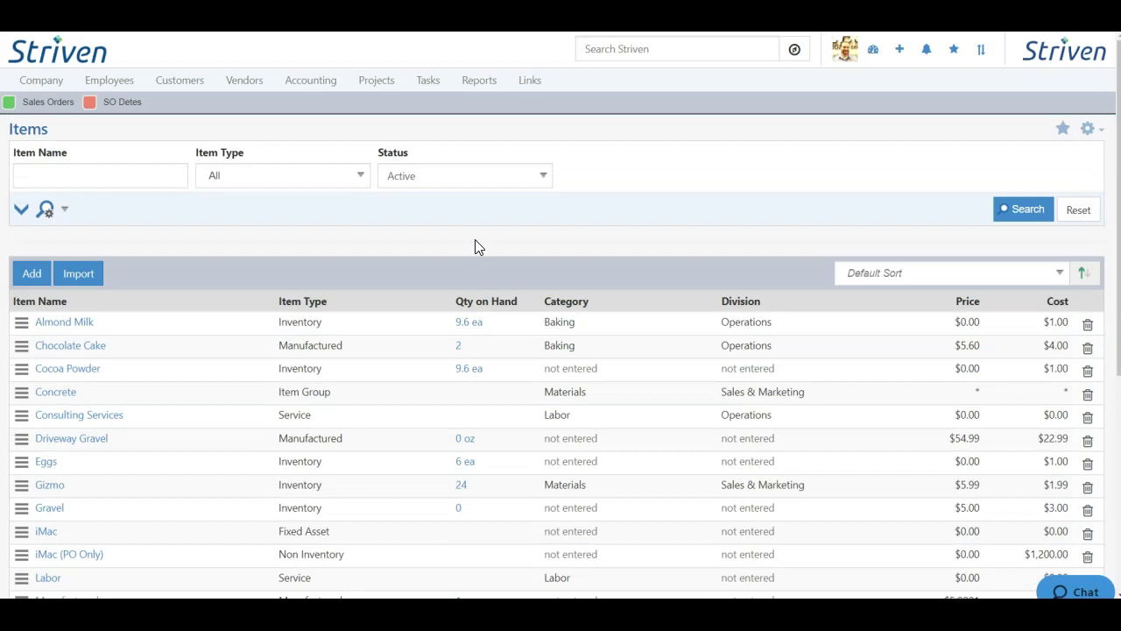